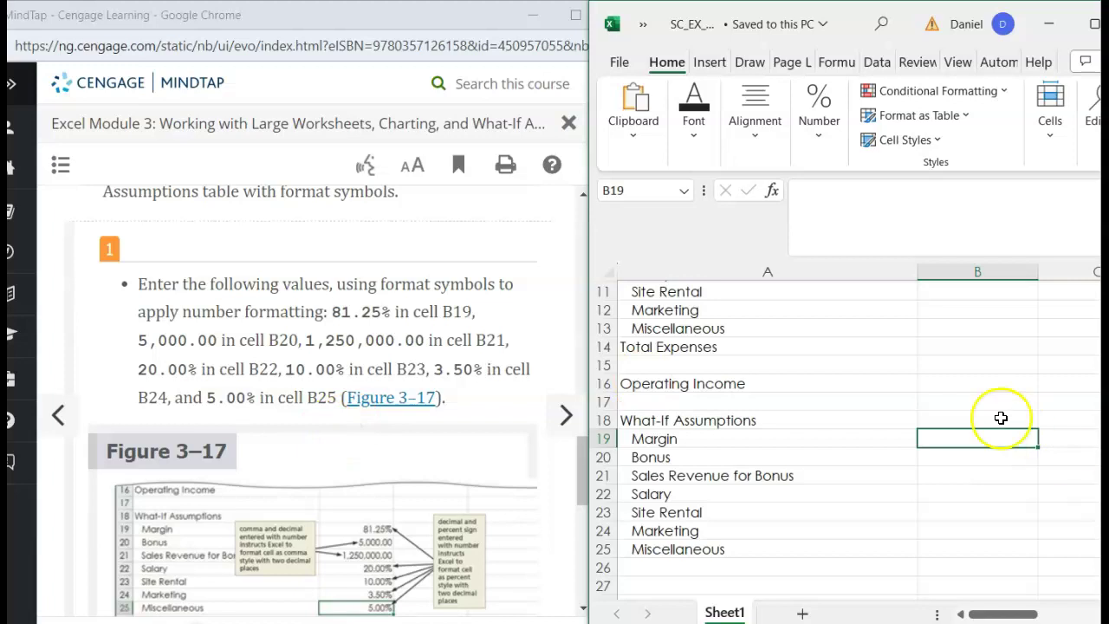
left_click(963, 404)
left_click(968, 438)
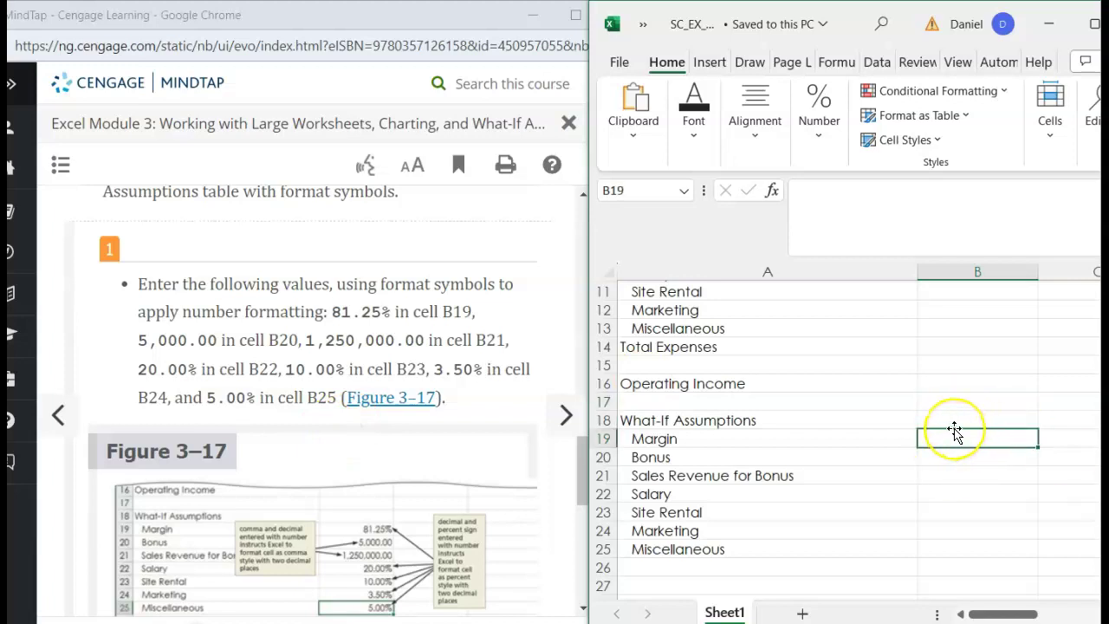
mouse_move(955, 432)
left_mouse_down()
mouse_move(952, 544)
mouse_move(953, 435)
left_mouse_up()
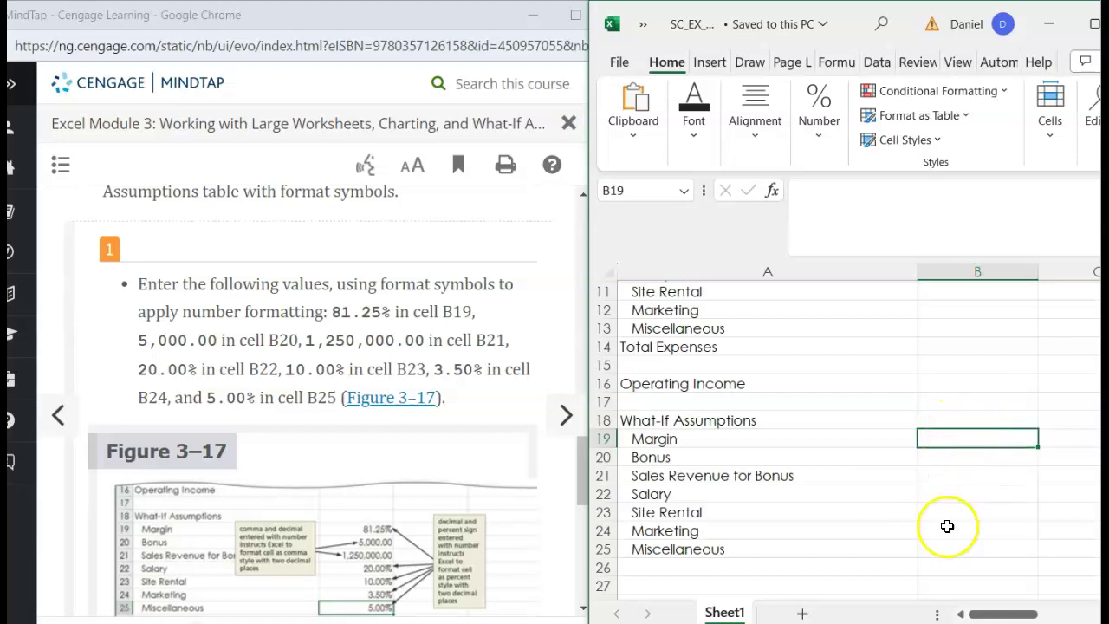
left_click_drag(955, 547, 953, 435)
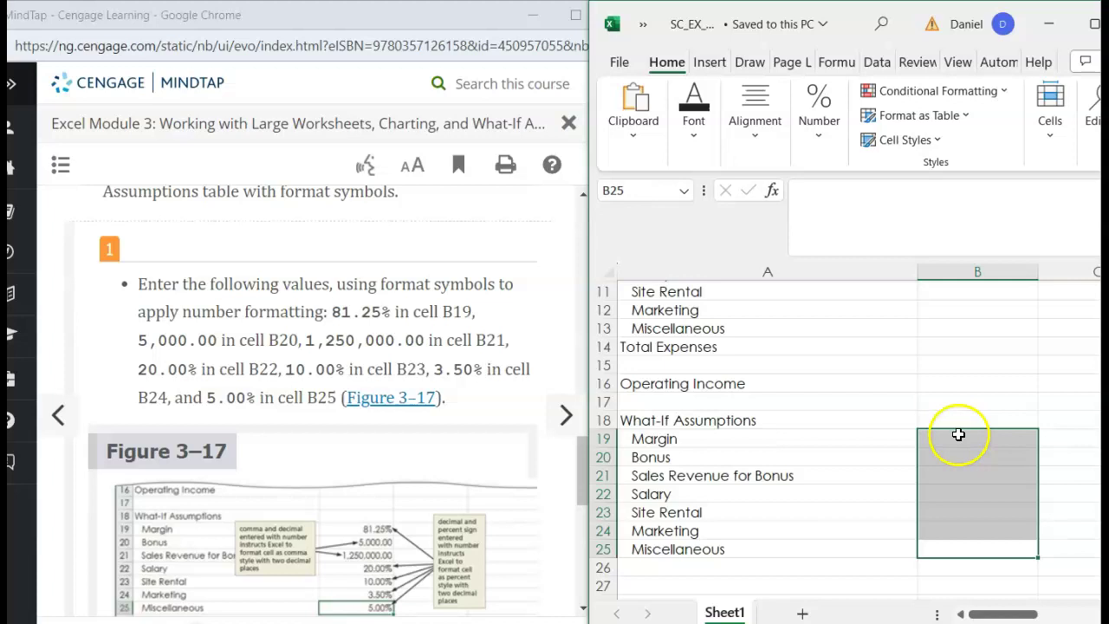
left_click(935, 141)
left_click(937, 141)
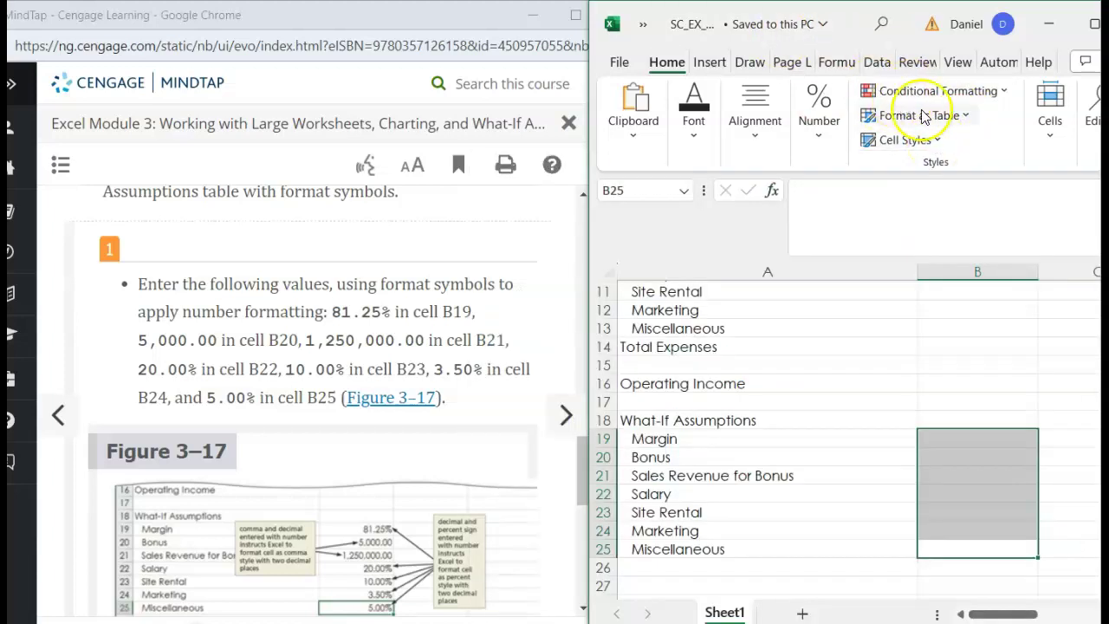
left_click(1048, 130)
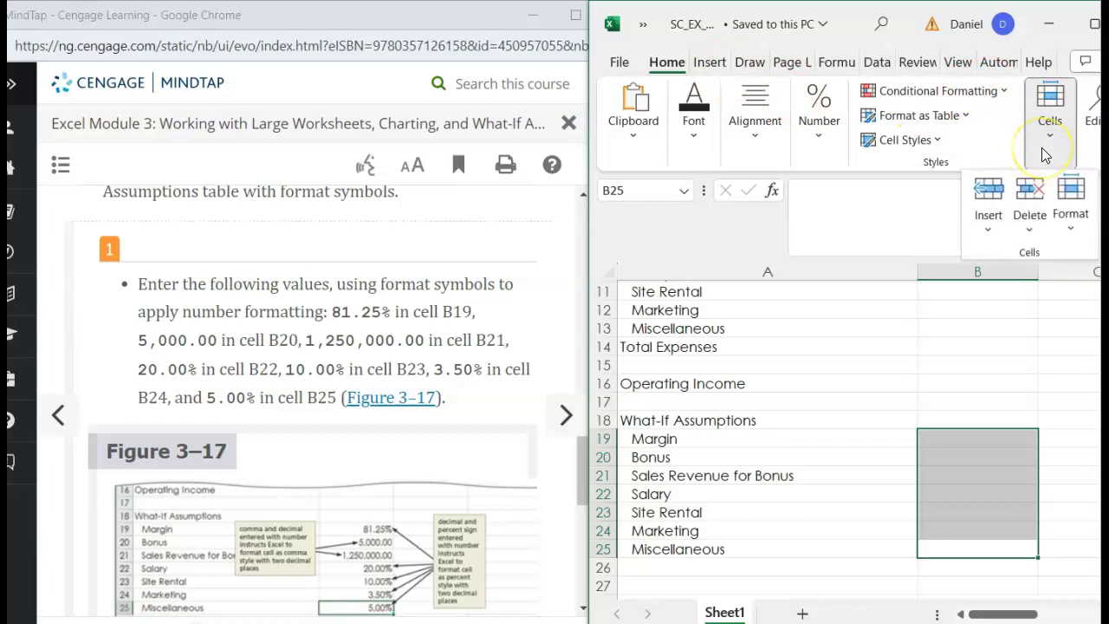
left_click(667, 62)
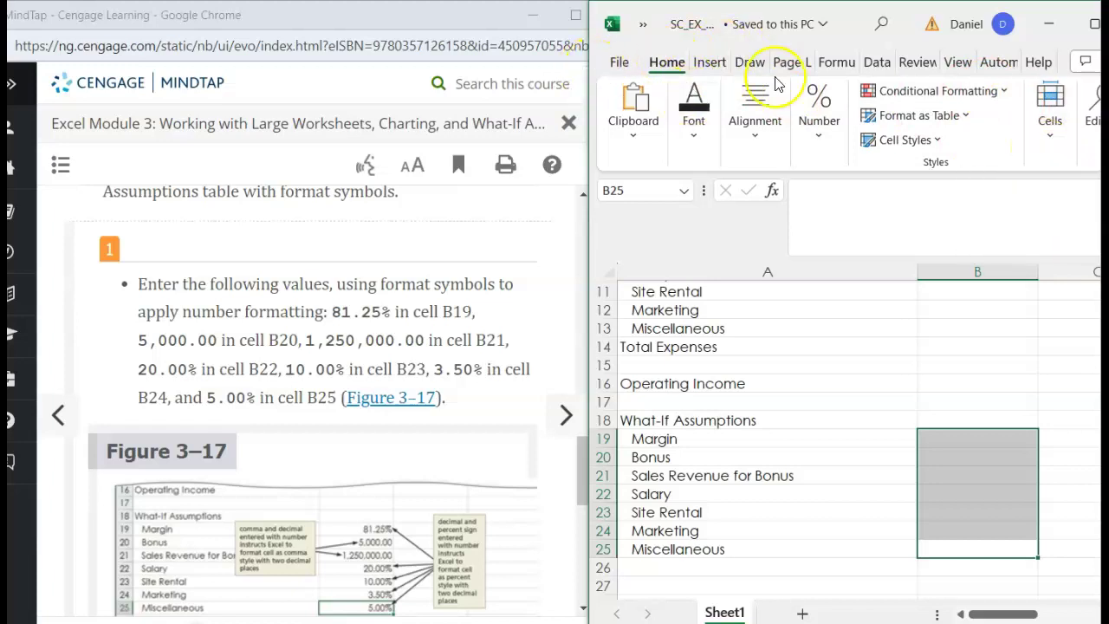
left_click(819, 130)
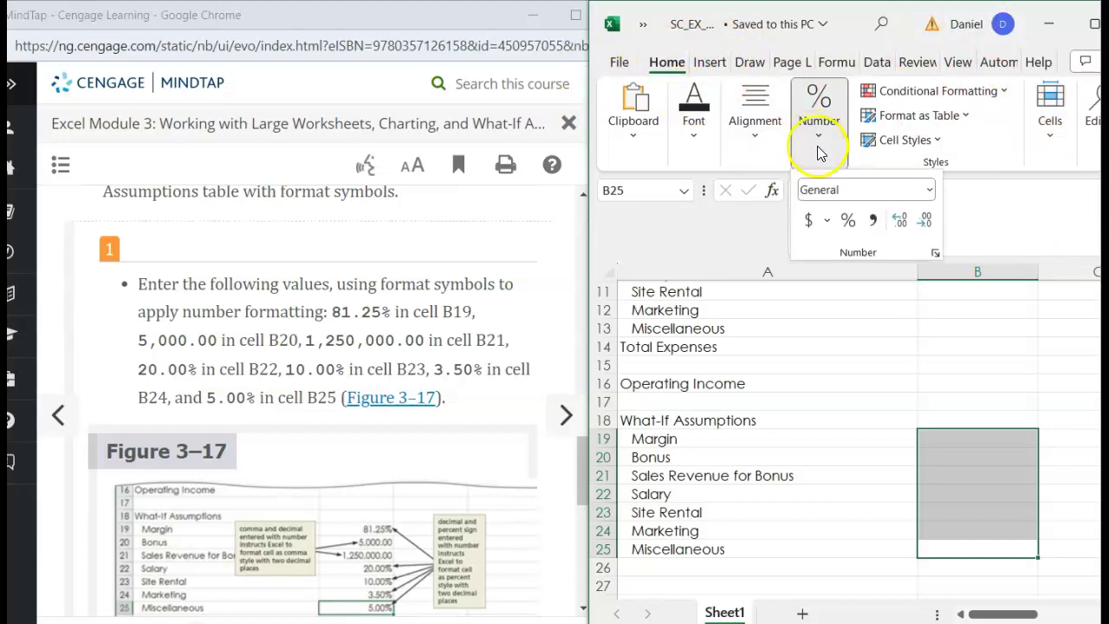
left_click(819, 125)
left_click(819, 126)
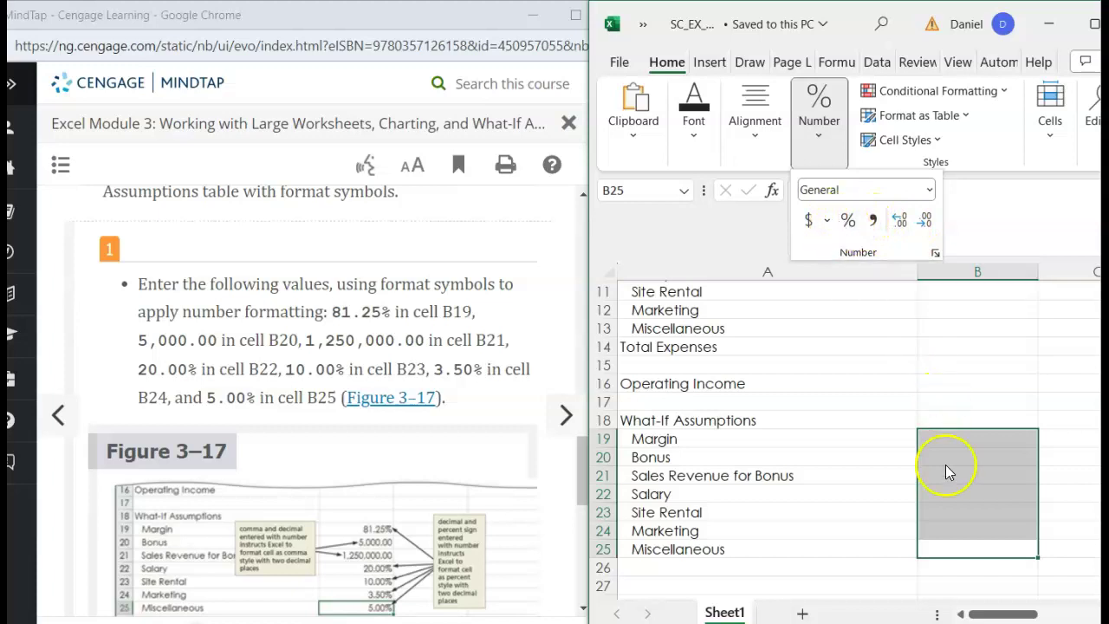
- Enter 81.25 in the Margin cell B19 and apply the percent style to it
left_click(988, 431)
left_click(965, 433)
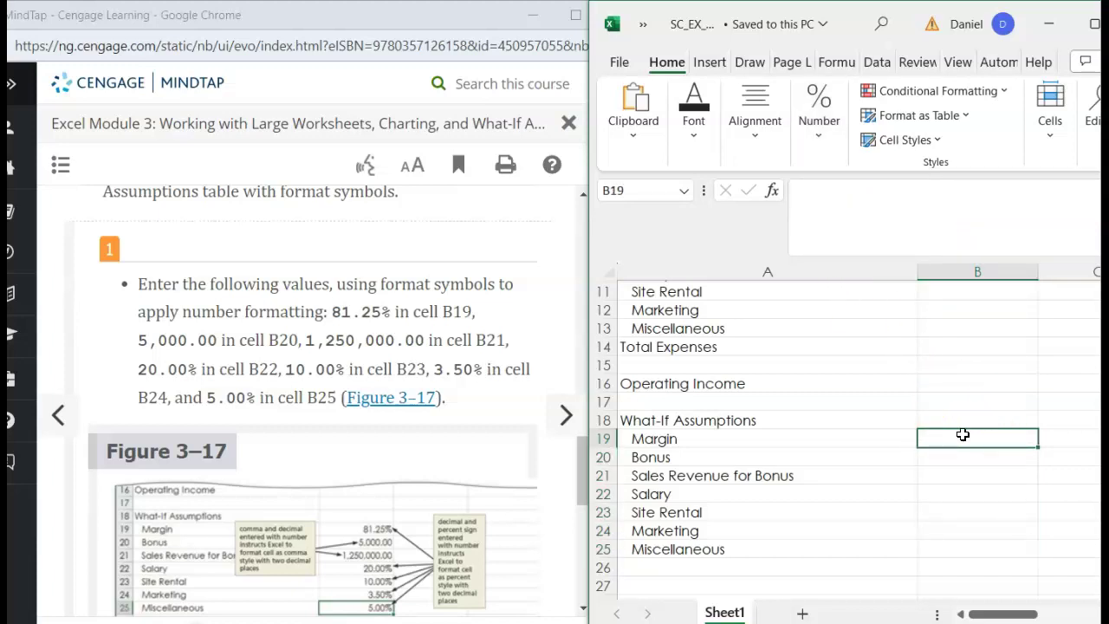
type("81/2")
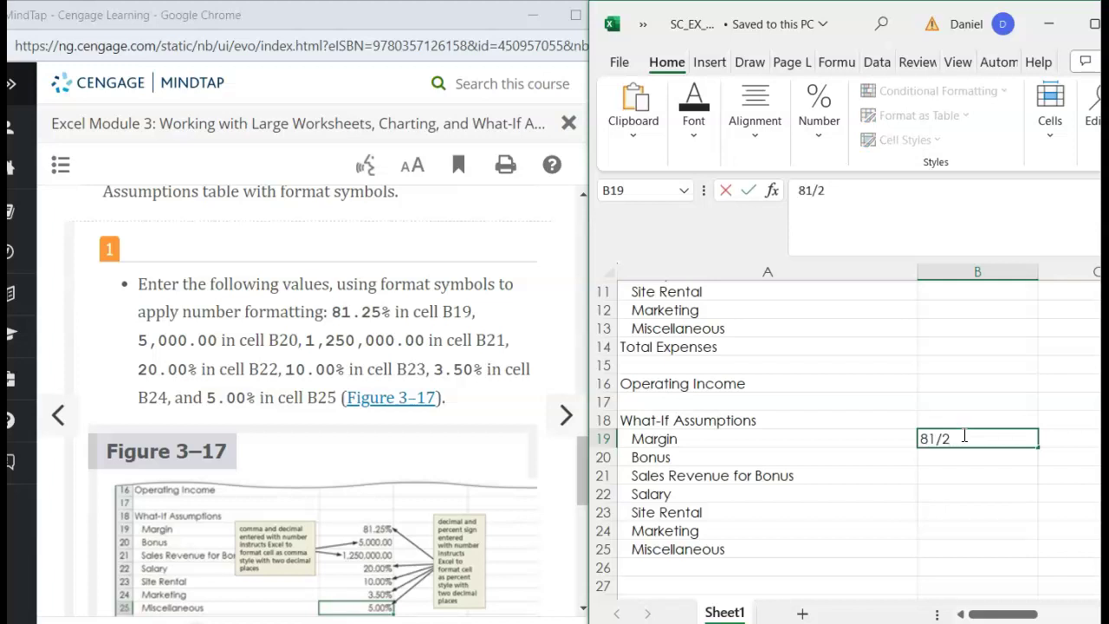
type("25")
left_click(818, 100)
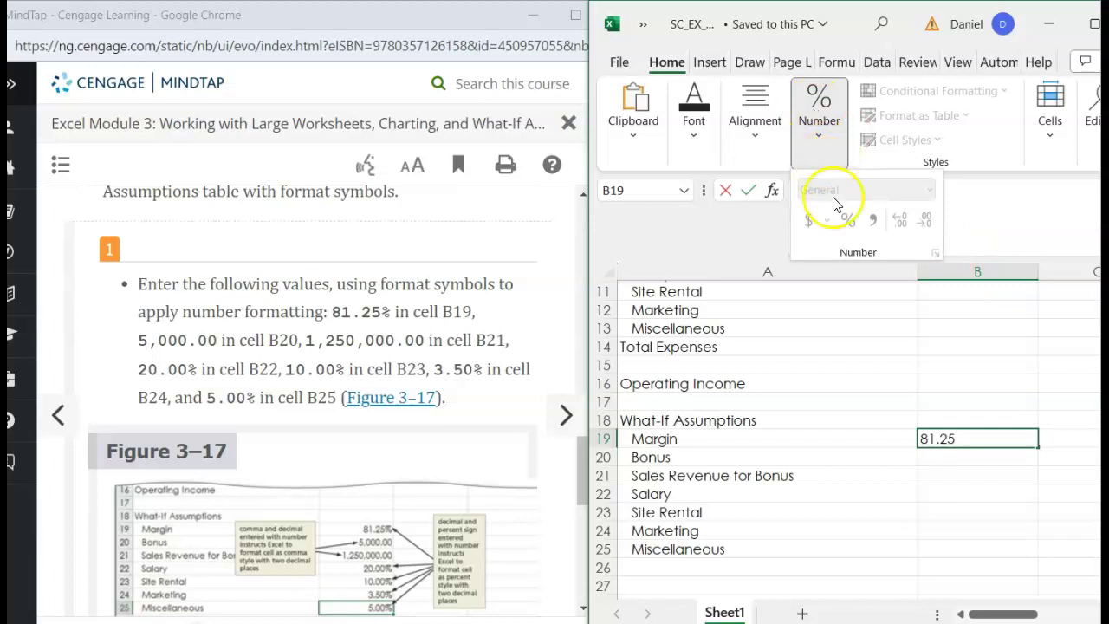
left_click(924, 260)
left_click(935, 402)
left_click(946, 435)
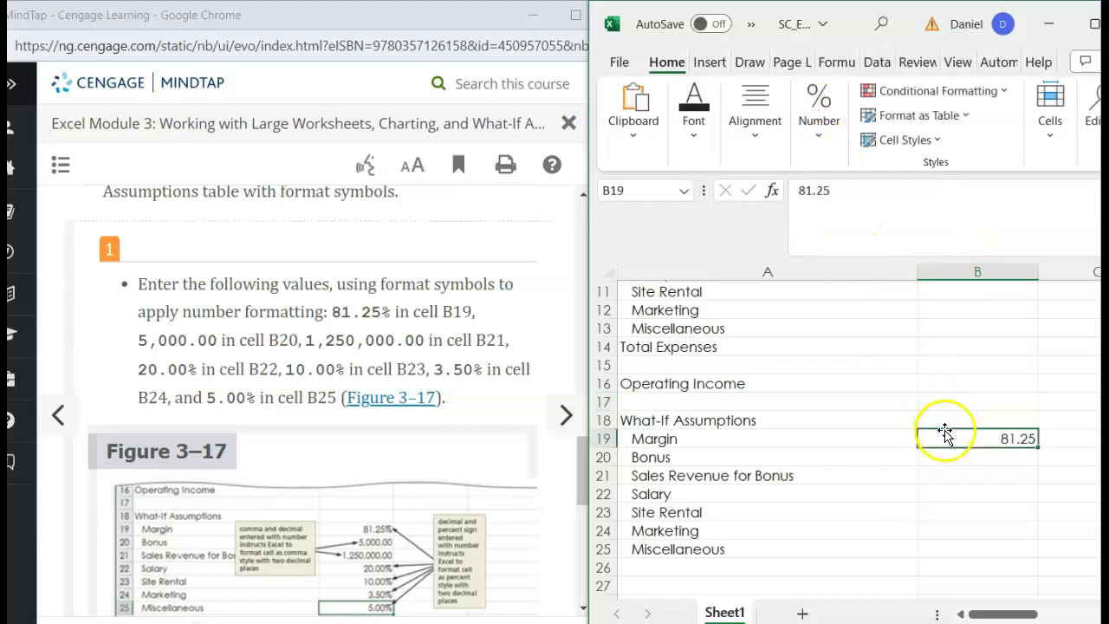
left_click(817, 102)
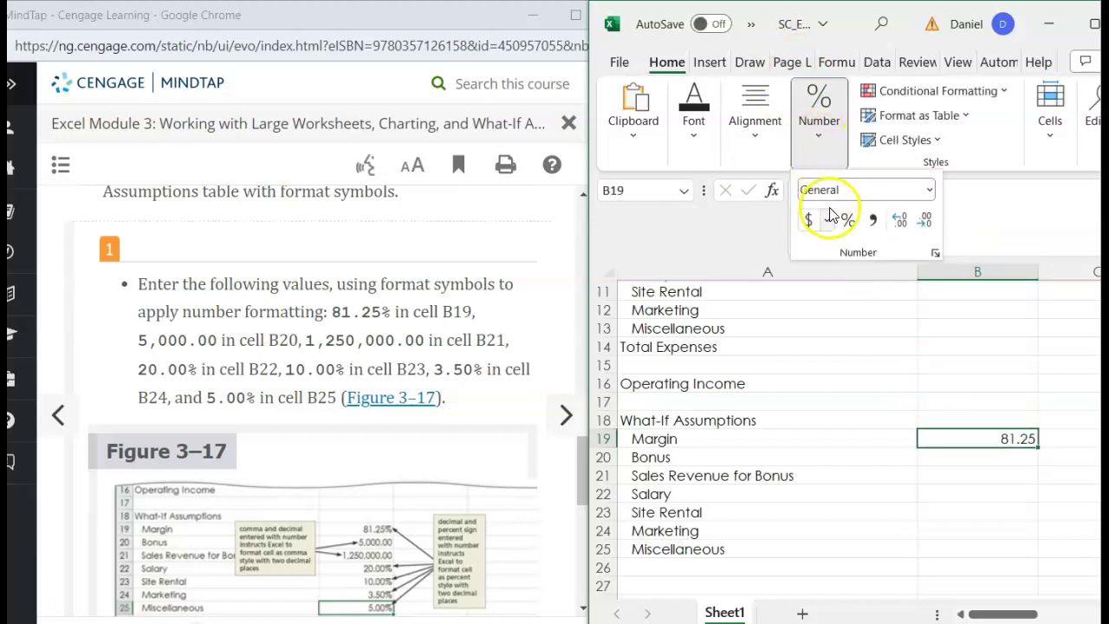
left_click(847, 221)
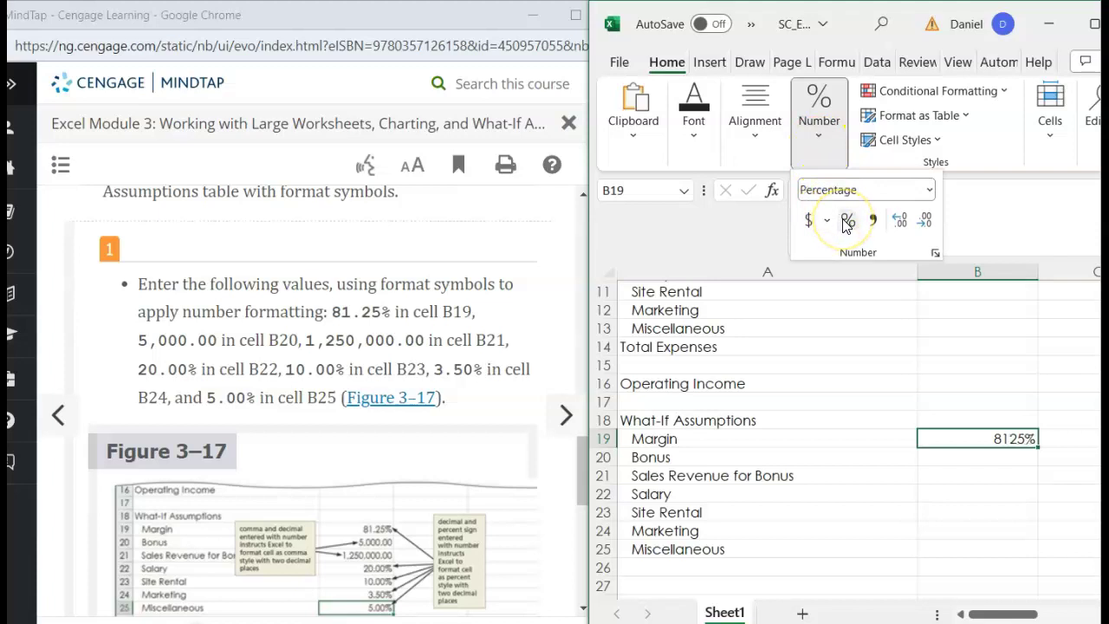
left_click(996, 440)
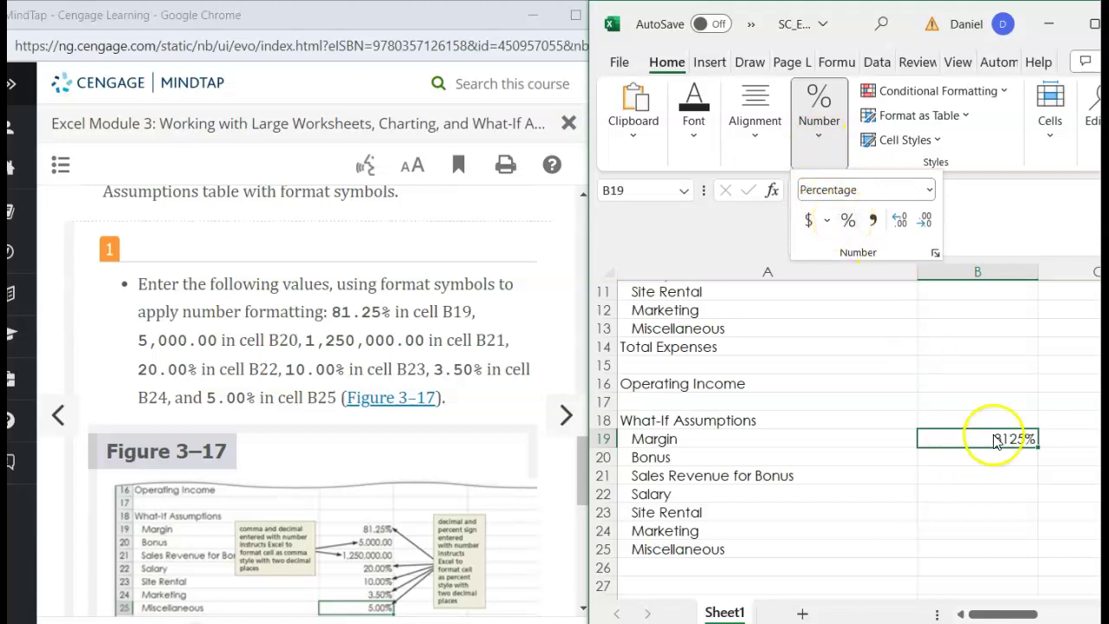
- Replace the Margin value in cell B19 with 81.25%
left_click(955, 421)
left_click(965, 435)
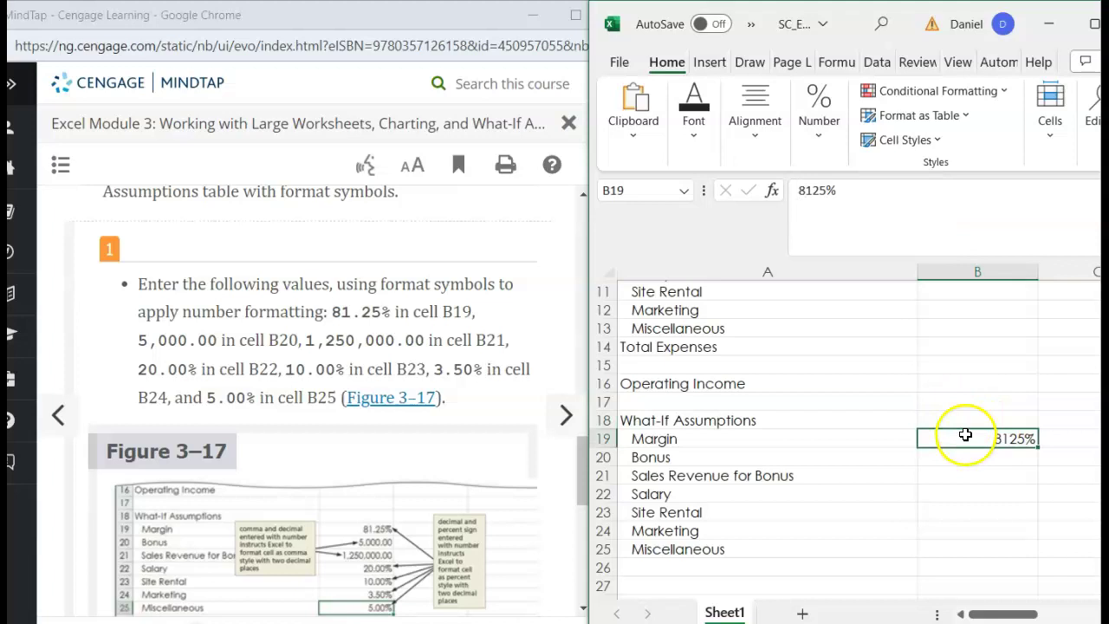
double_click(960, 437)
double_click(960, 436)
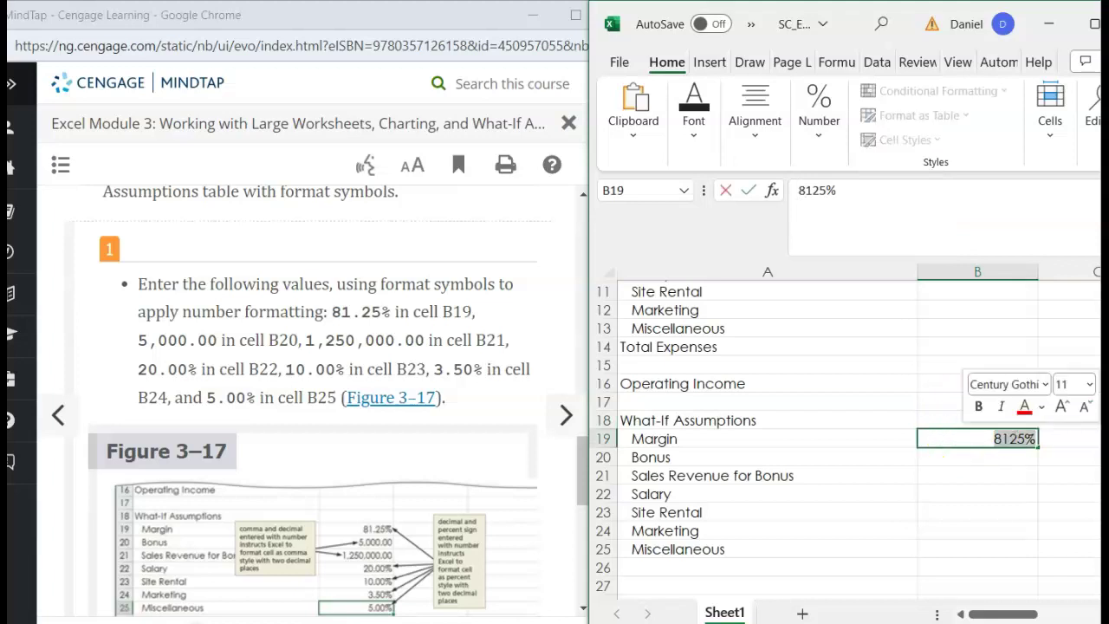
type("81.2")
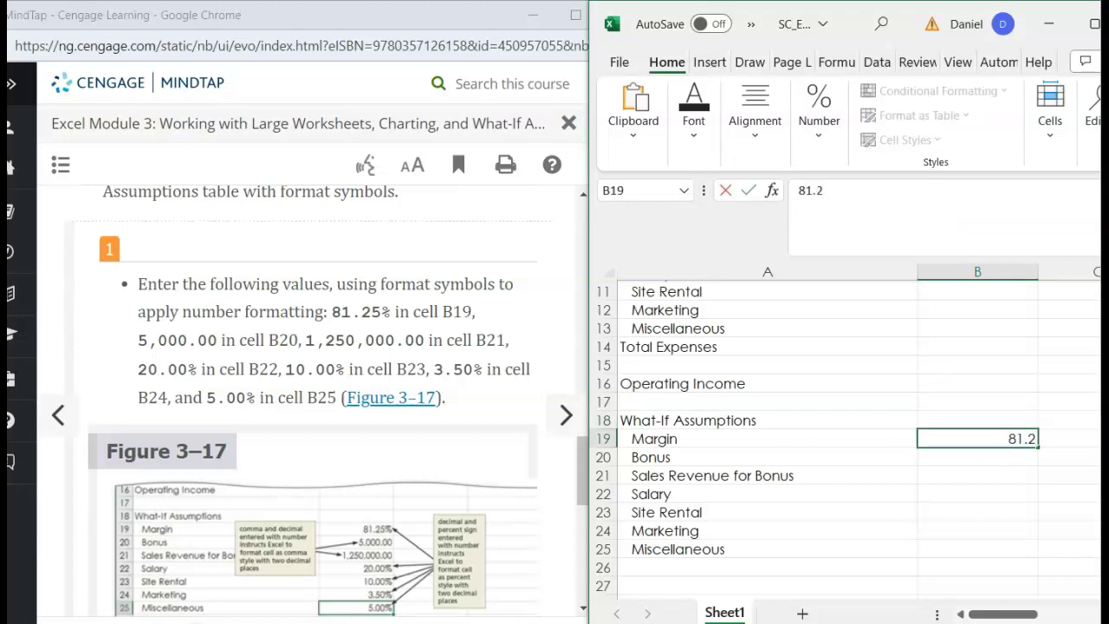
type("5%")
left_click(1027, 494)
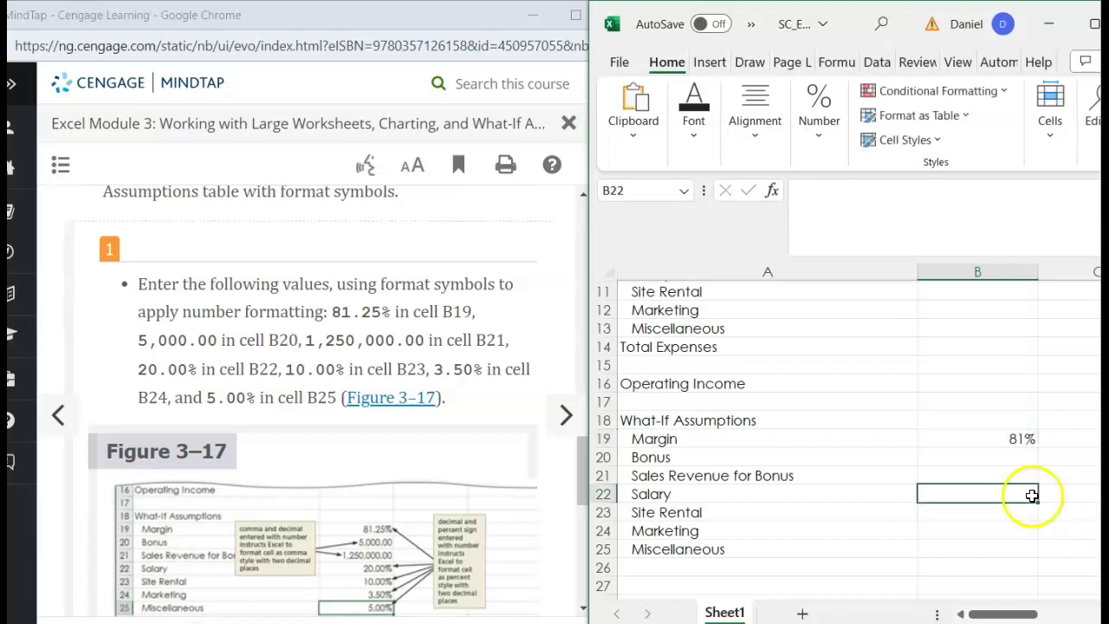
- Increase the decimals of the Margin percentage in cell B19 to two places
left_click(979, 434)
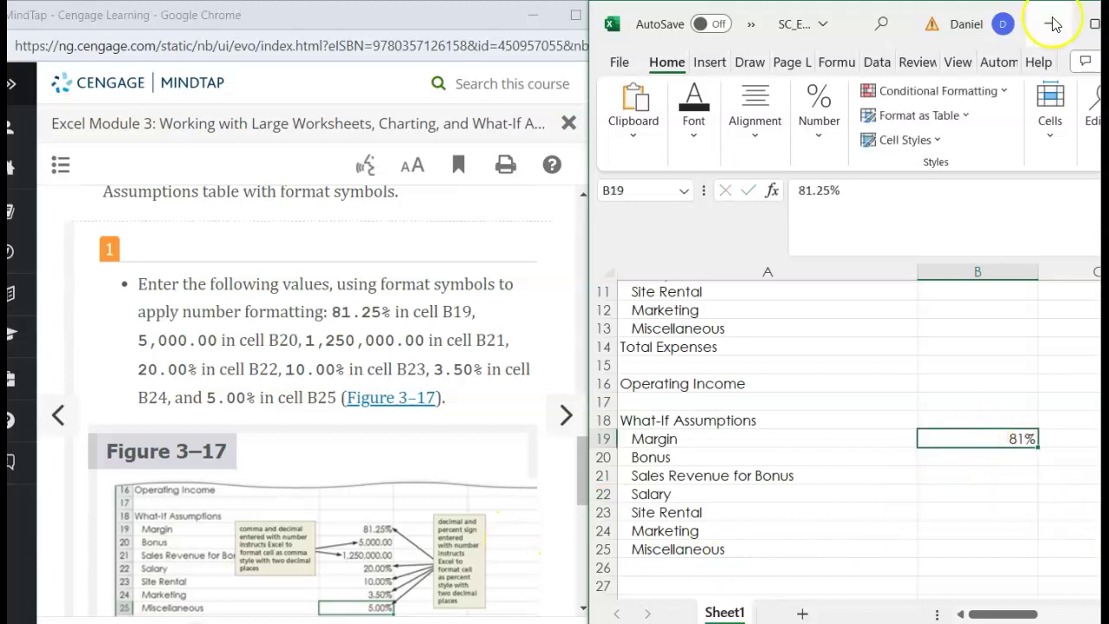
left_click(818, 139)
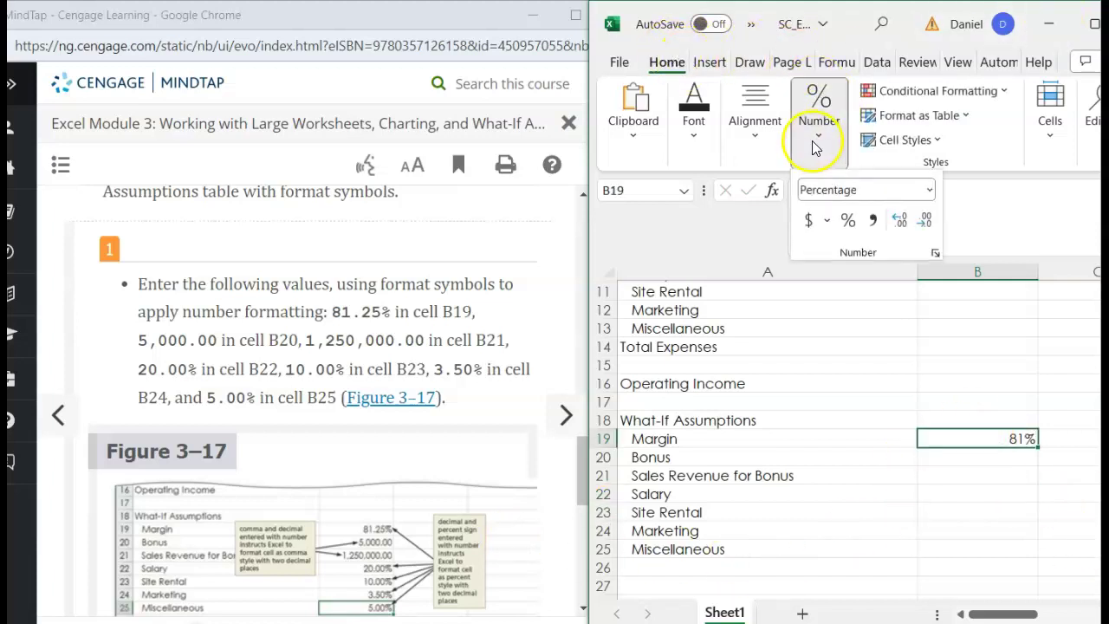
left_click(901, 221)
left_click(901, 221)
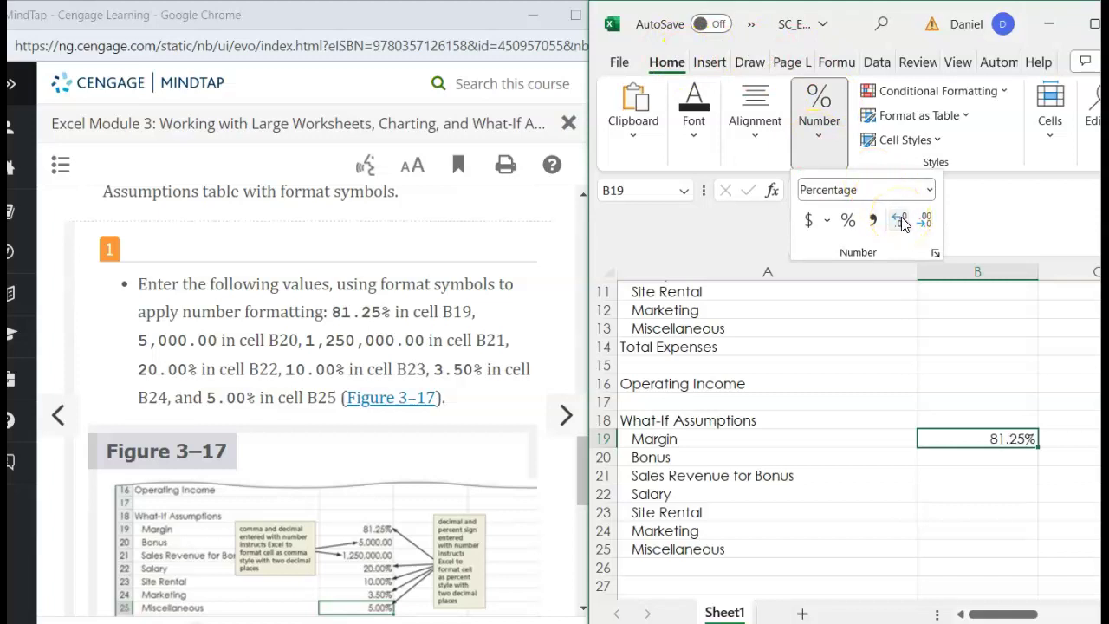
- Enter 5,000.00 as the Bonus assumption in cell B20
left_click(977, 459)
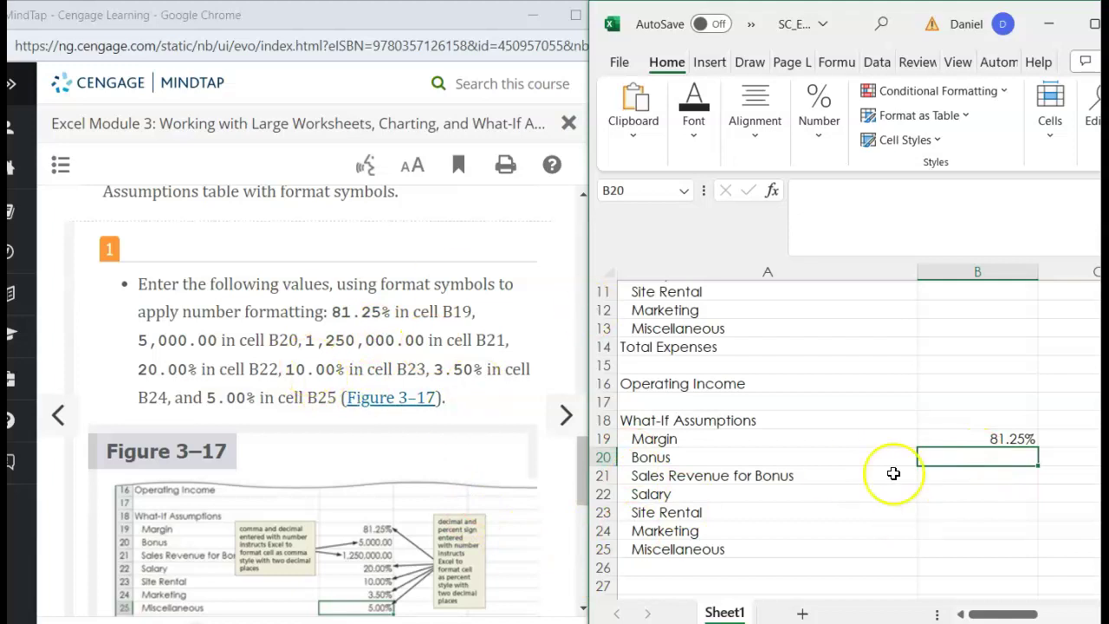
type("5,00")
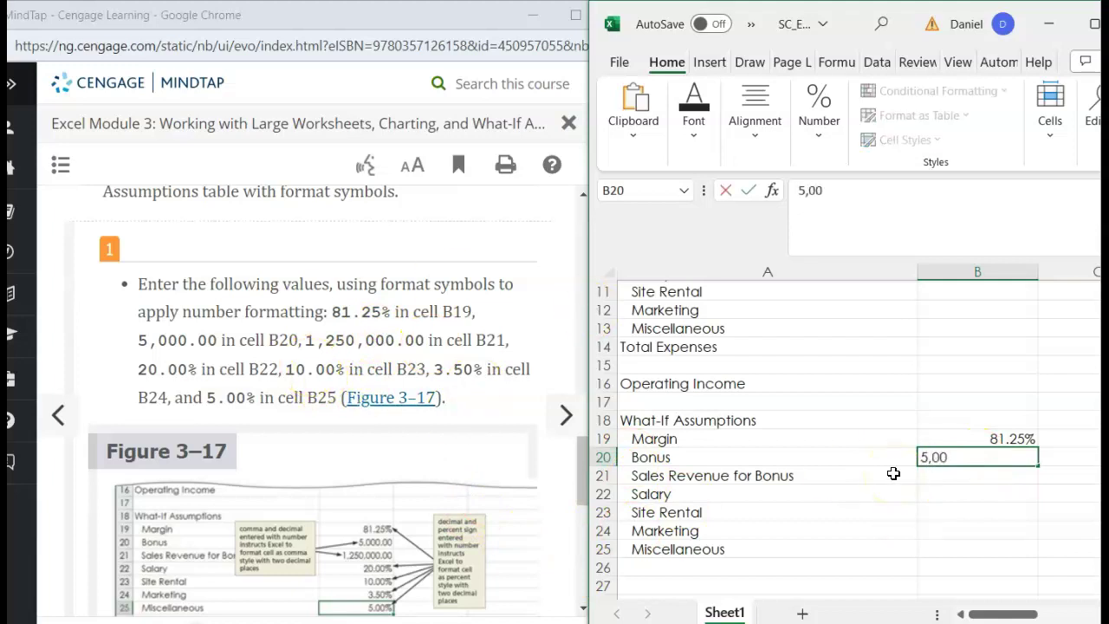
type("0.00")
key("Return")
- Enter 1,250,000.00 as the Sales Revenue for Bonus assumption in cell B21
left_click(969, 475)
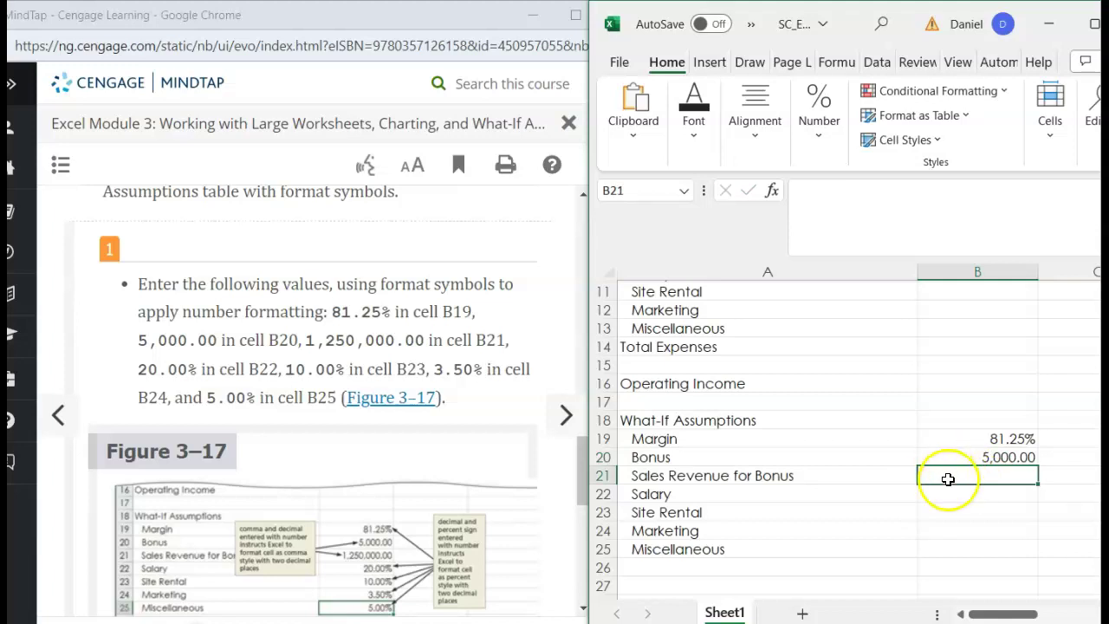
scroll(829, 443, "down", 1)
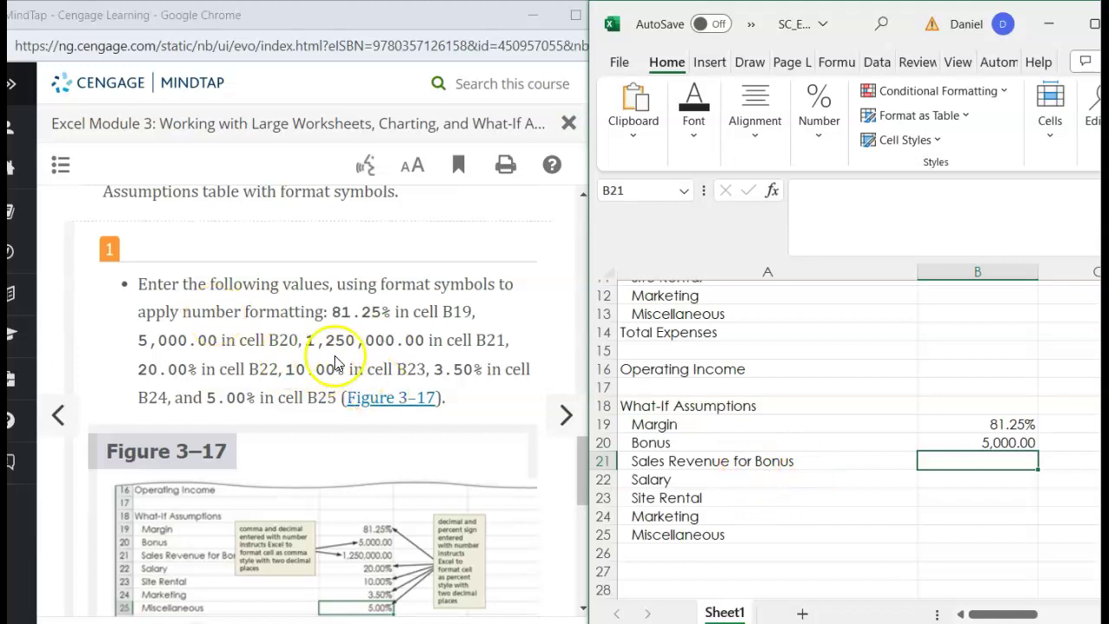
type("1,2")
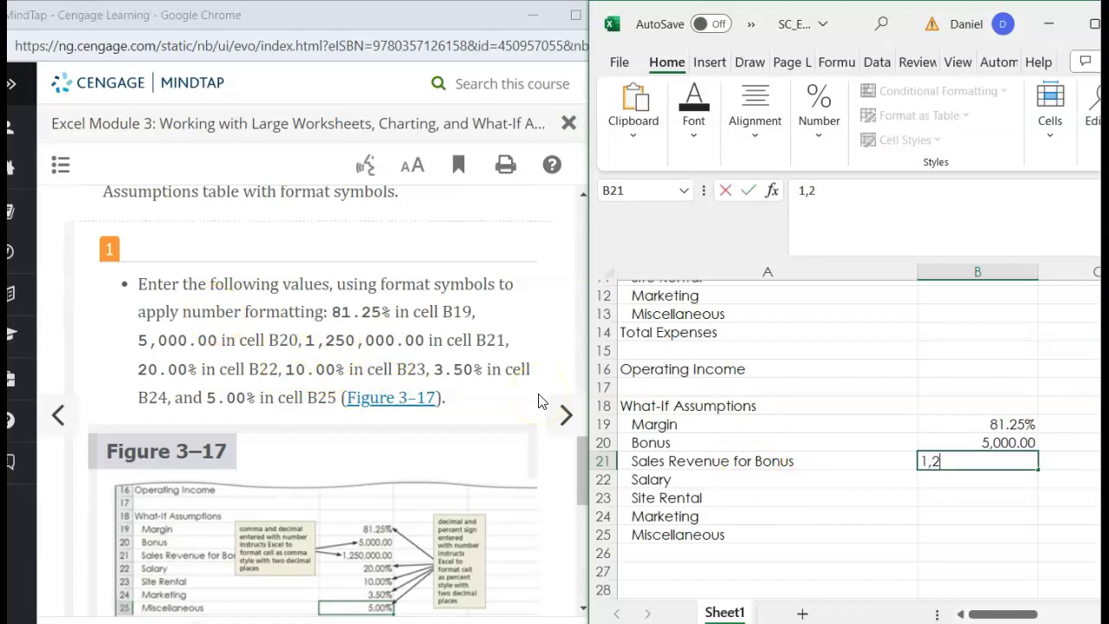
type("50,00")
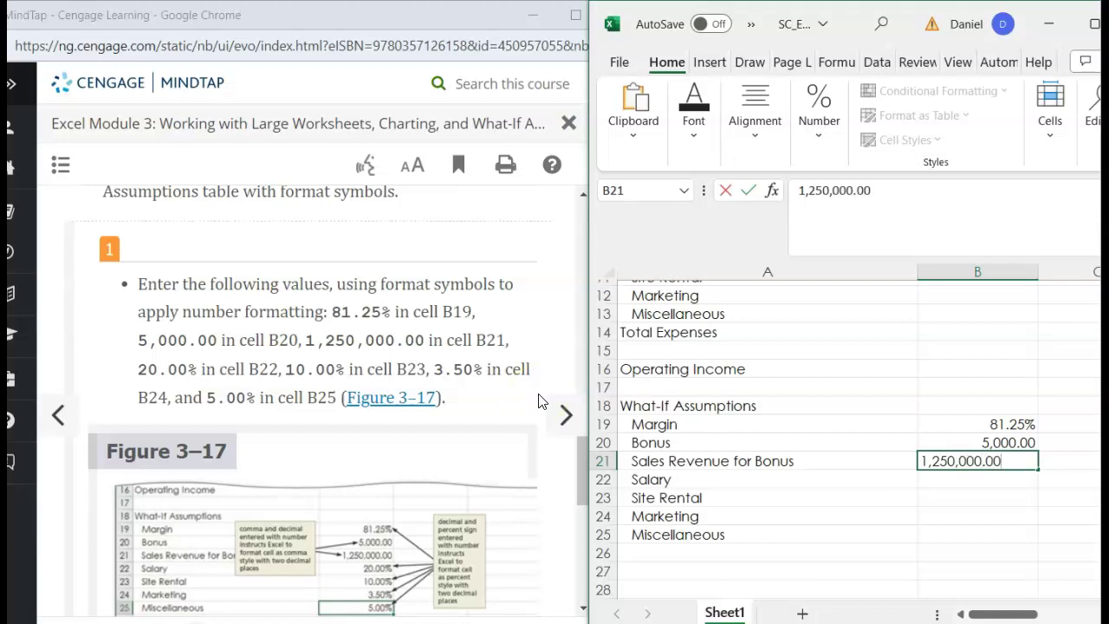
type("0.00")
key("Return")
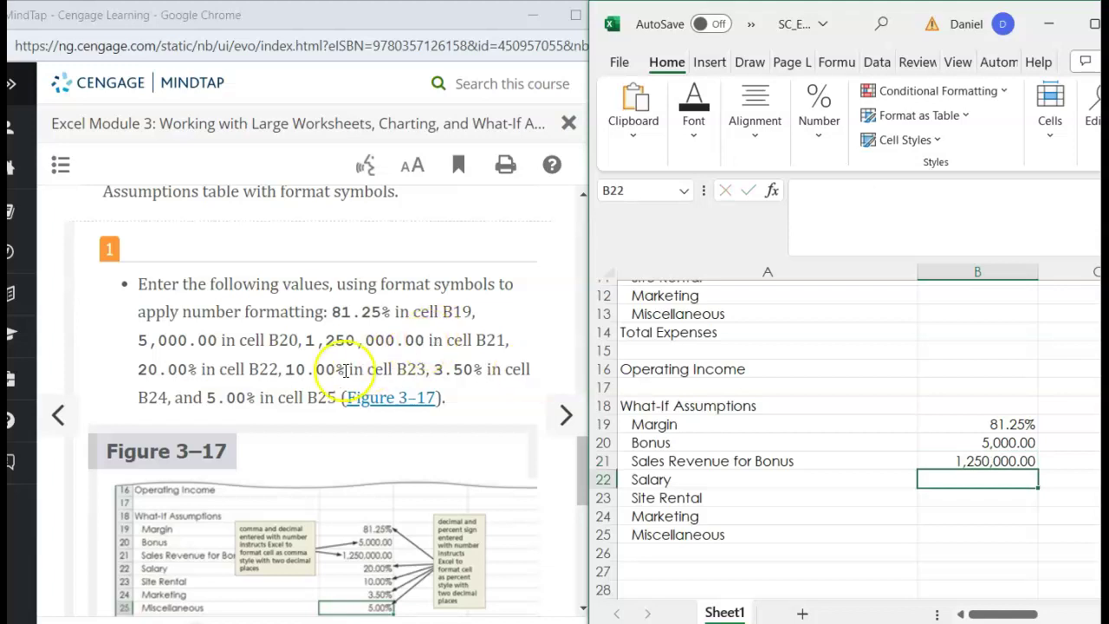
- Enter 22.00% for Salary in cell B22 and 10.00% for Site Rental in cell B23
type("22.00%")
key("Return")
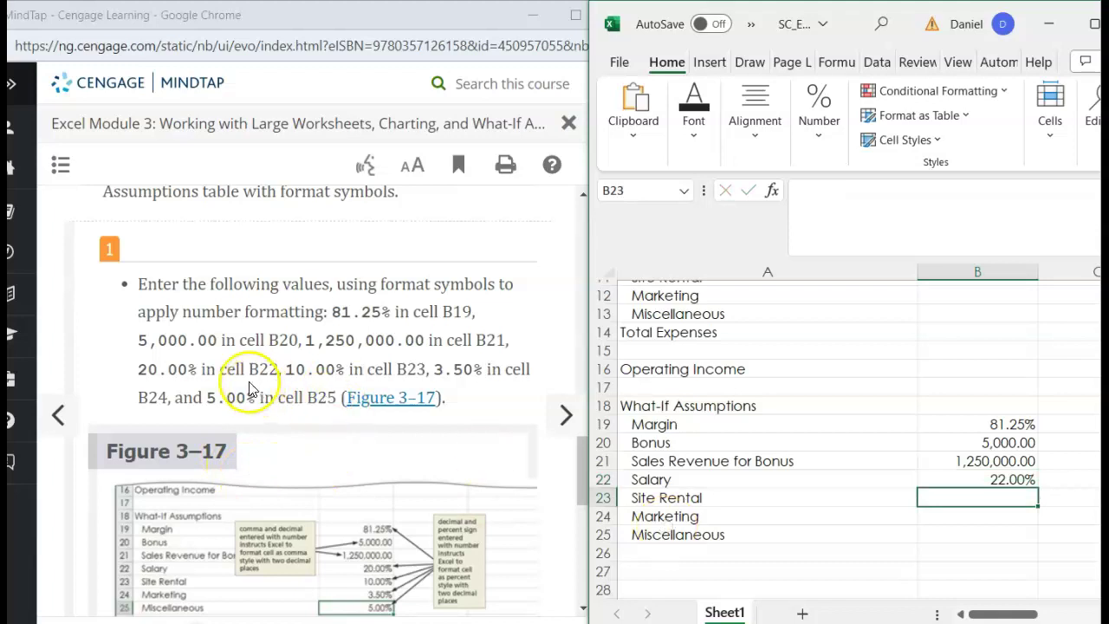
type("1")
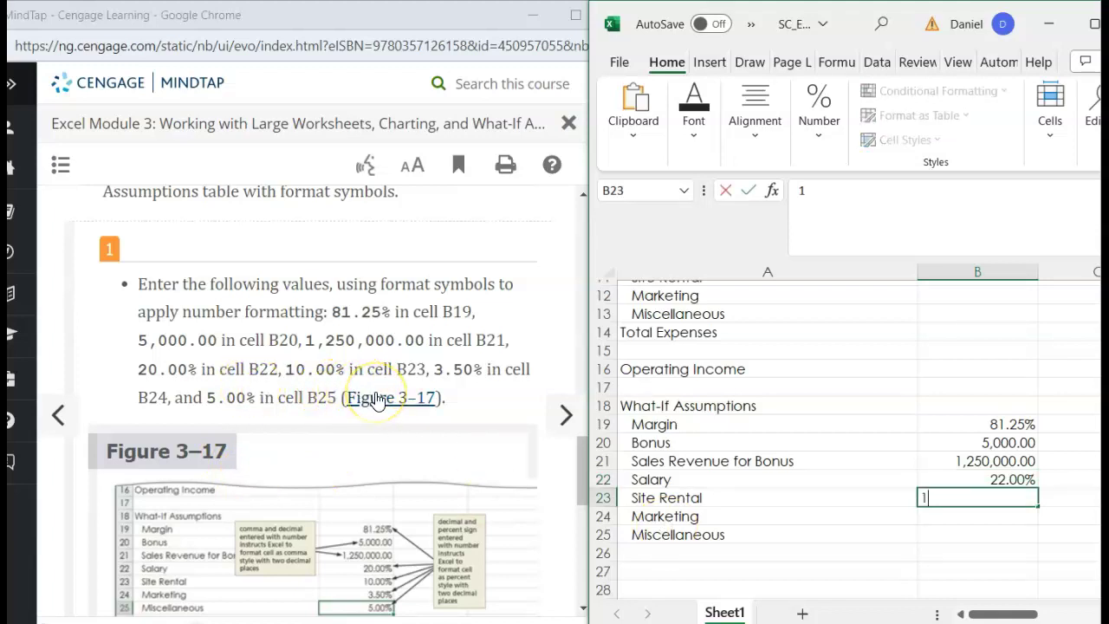
type("0.00%")
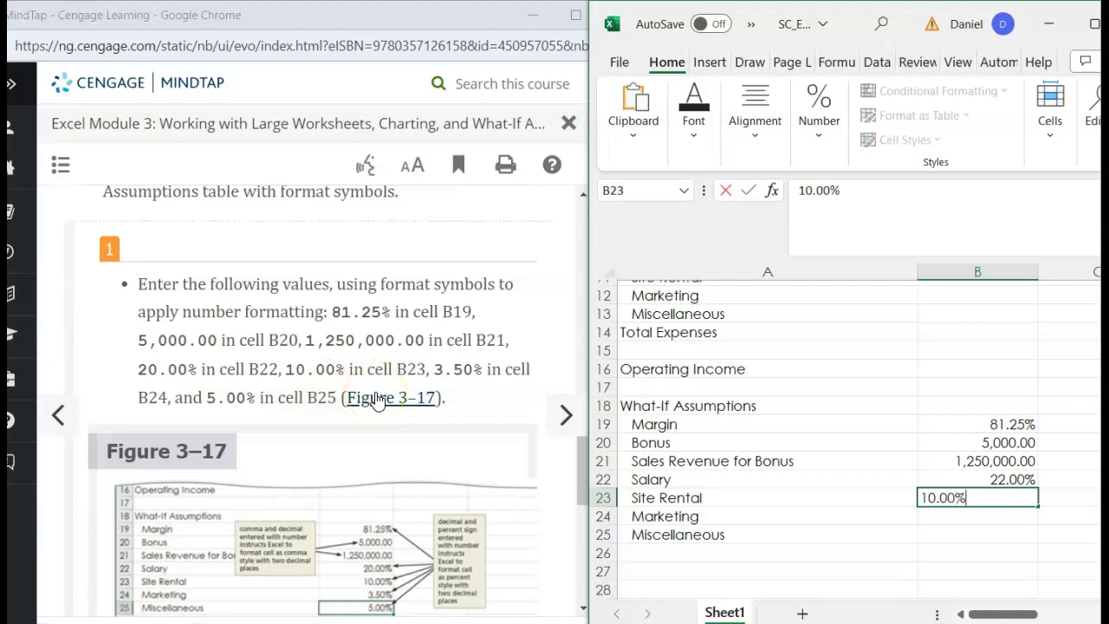
key("Return")
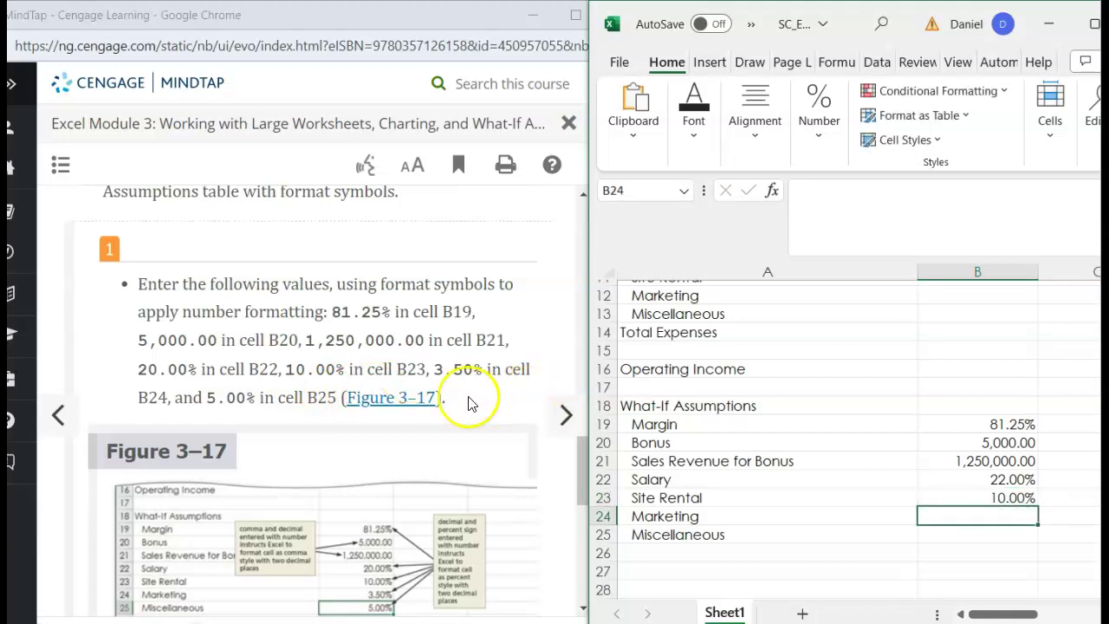
- Enter 3.50% for Marketing in cell B24 and 5.00% for Miscellaneous in cell B25
type("3.50")
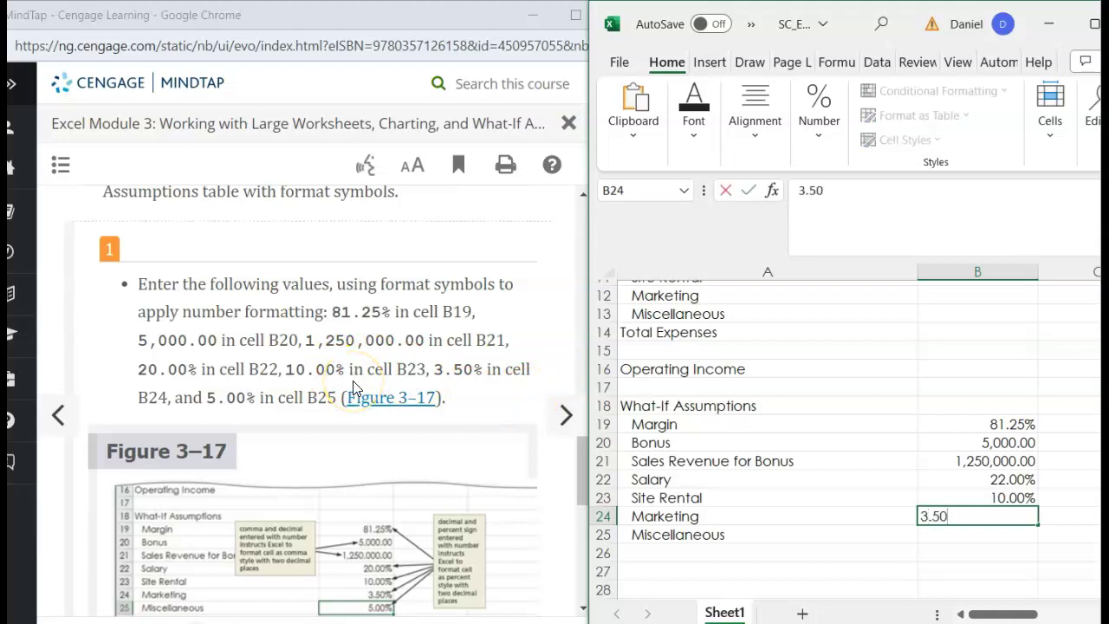
type("&")
type("%")
key("Return")
left_click(392, 455)
type("5.00%")
key("Return")
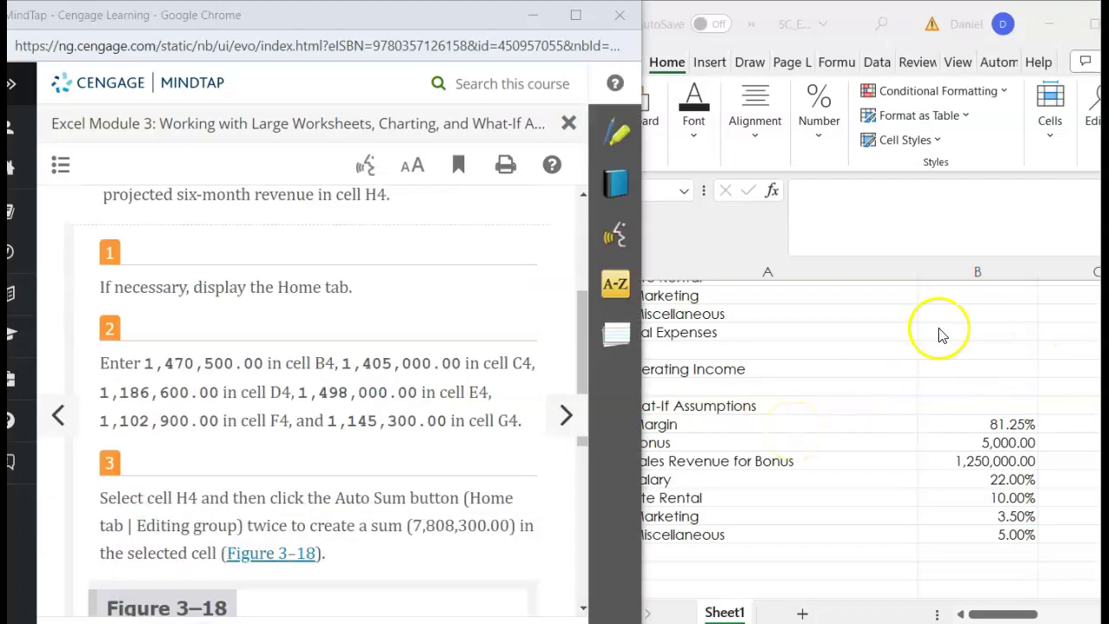
- Enter 1,470,500.00 as the January revenue in cell B4
scroll(936, 325, "up", 3)
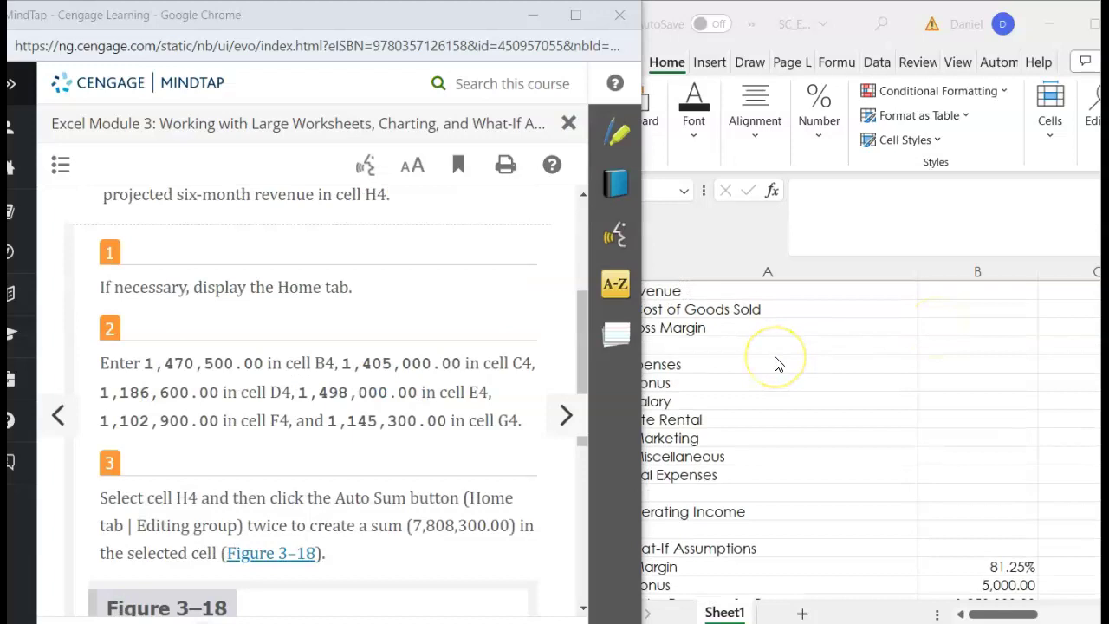
scroll(775, 364, "up", 2)
left_click(969, 381)
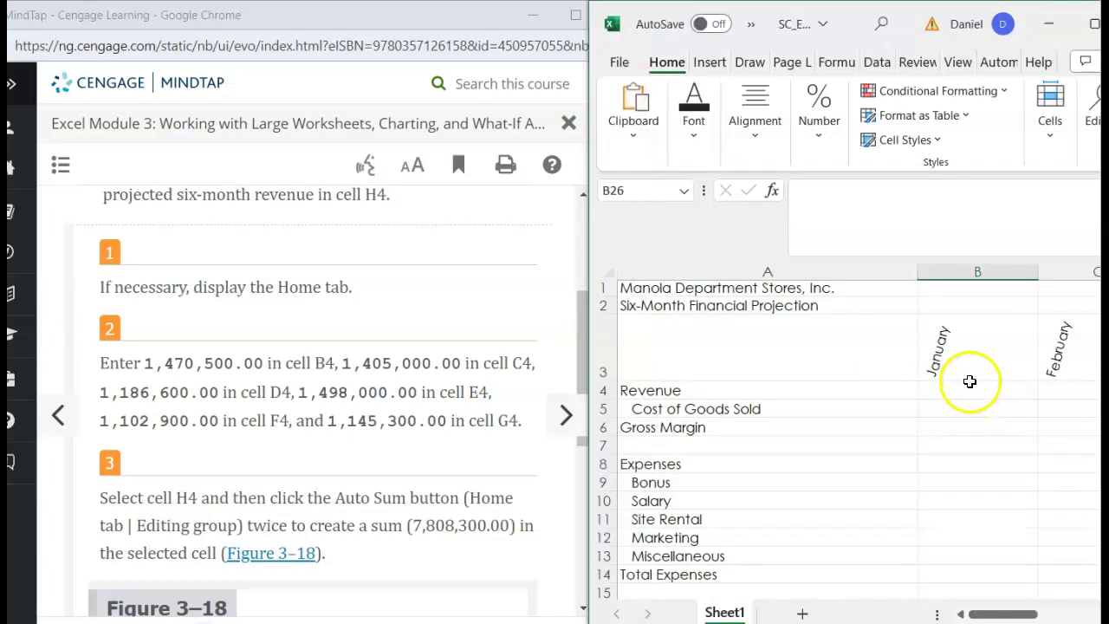
left_click(934, 394)
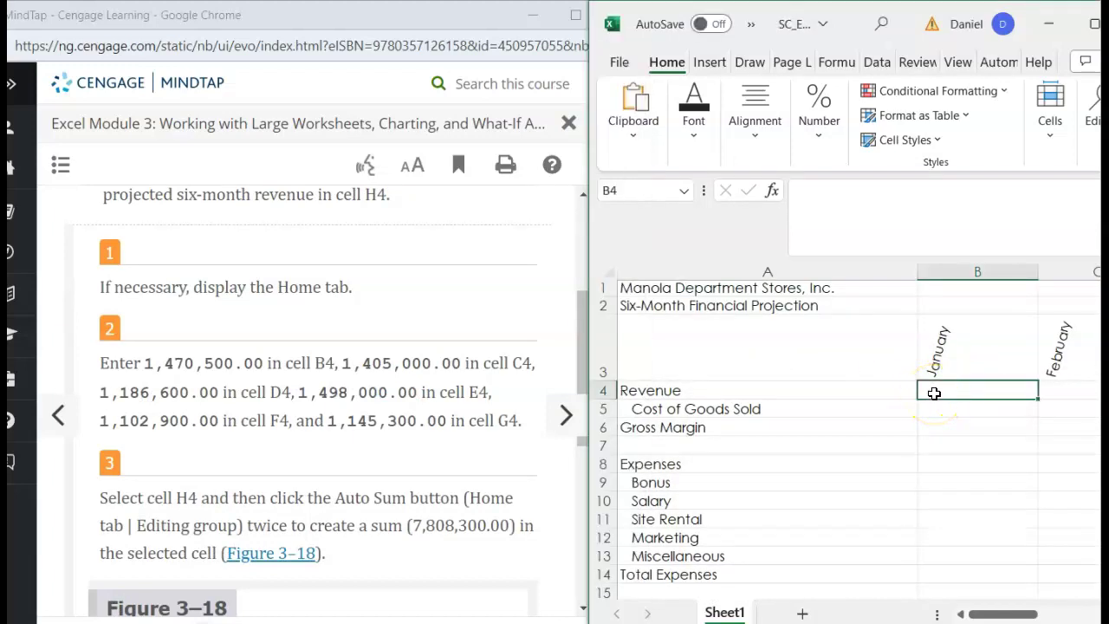
type("1")
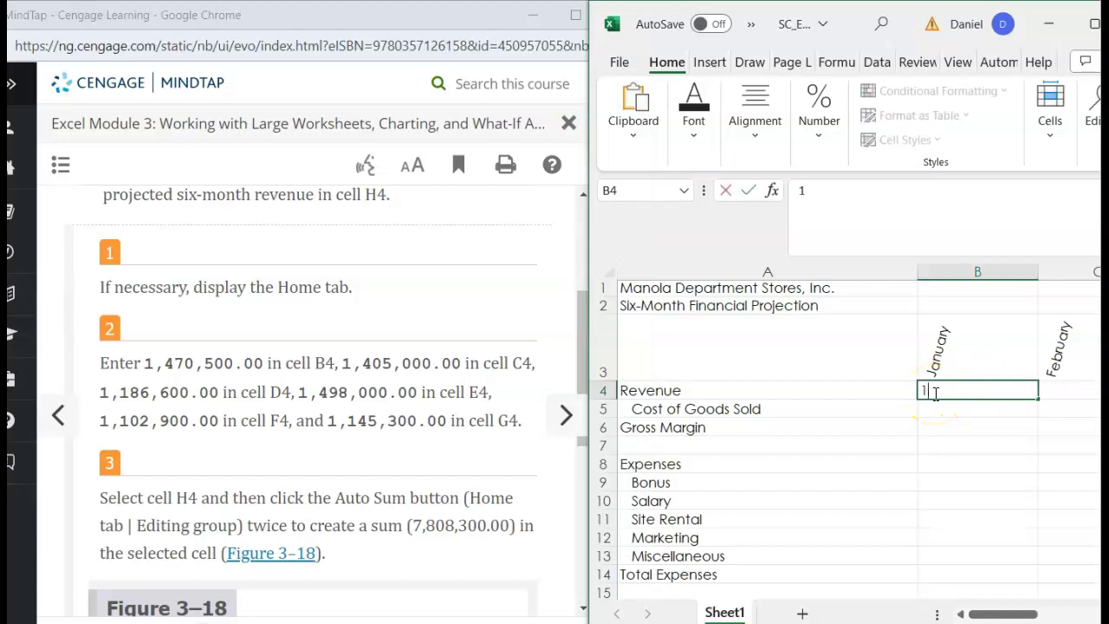
type(",470,000")
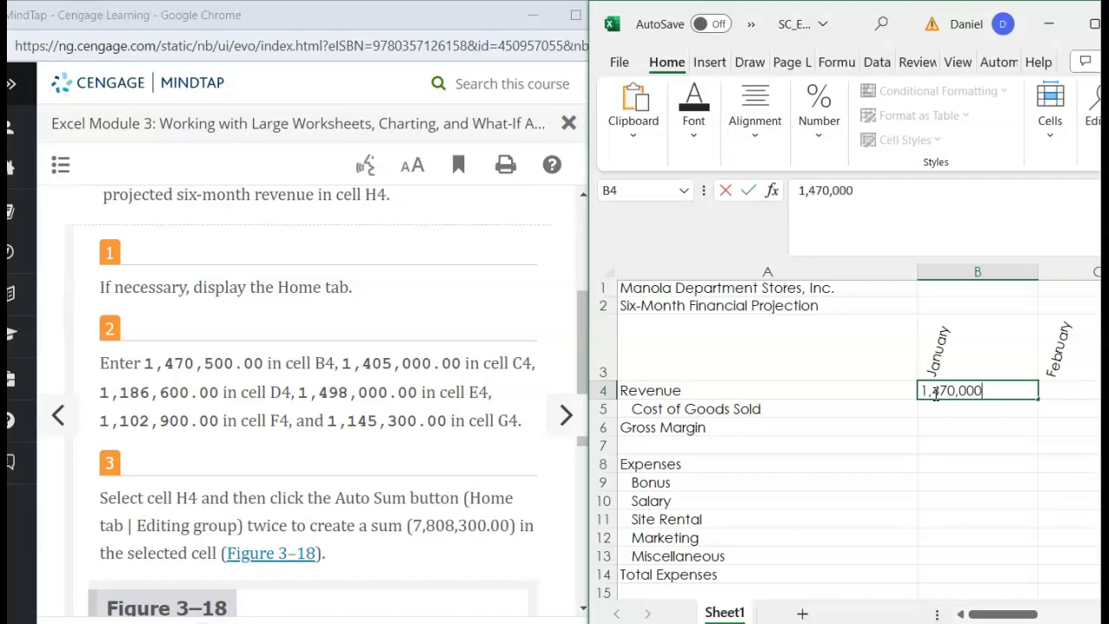
key("BackSpace")
type("500.00")
key("Tab")
- Enter 1,405,000..00 as the February revenue in cell C4 and 1,186,600.00 as the March revenue in cell D4
type("1,405,000")
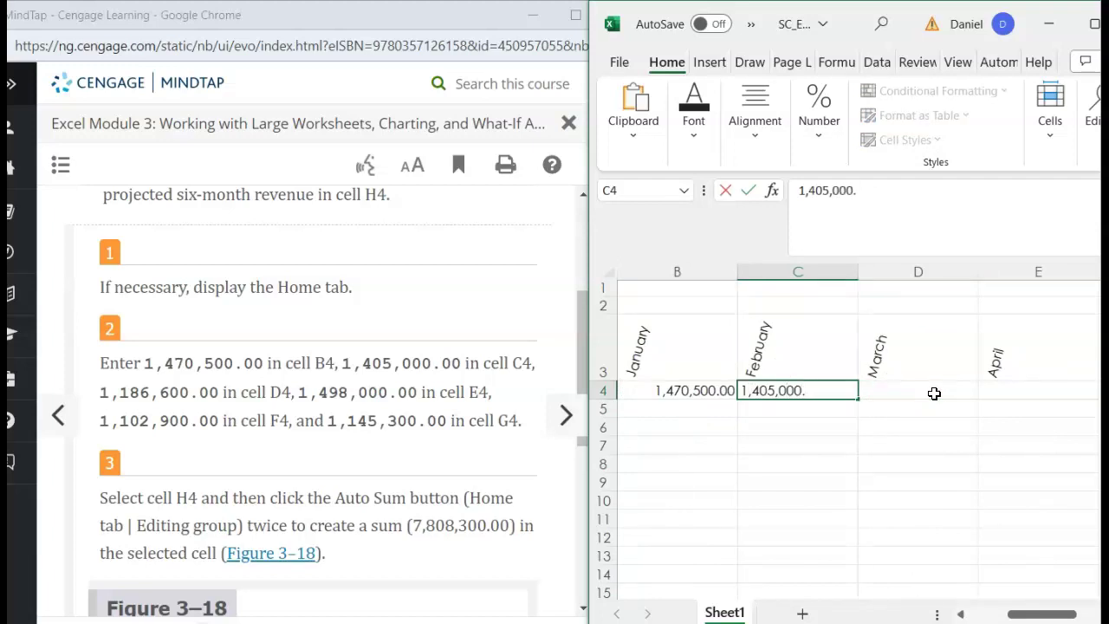
type("..00")
left_click(934, 394)
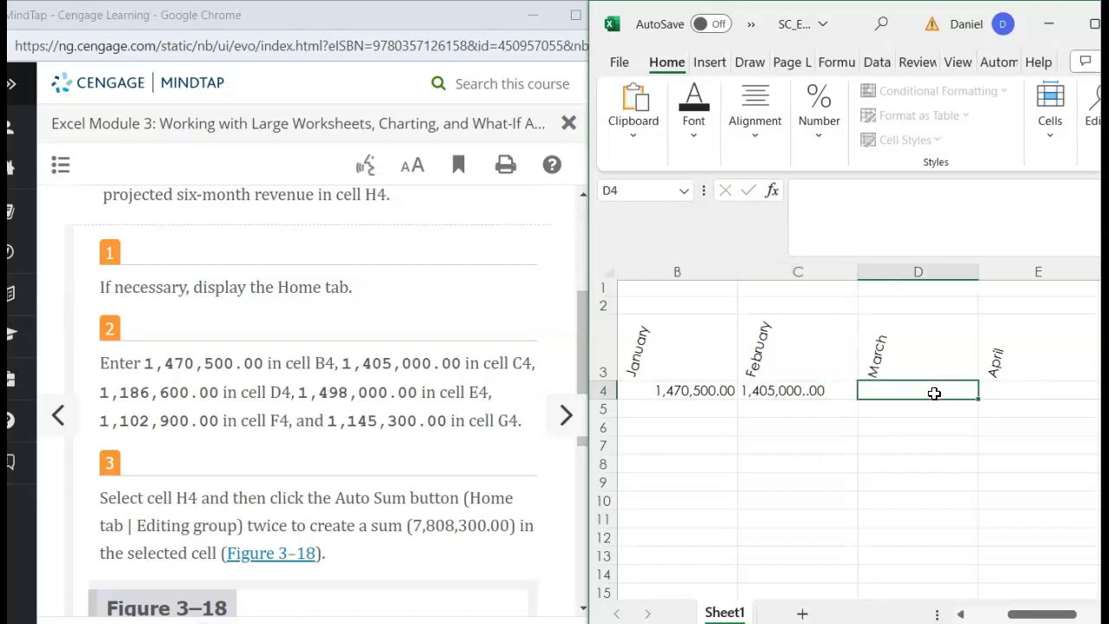
type("1,186,600.00")
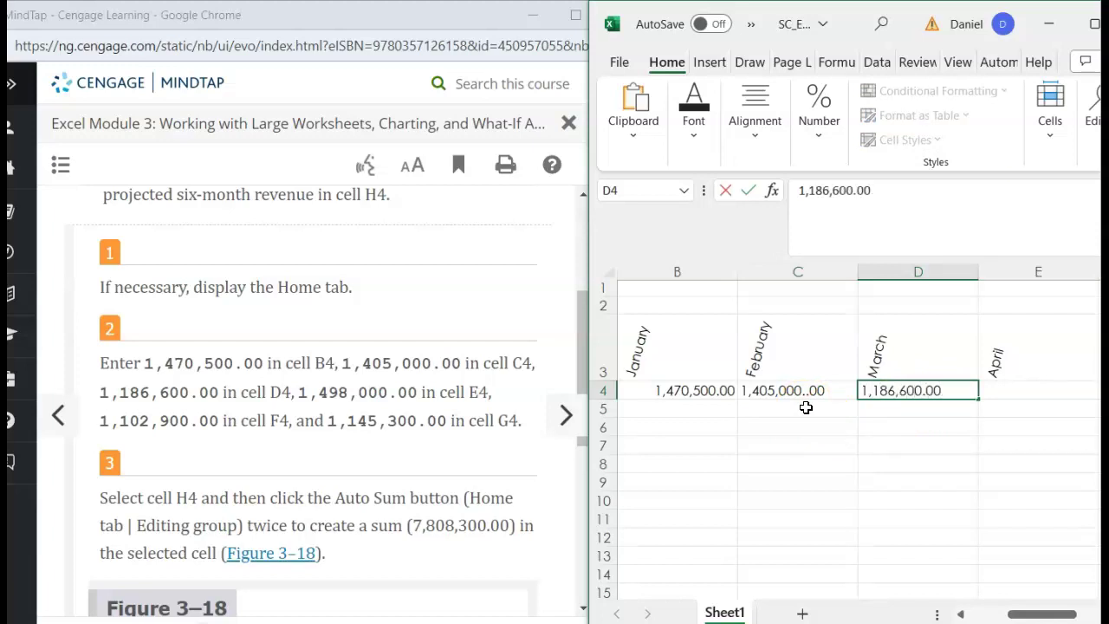
key("Tab")
- Enter 1,498,000.00 as the April revenue in cell E4
scroll(888, 435, "right", 3)
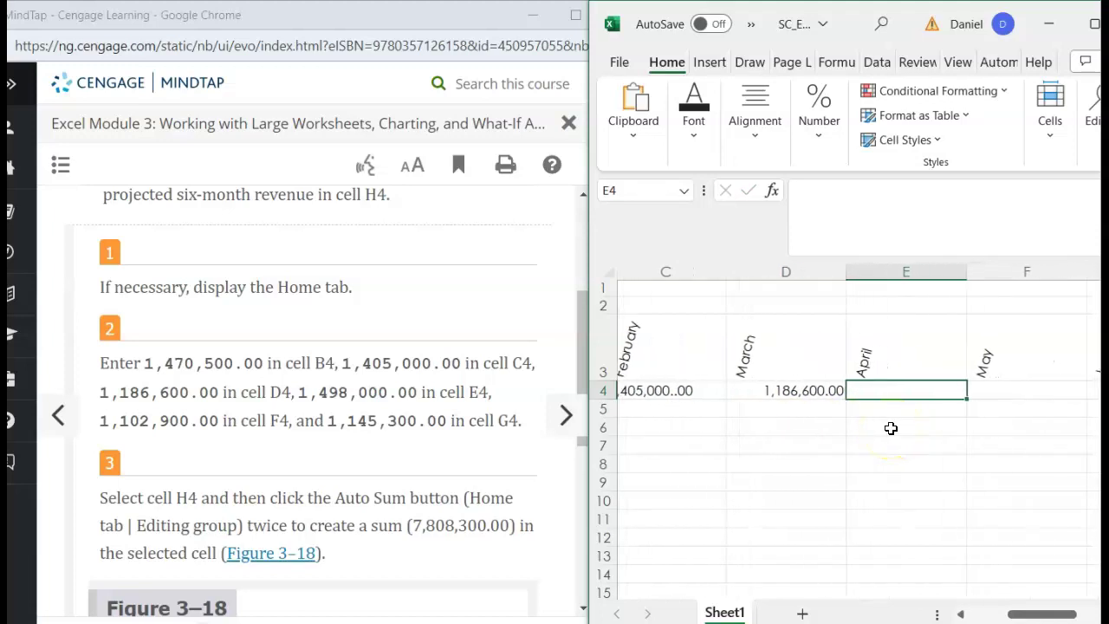
left_click(887, 392)
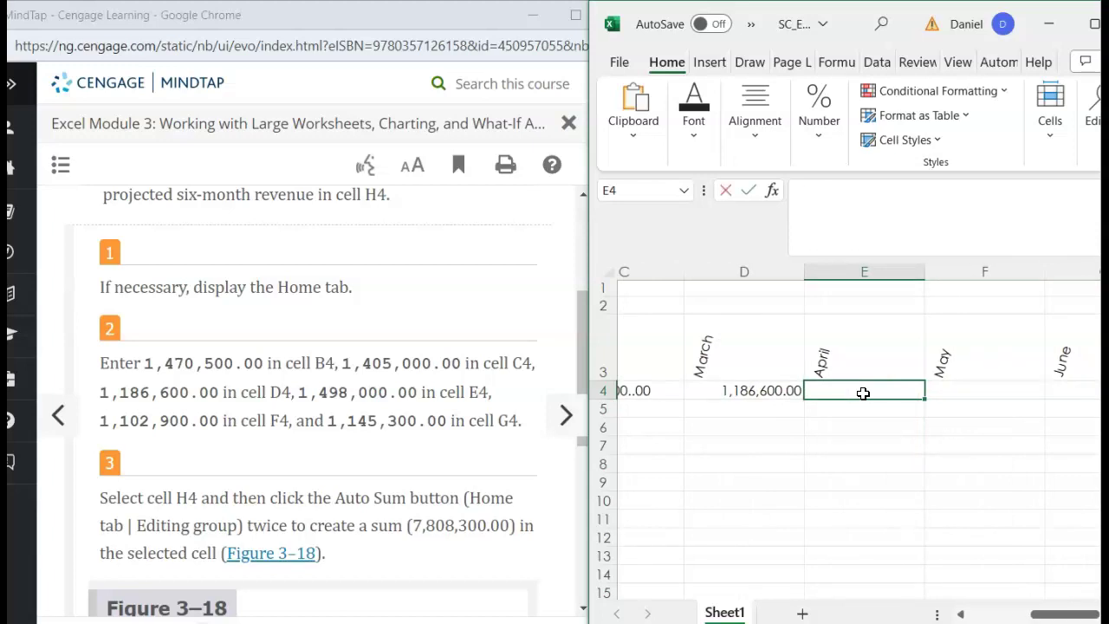
type("1,498")
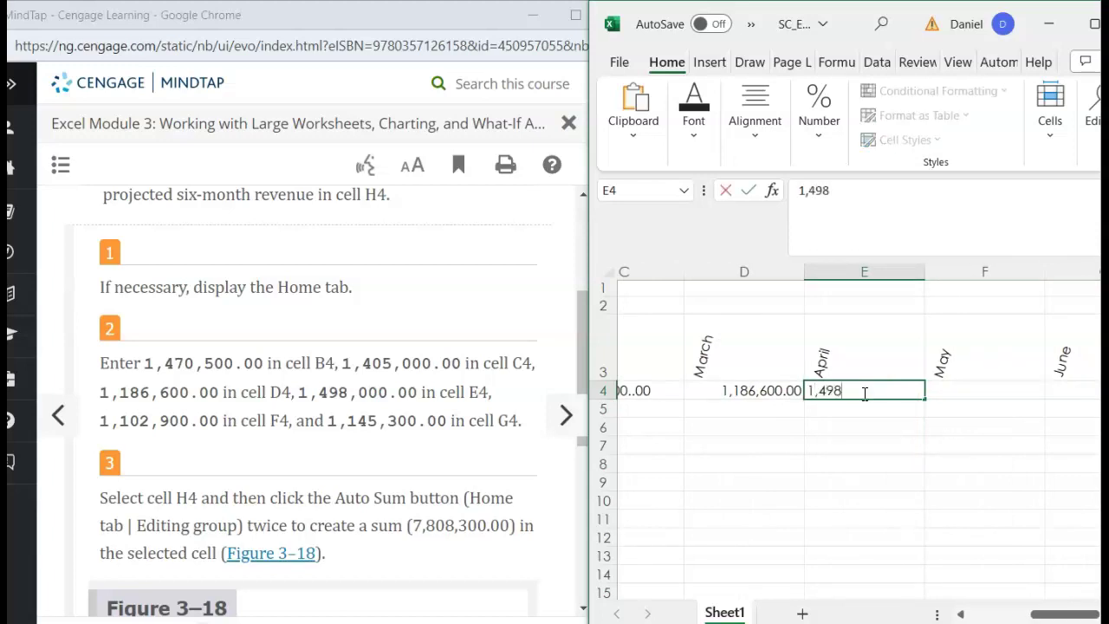
type(",000.00")
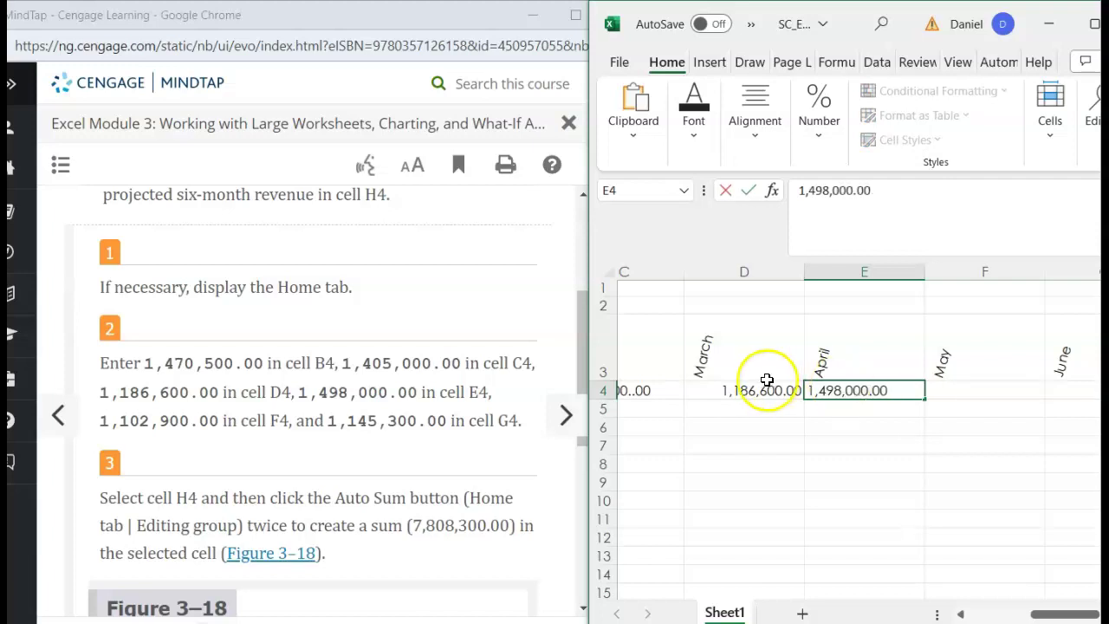
left_click(960, 394)
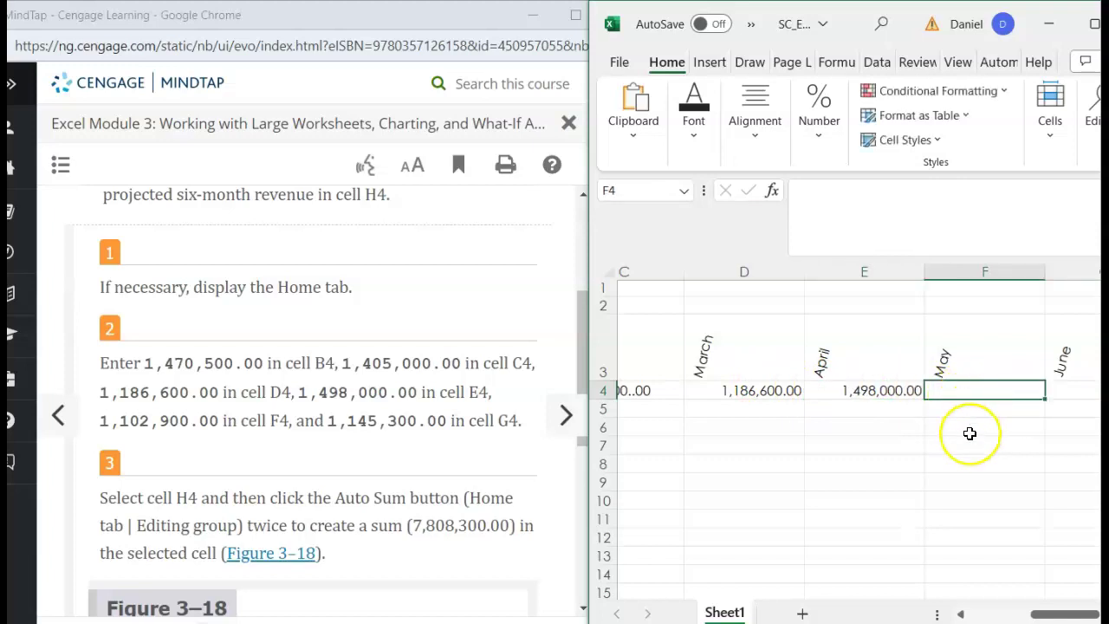
- Enter 1,102,900.00 as the May revenue in cell F4
scroll(967, 431, "right", 2)
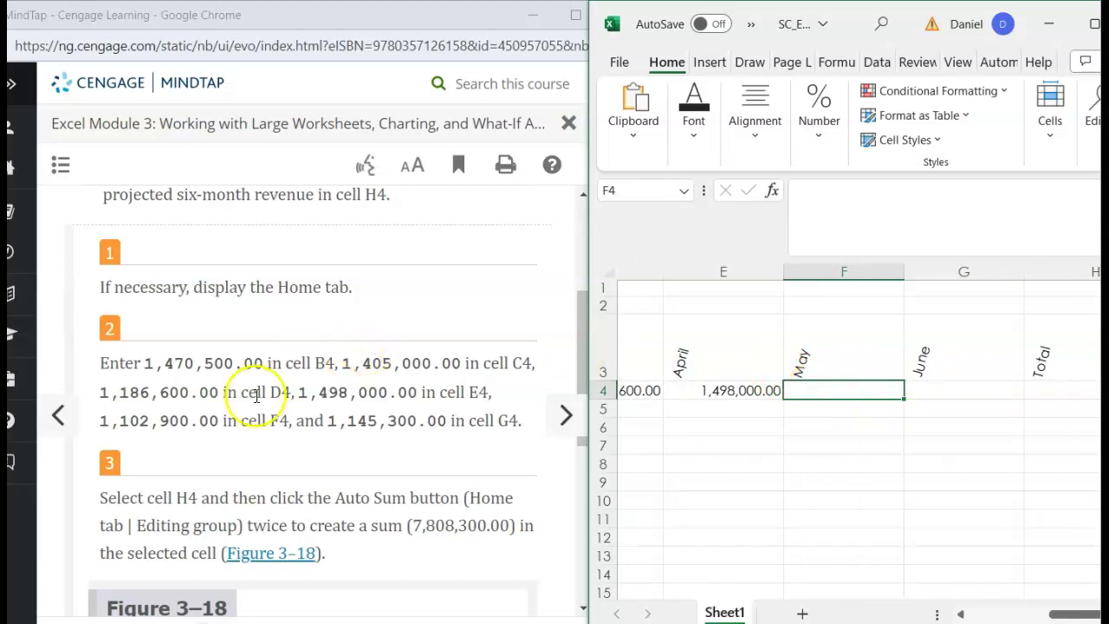
type("1,")
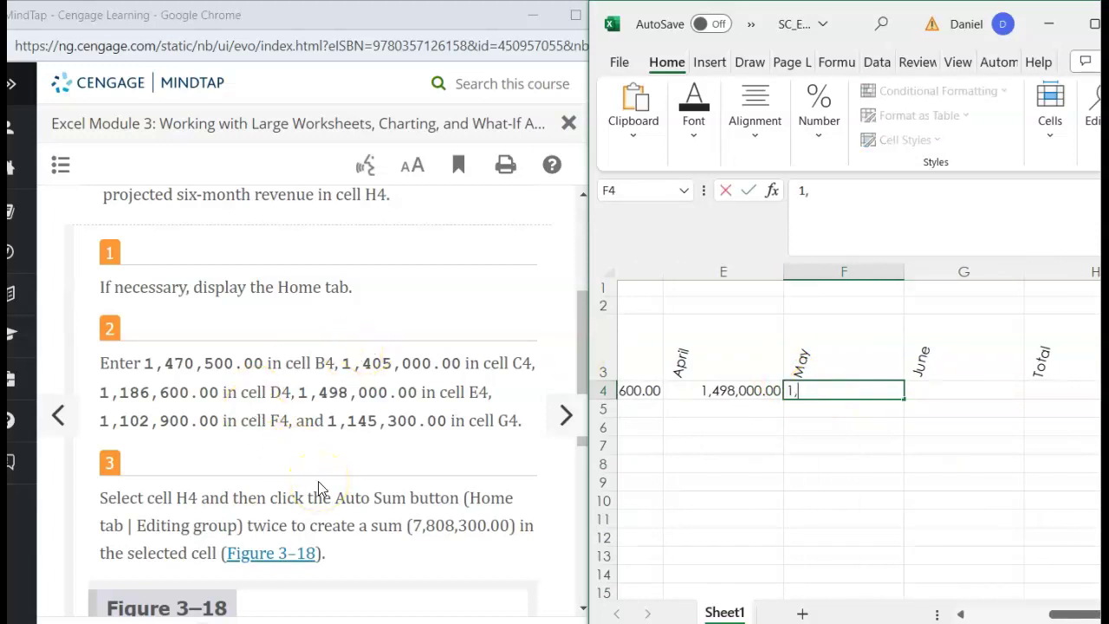
type("102,900.00")
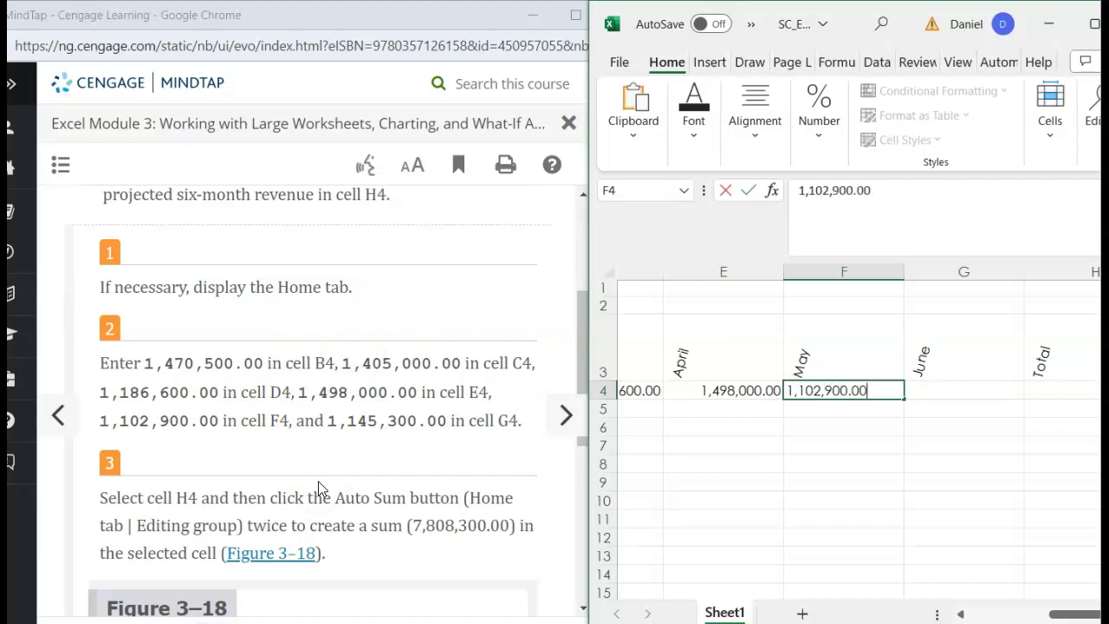
key("Tab")
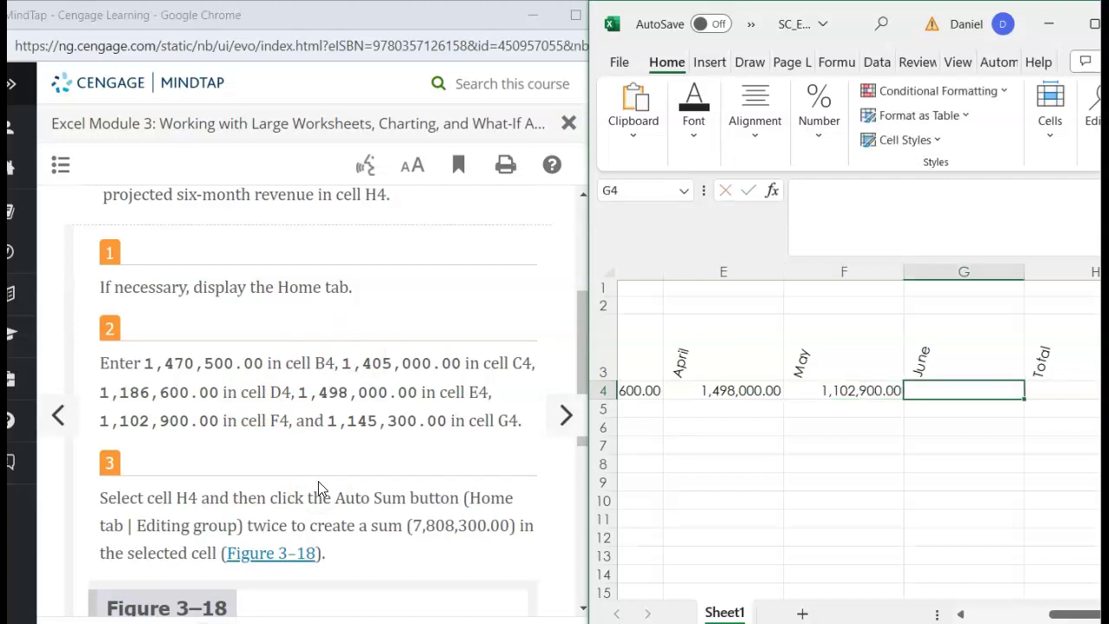
- Enter 1,145.300.00 as the June revenue in cell G4
type("1,145.300.00")
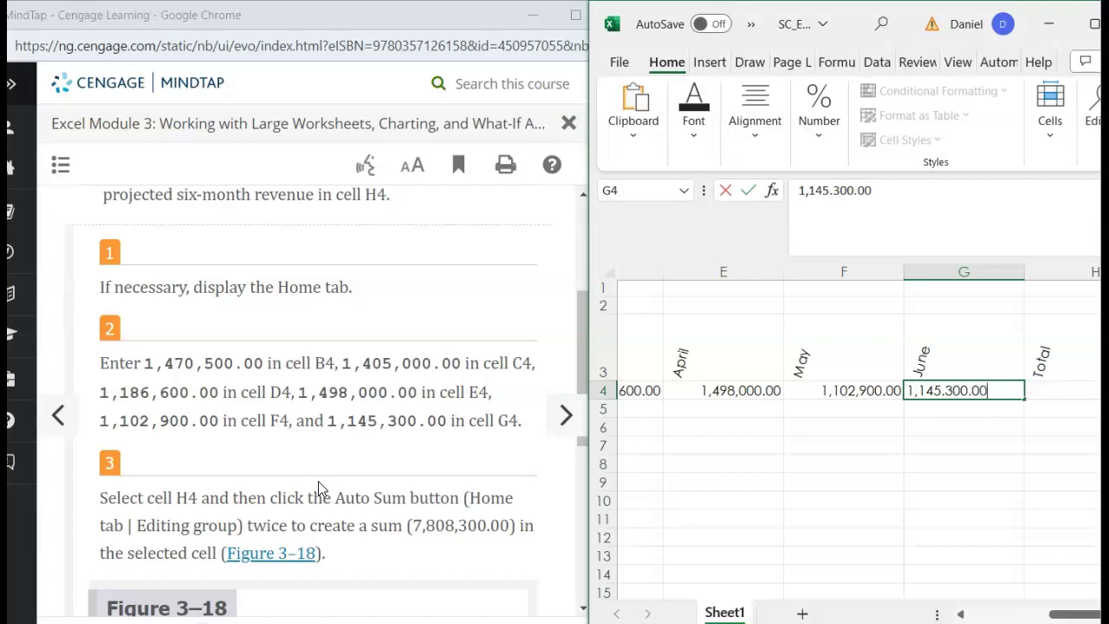
scroll(492, 504, "down", 2)
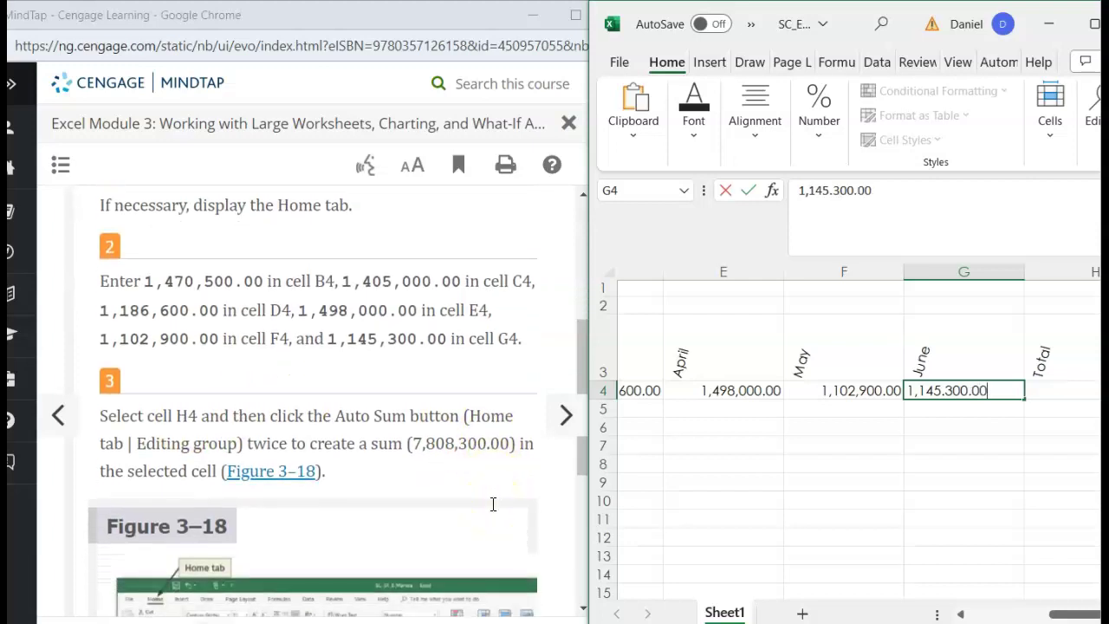
scroll(772, 502, "right", 1)
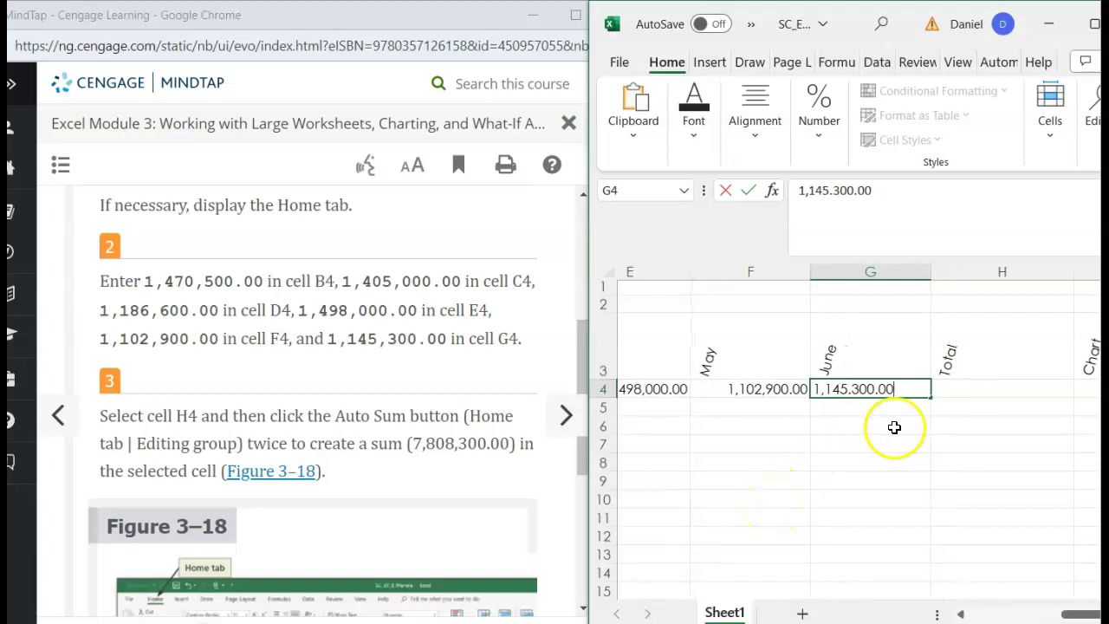
left_click(956, 388)
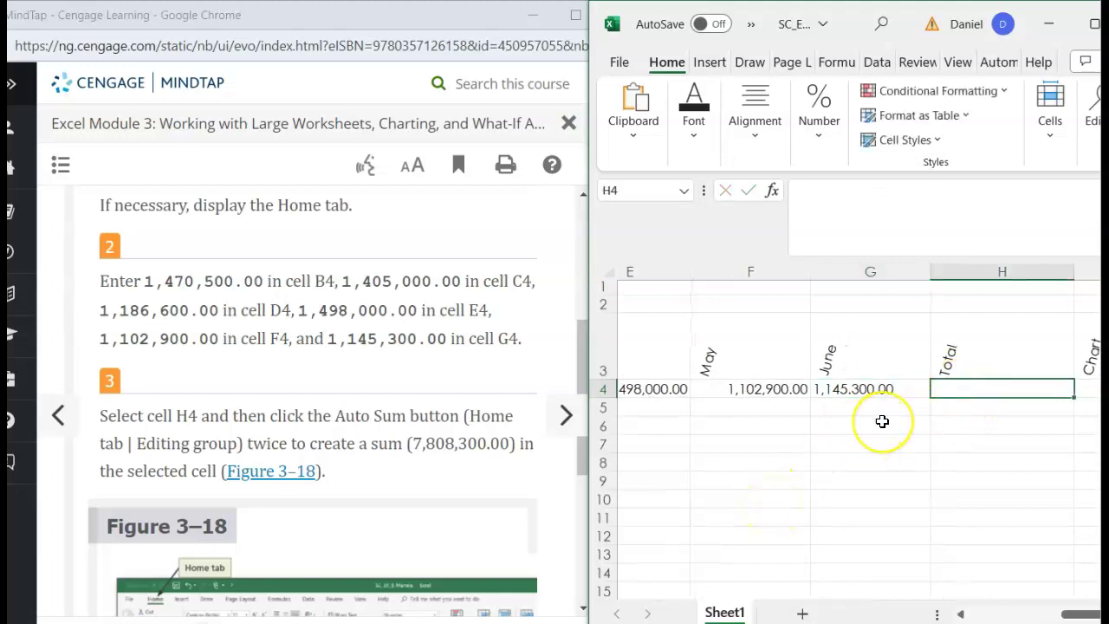
- Use AutoSum to total the monthly revenues in cell H4
scroll(882, 421, "right", 1)
scroll(882, 421, "right", 1)
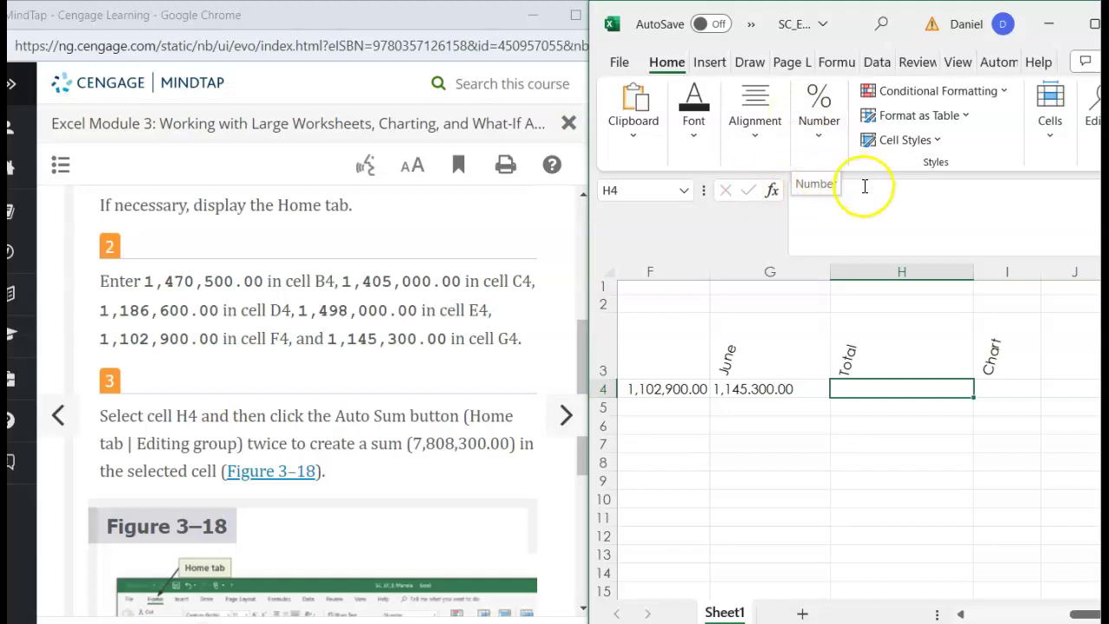
left_click(1092, 145)
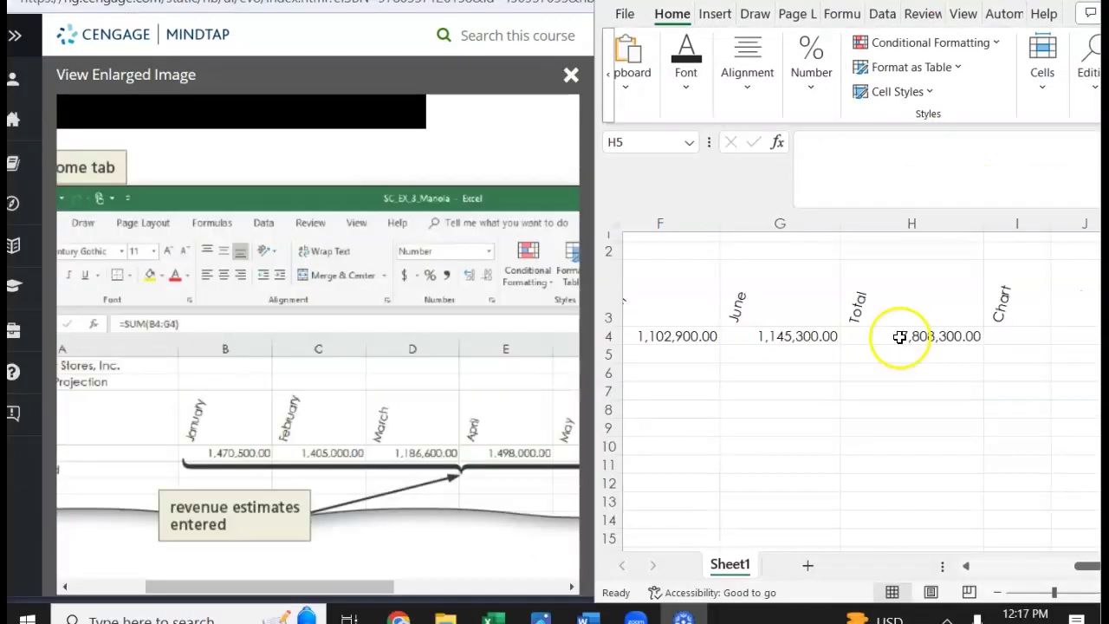
- Clear the revenue total from cell H4 and keep that cell selected
left_click(901, 336)
double_click(901, 337)
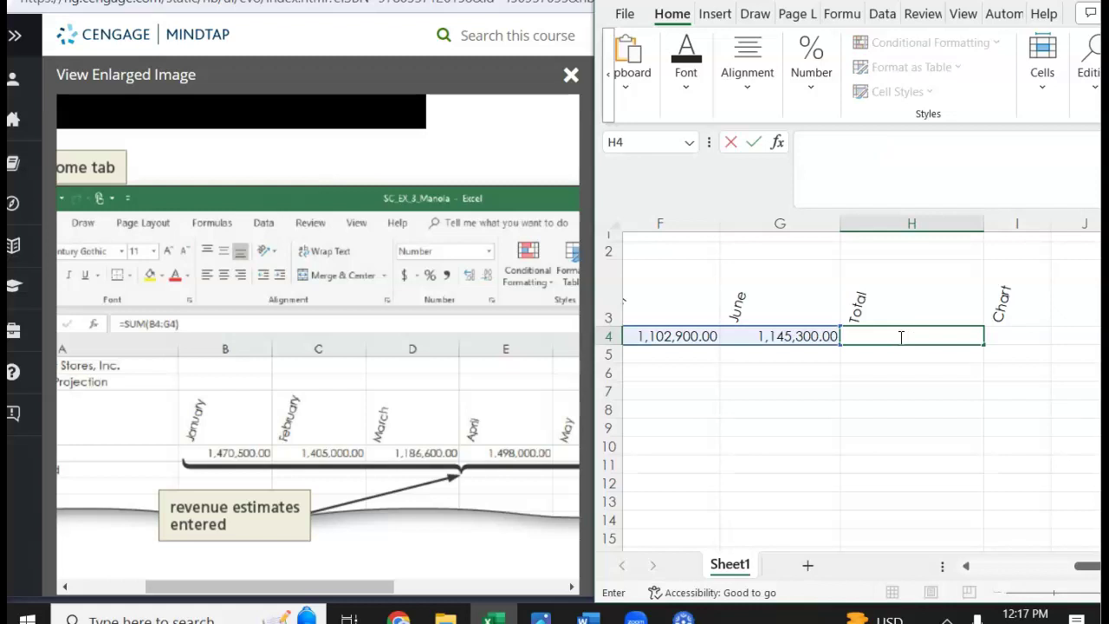
left_click(900, 352)
left_click(893, 336)
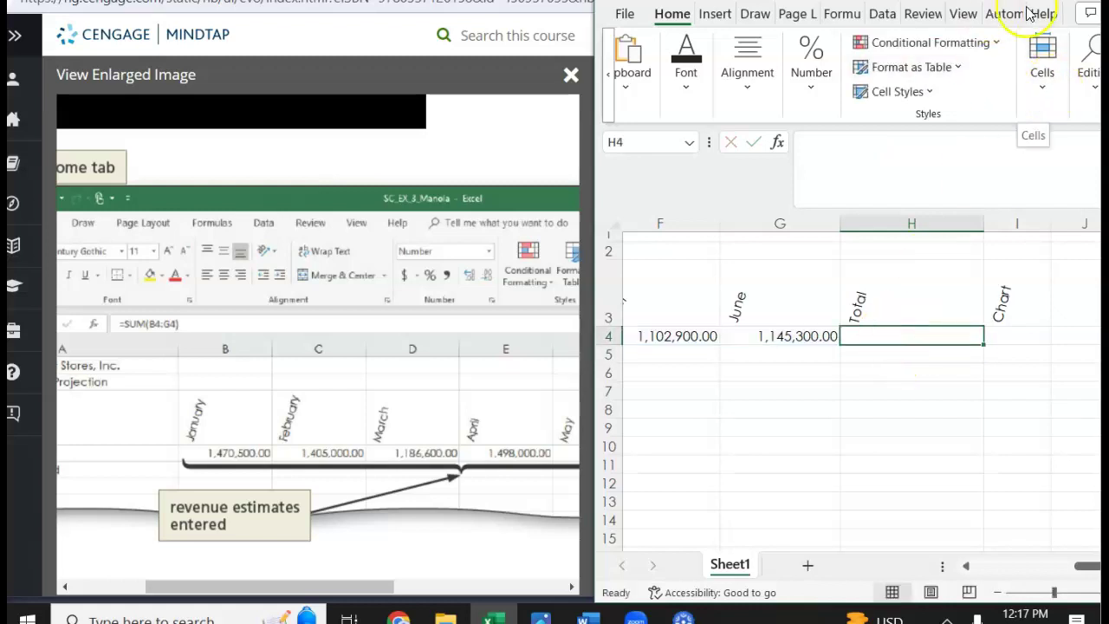
- Maximize the workbook window and total the monthly revenues B4:G4 in cell H4 with AutoSum
key("super+Left")
key("super+Up")
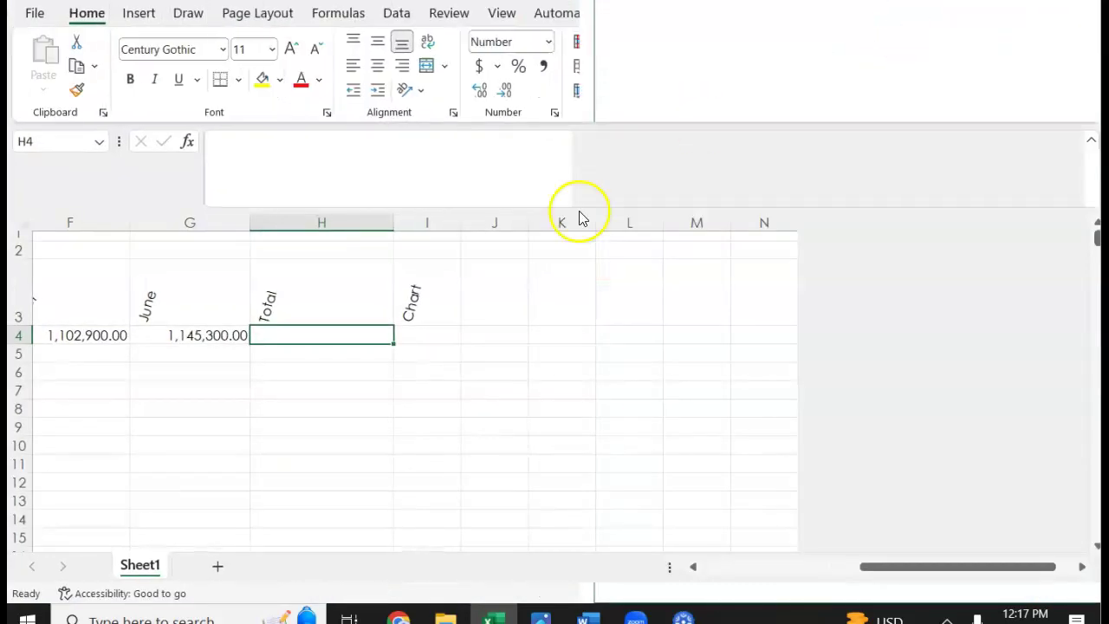
scroll(369, 387, "right", 2)
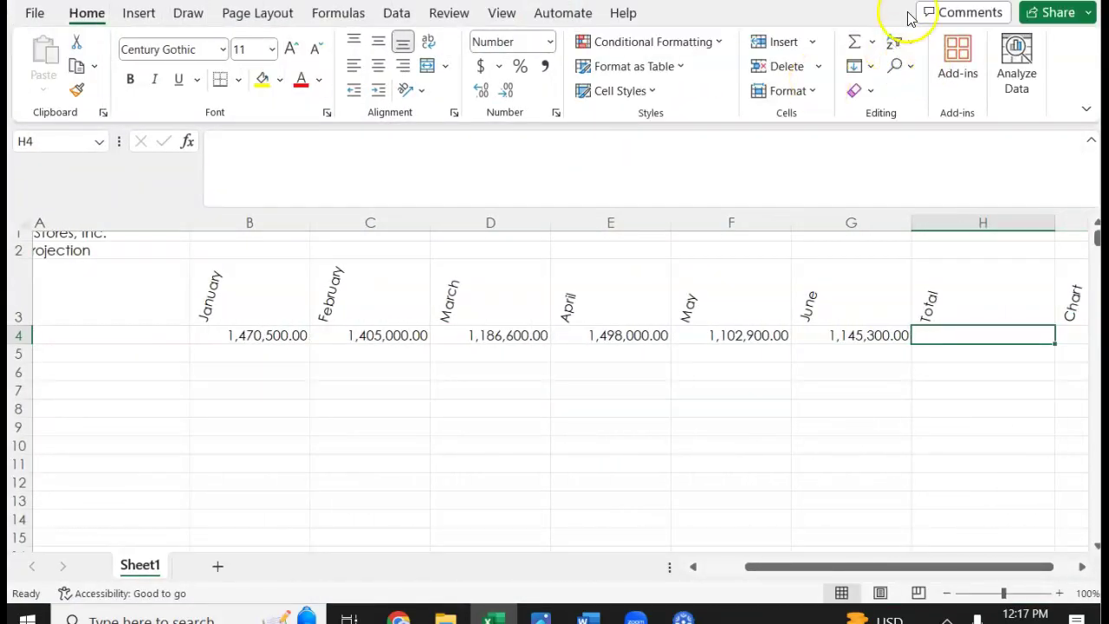
left_click(854, 44)
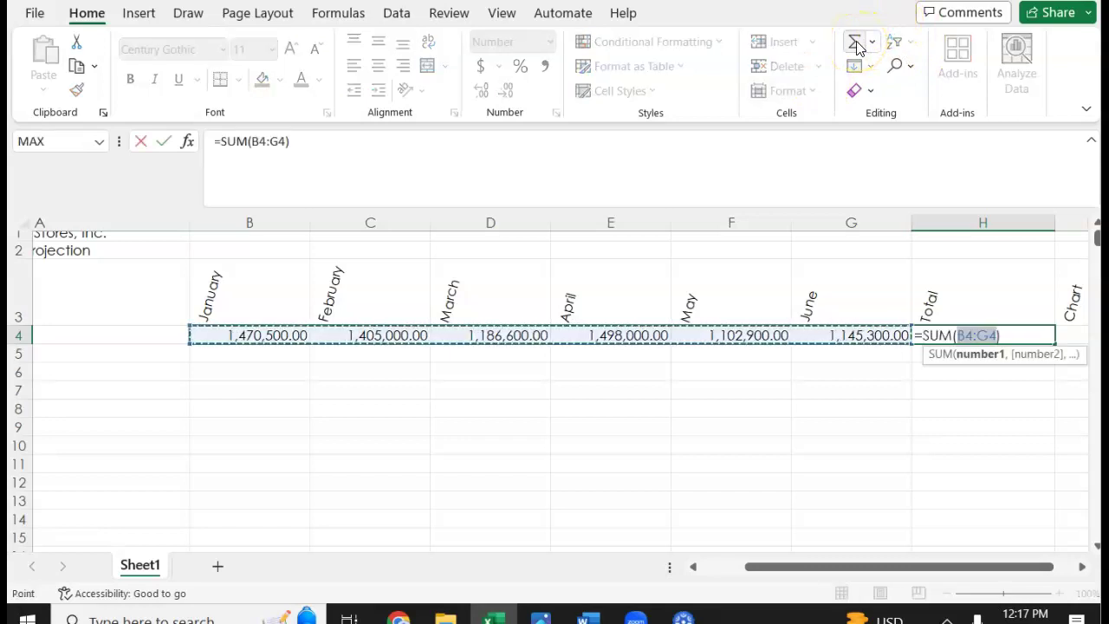
left_click(854, 43)
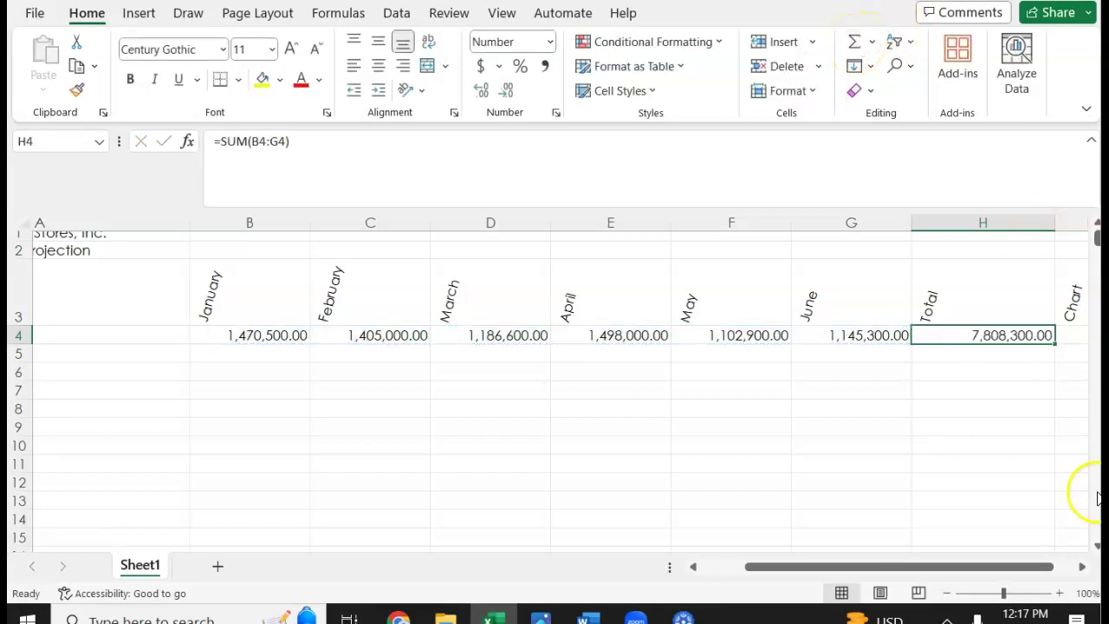
- Switch to the MindTap window, examine the Total column in the enlarged Figure 3–18, and close the image
left_click(399, 618)
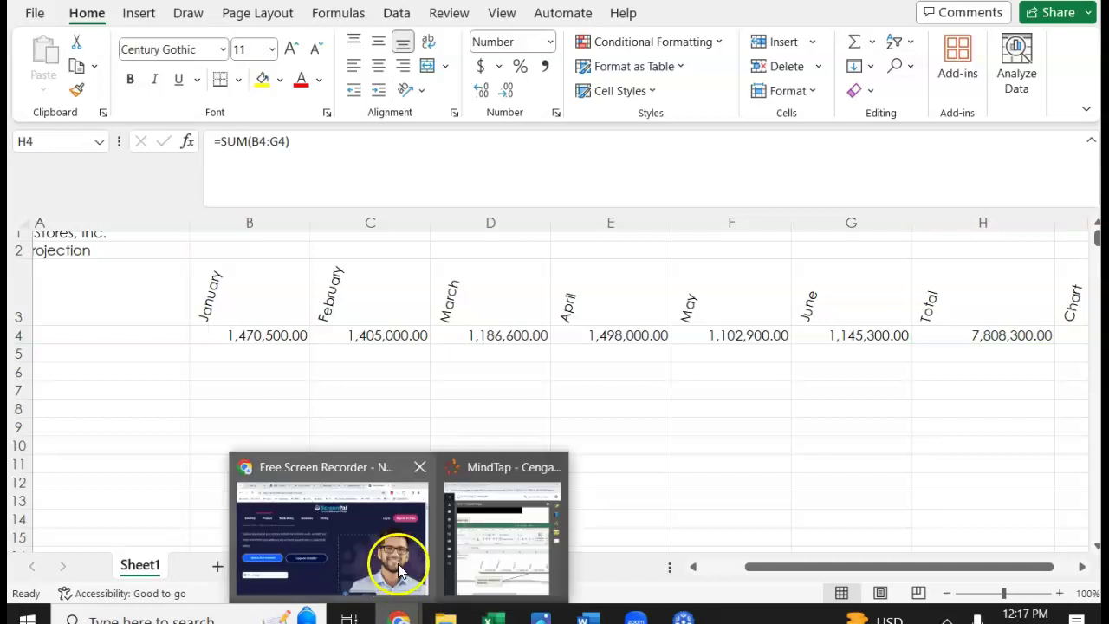
left_click(554, 520)
scroll(480, 462, "right", 5)
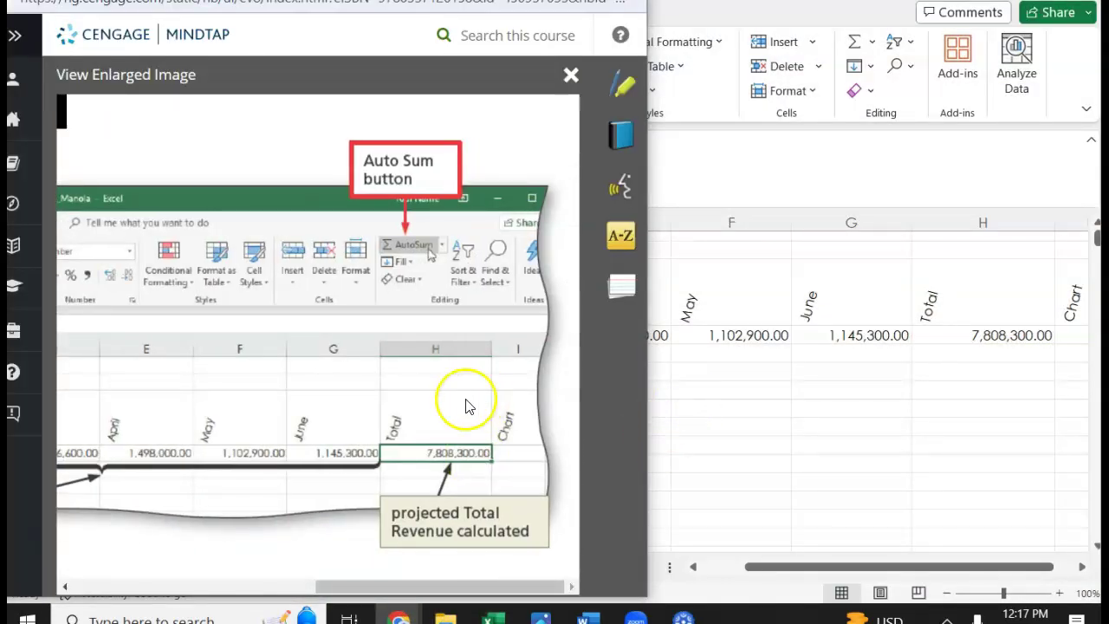
left_click(568, 78)
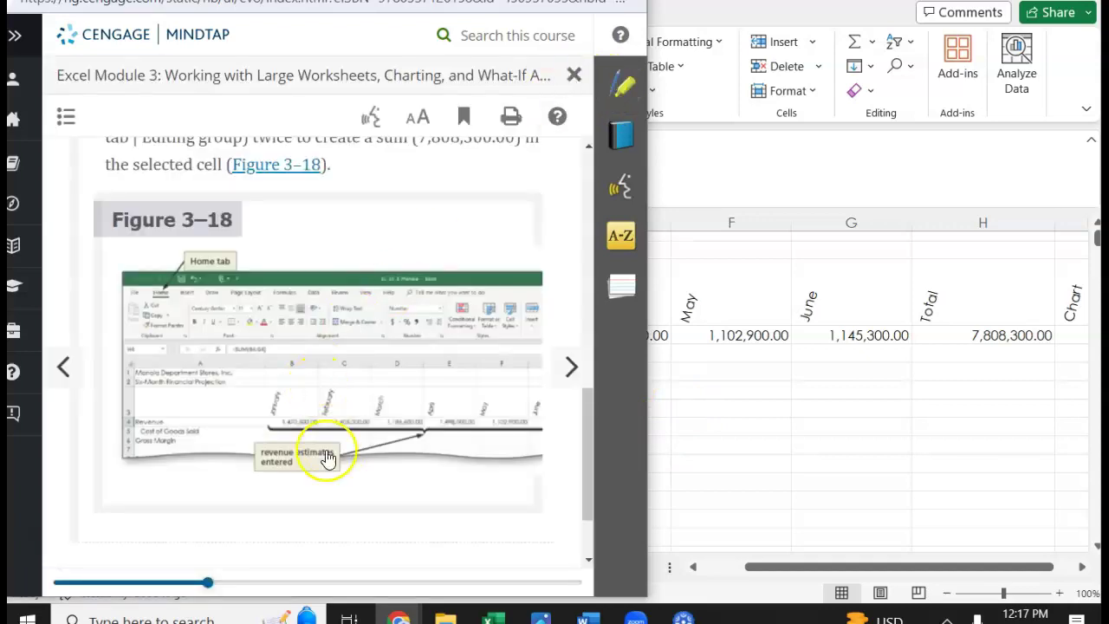
- Advance the e-book to section EX 3-4g, To Enter and Format the System Date, and read step 1
scroll(327, 453, "down", 2)
scroll(327, 457, "up", 5)
scroll(326, 456, "down", 3)
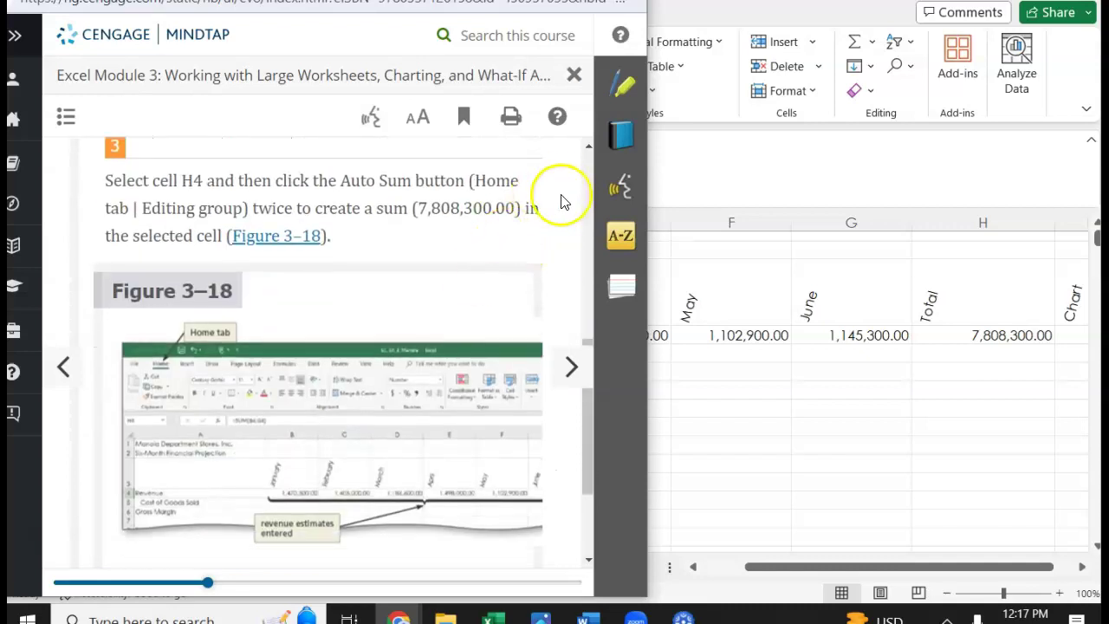
left_click(569, 360)
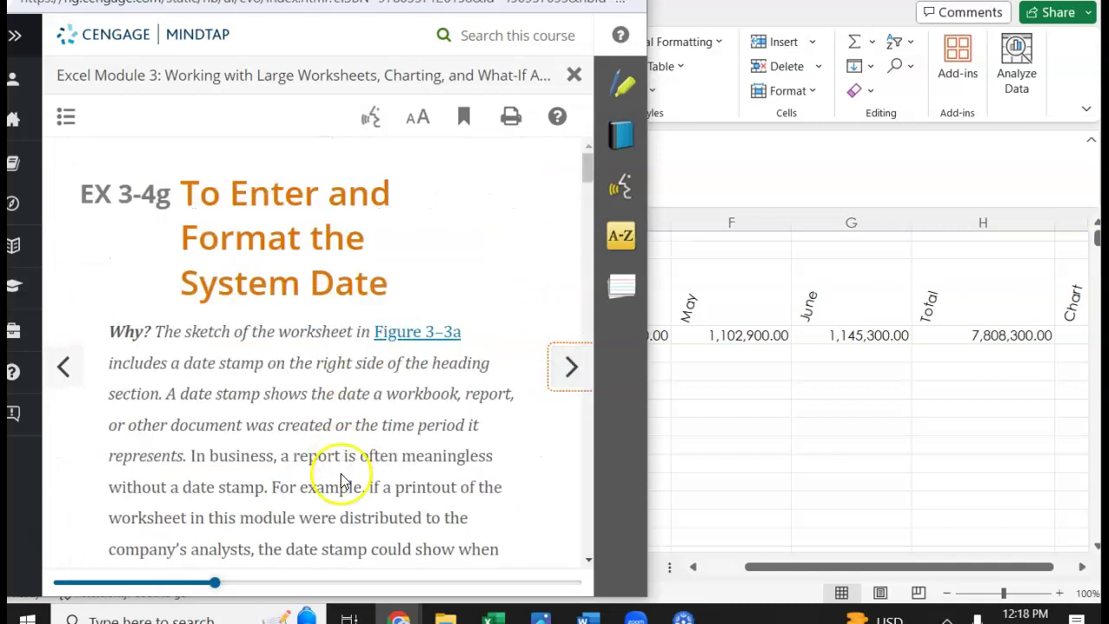
scroll(342, 480, "down", 8)
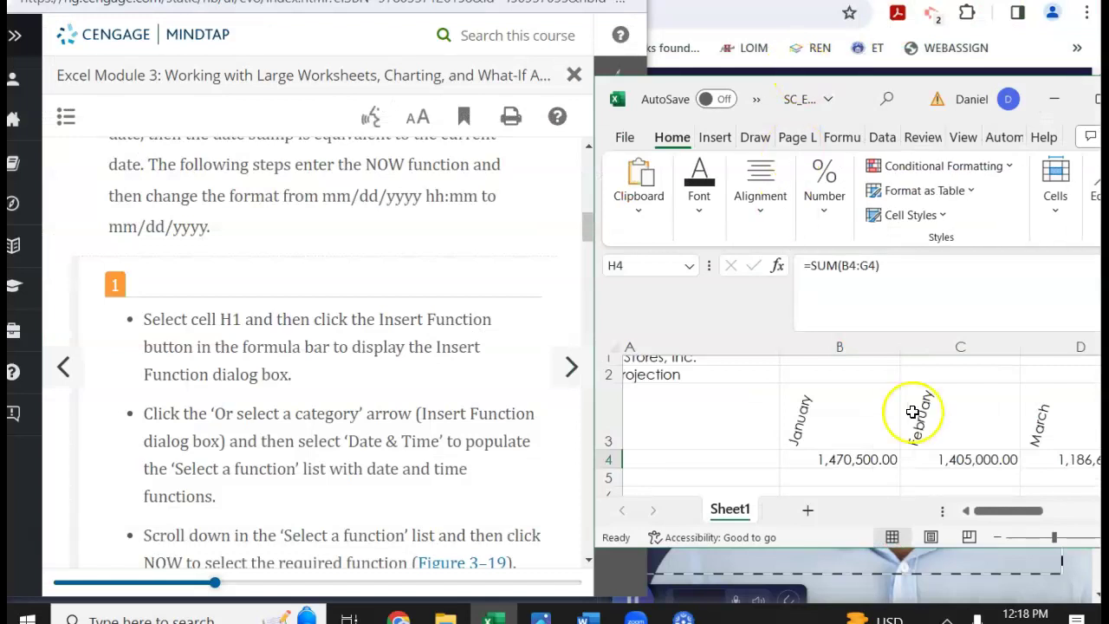
- Select cell H1 in the Excel workbook and start Insert Function with the Date & Time category
scroll(873, 414, "right", 2)
scroll(873, 414, "right", 4)
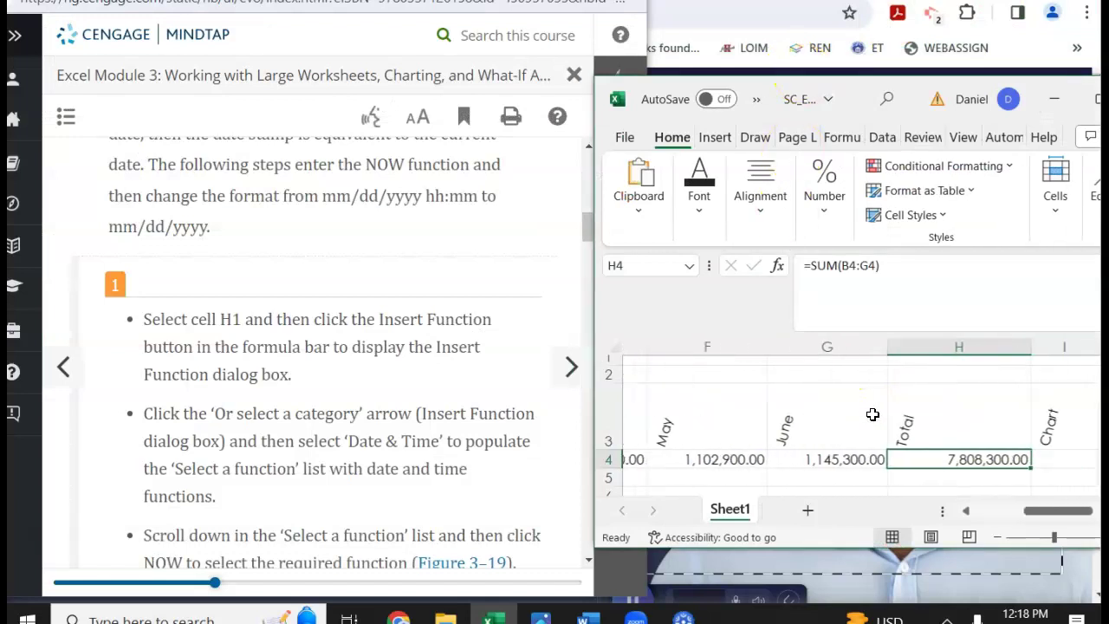
scroll(872, 414, "up", 1)
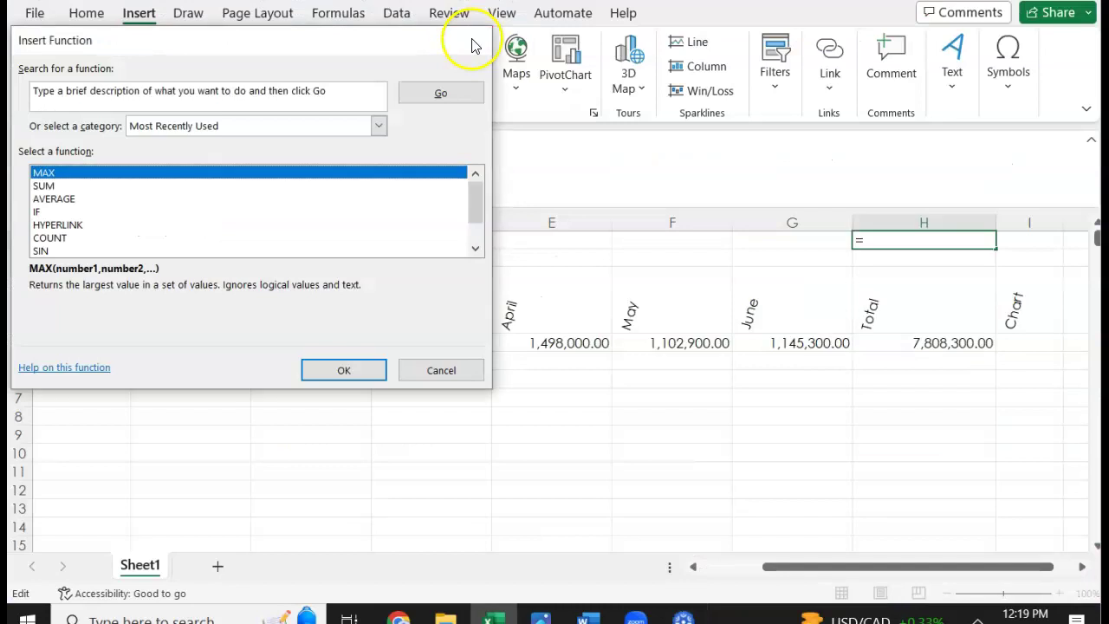
key("Escape")
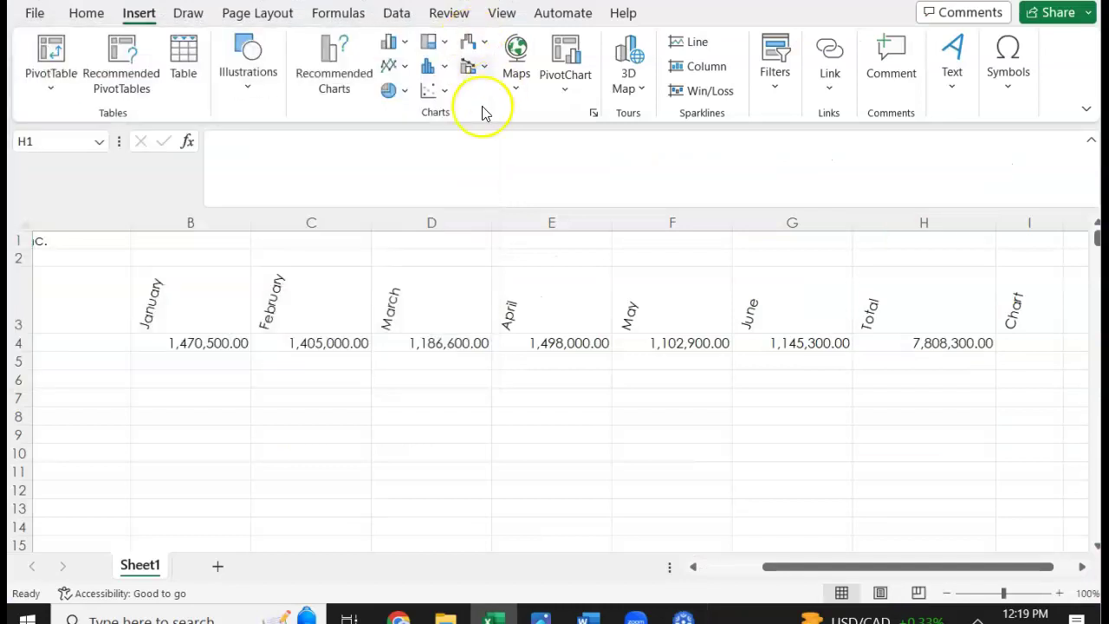
left_click(914, 238)
scroll(914, 237, "left", 1)
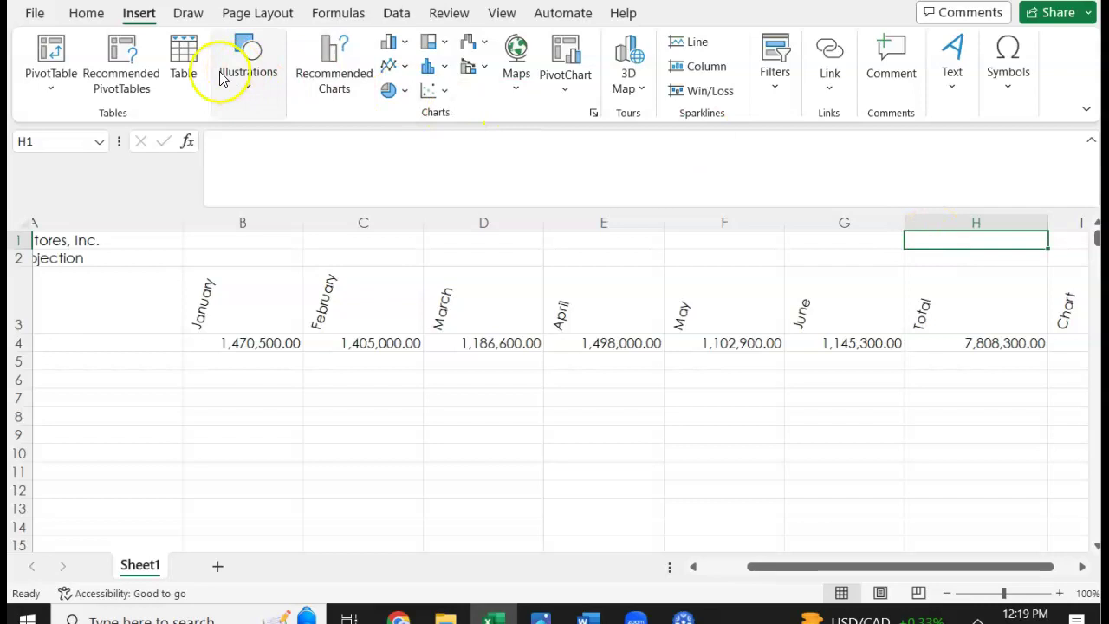
left_click(182, 146)
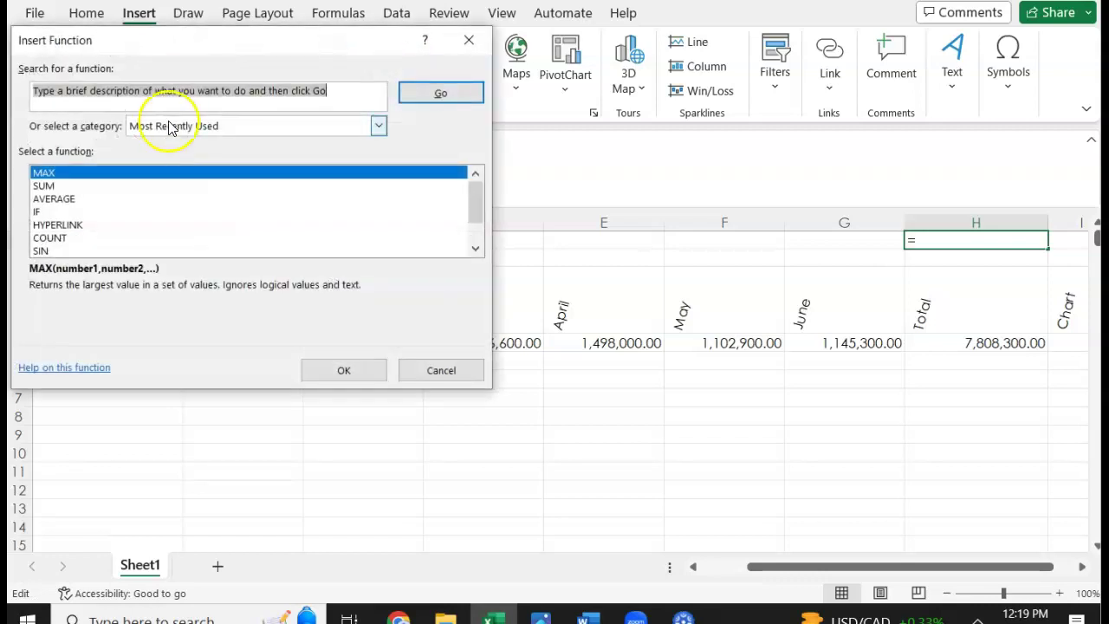
left_click(267, 130)
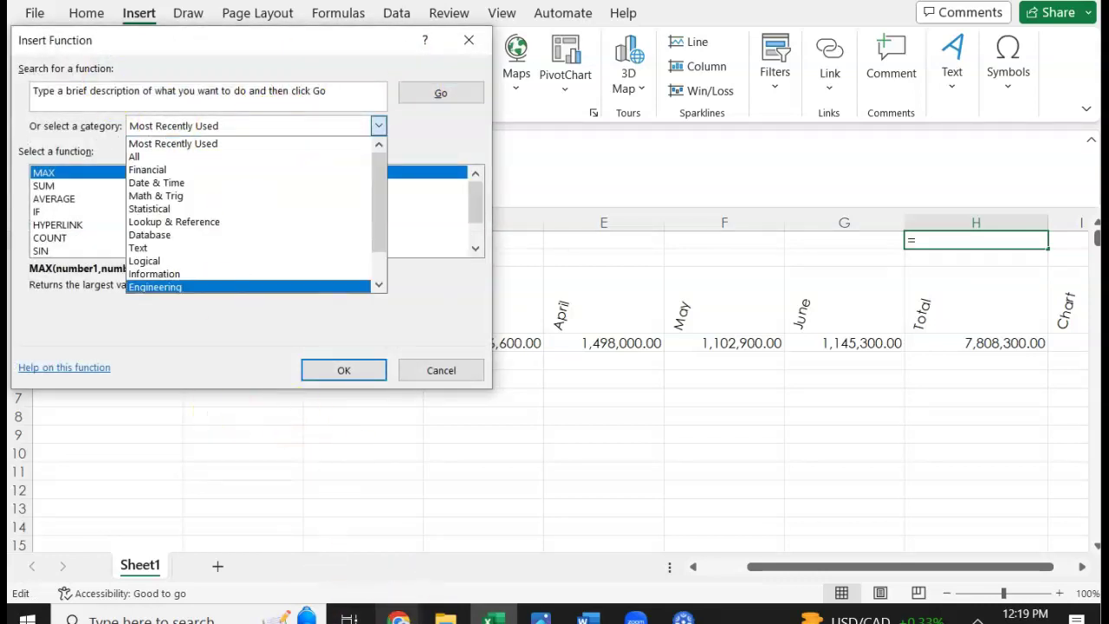
left_click(225, 183)
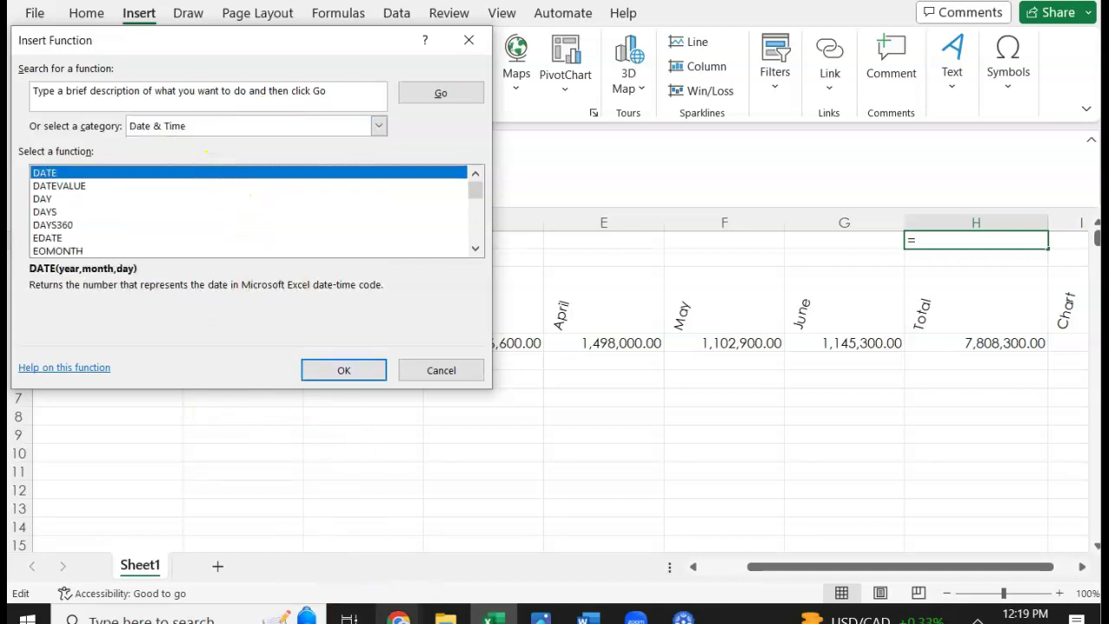
- Switch to the MindTap window and read the NOW function instructions of steps 1 and 2 with Figure 3–19
mouse_move(398, 618)
left_click(506, 520)
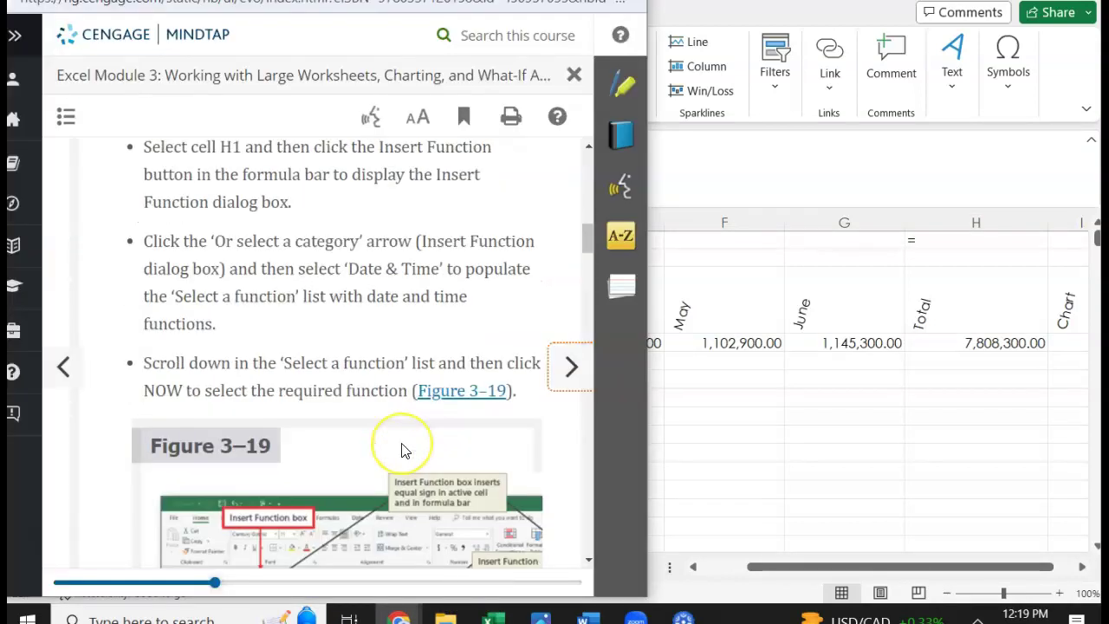
scroll(401, 450, "down", 1)
scroll(401, 450, "down", 3)
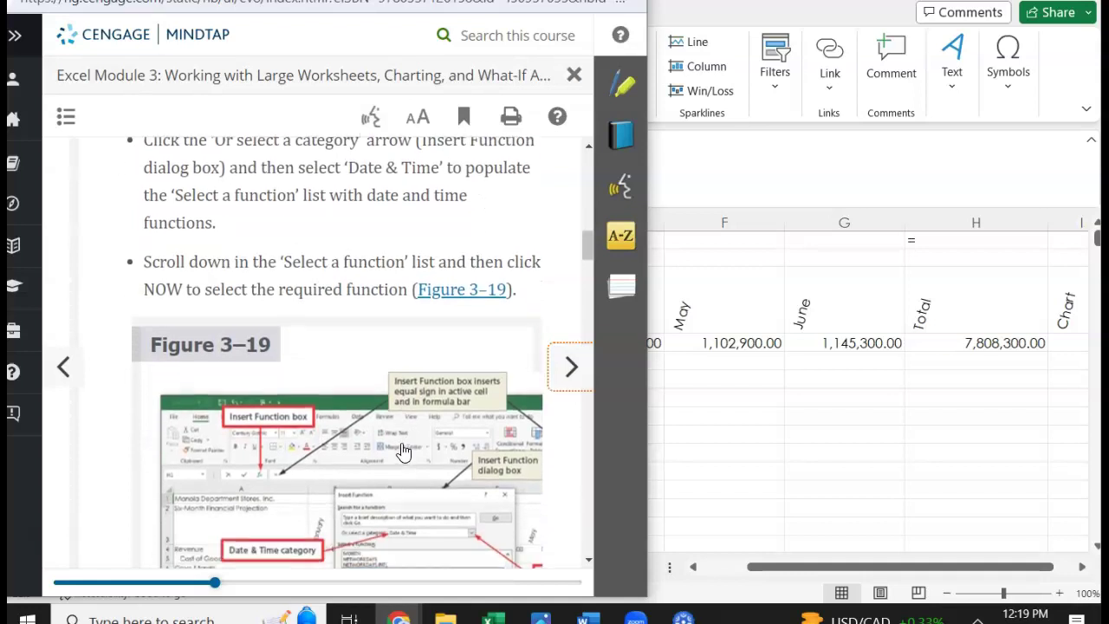
scroll(402, 450, "down", 3)
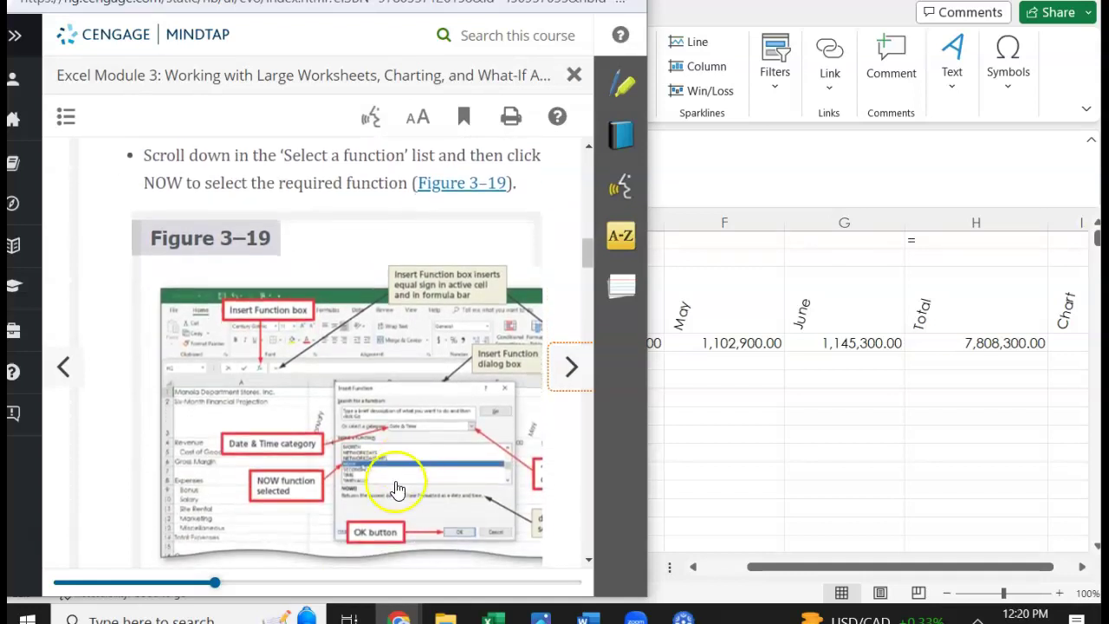
scroll(370, 461, "down", 1)
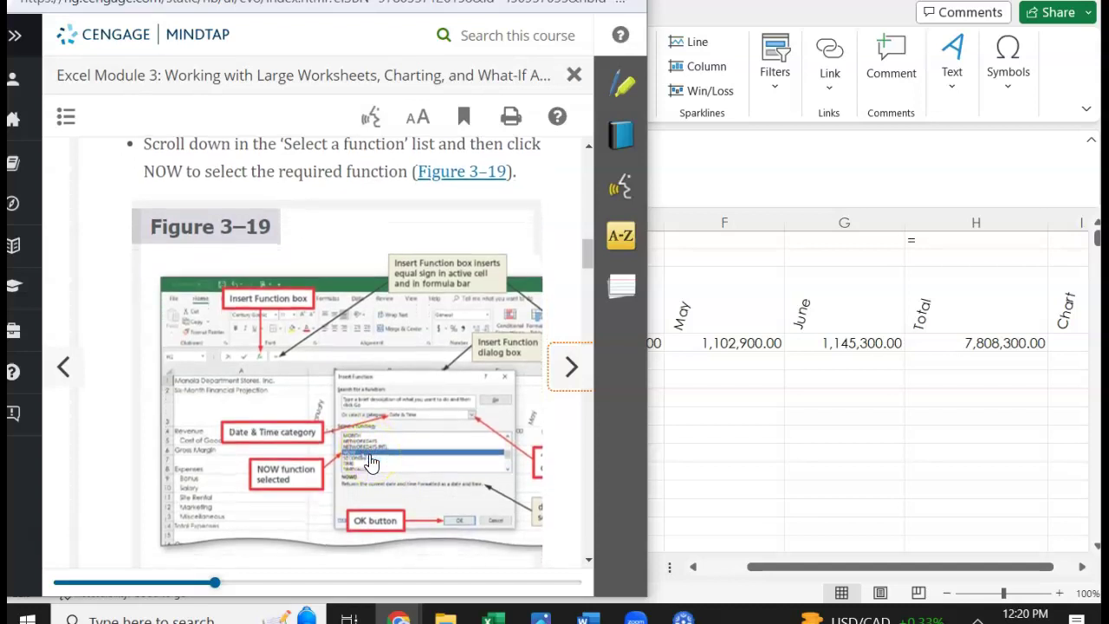
scroll(370, 462, "down", 2)
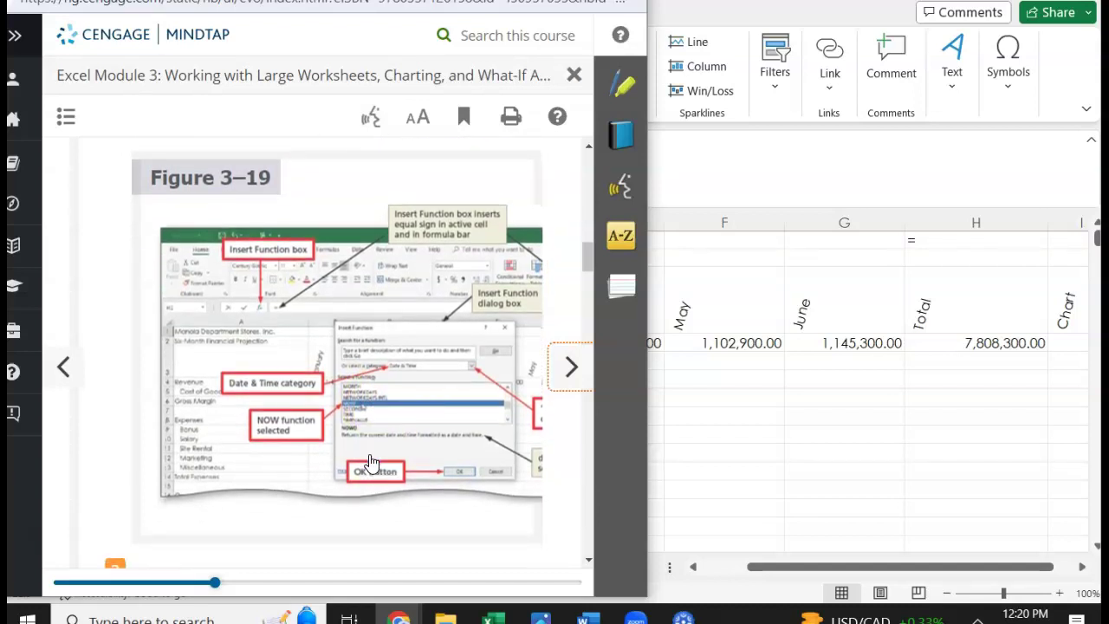
scroll(370, 462, "down", 3)
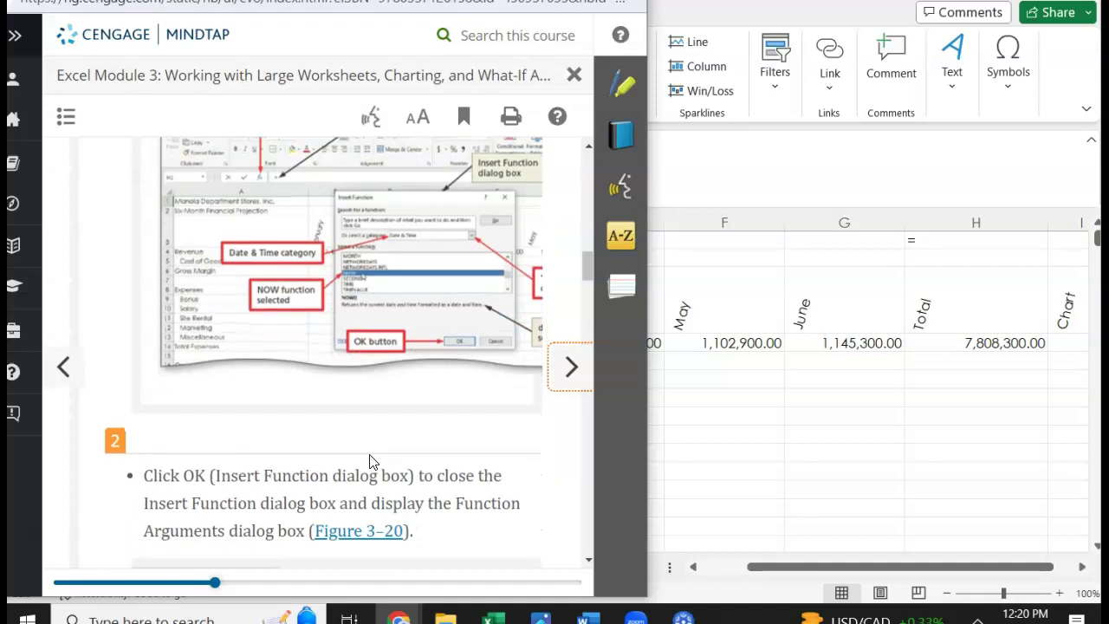
scroll(370, 462, "down", 5)
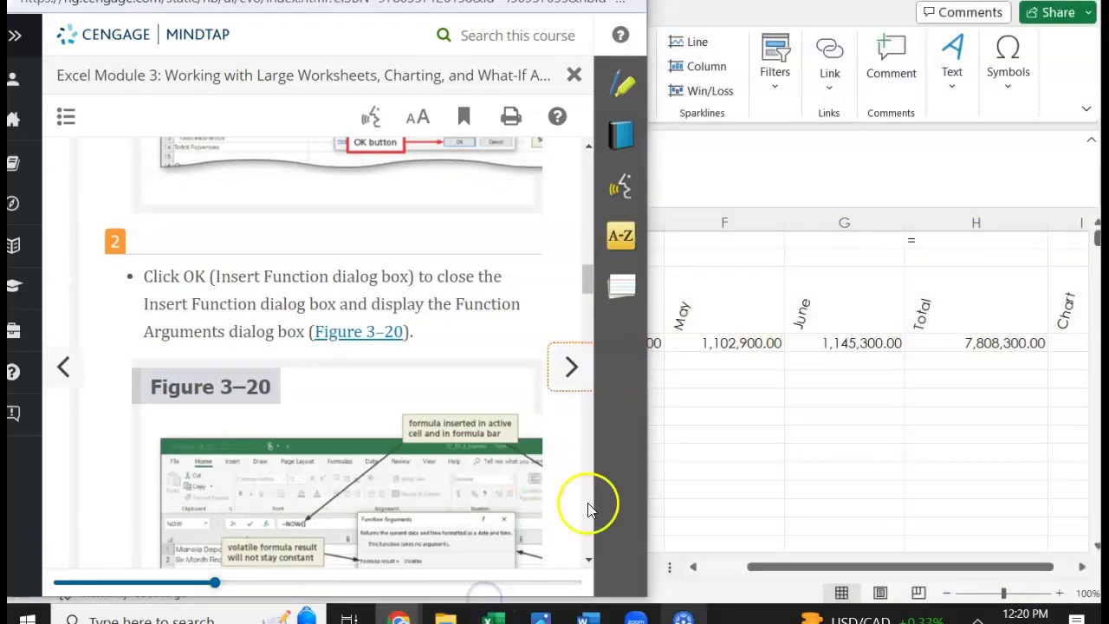
- Return to the Excel workbook and insert the NOW function into cell H1 from the Date & Time functions
left_click(517, 612)
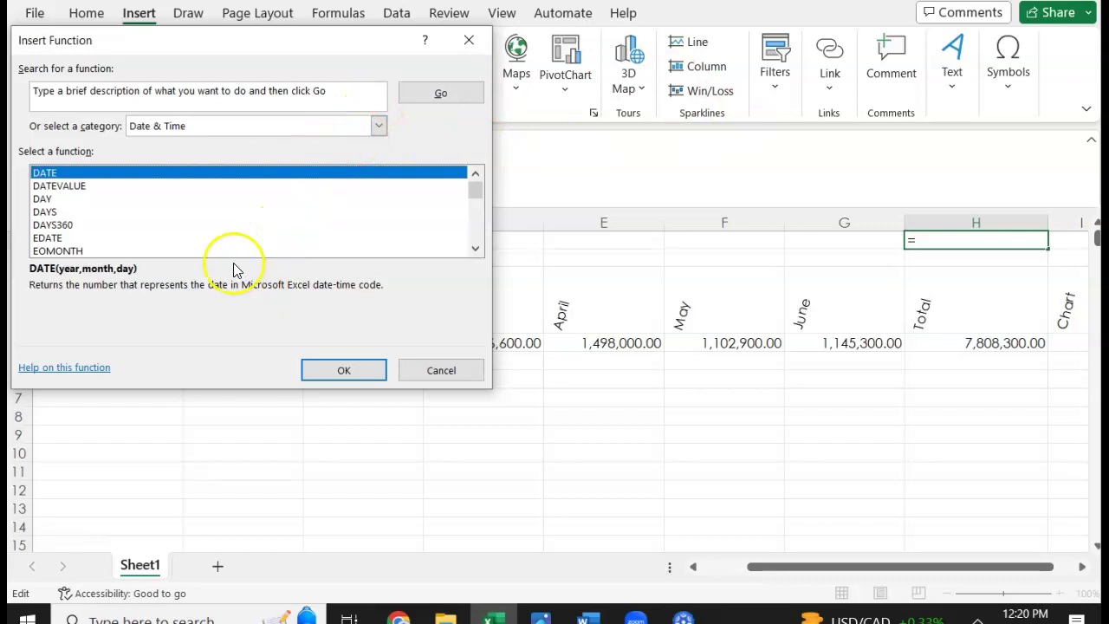
left_click(83, 225)
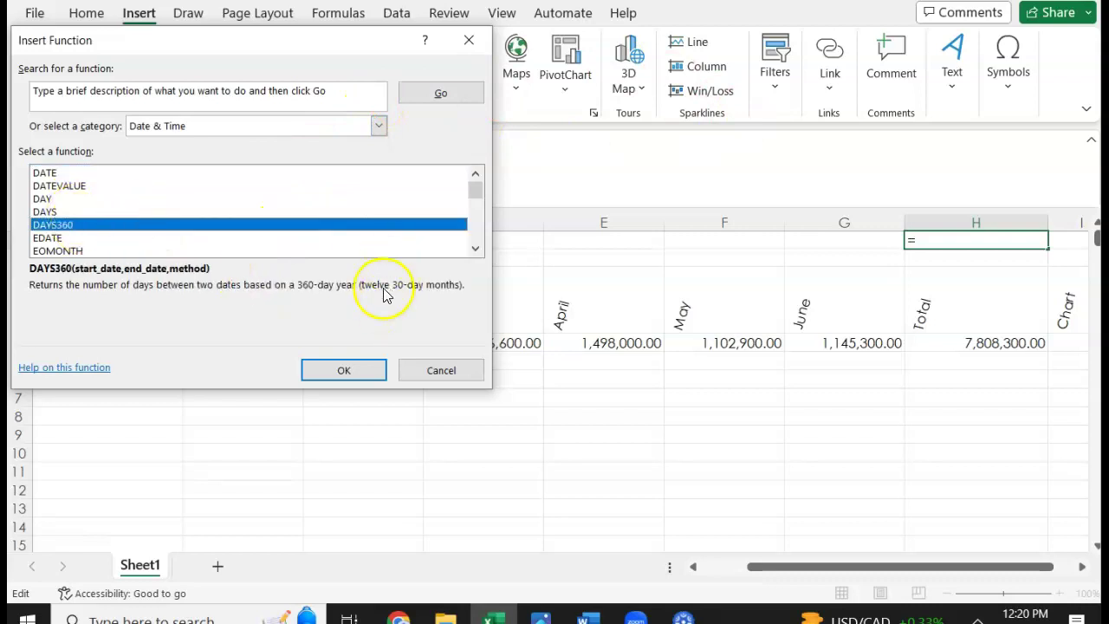
left_click(476, 248)
left_click(475, 249)
left_click(475, 248)
left_click(476, 248)
left_click(476, 248)
left_click(476, 249)
left_click(475, 249)
left_click(475, 249)
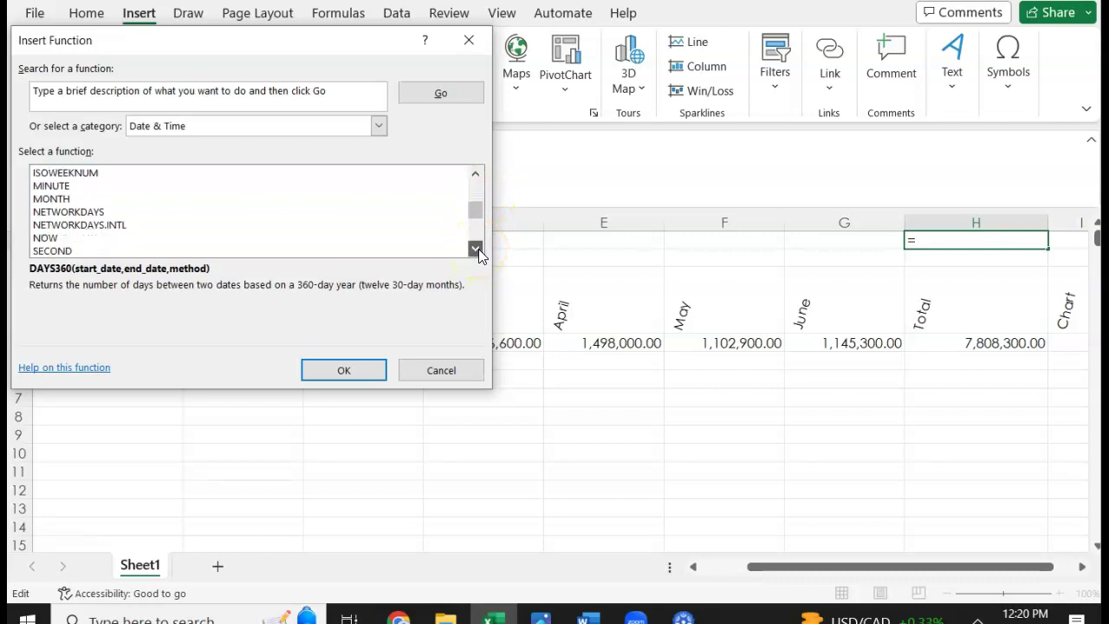
left_click(170, 239)
left_click(355, 378)
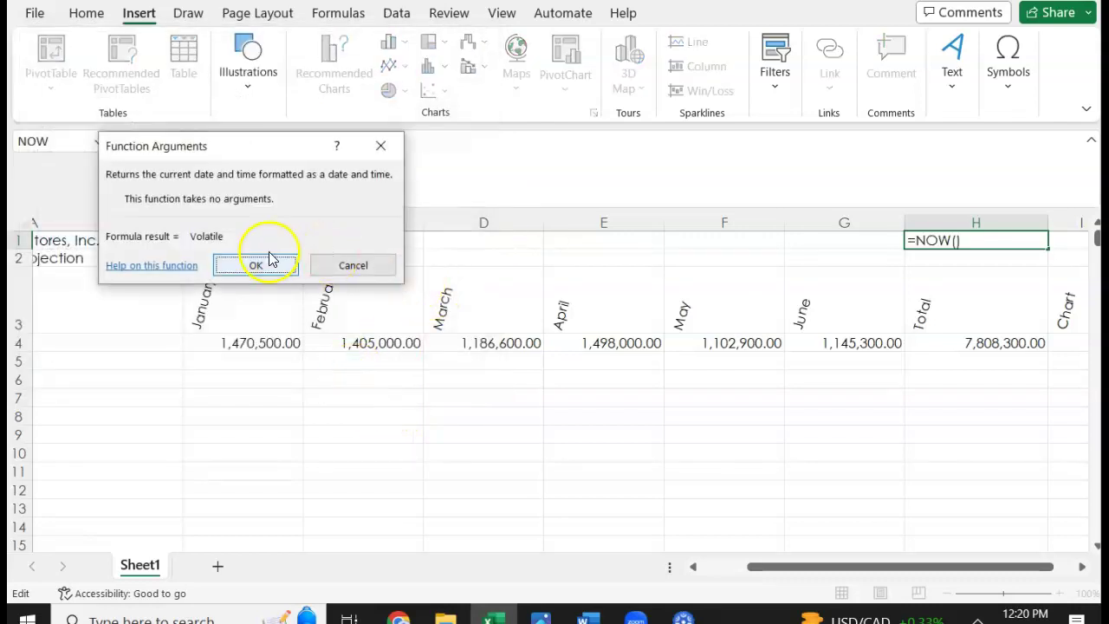
left_click(260, 265)
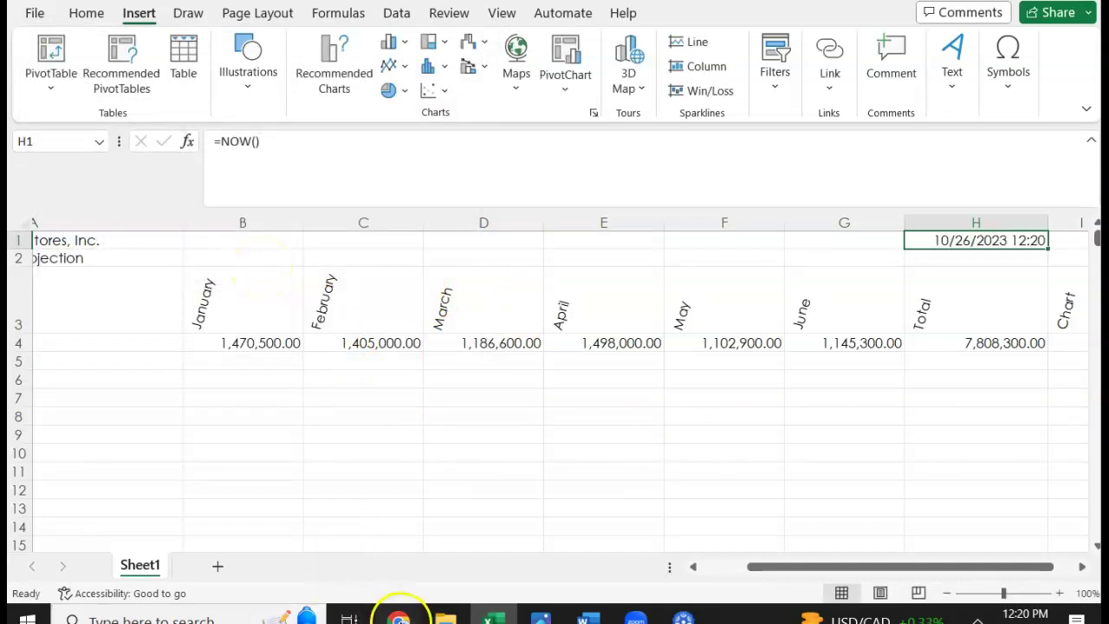
- Switch to the MindTap window and read from Figure 3–20 through the Format Cells instructions for cell H1 in step 3
left_click(397, 616)
left_click(508, 525)
scroll(376, 396, "down", 5)
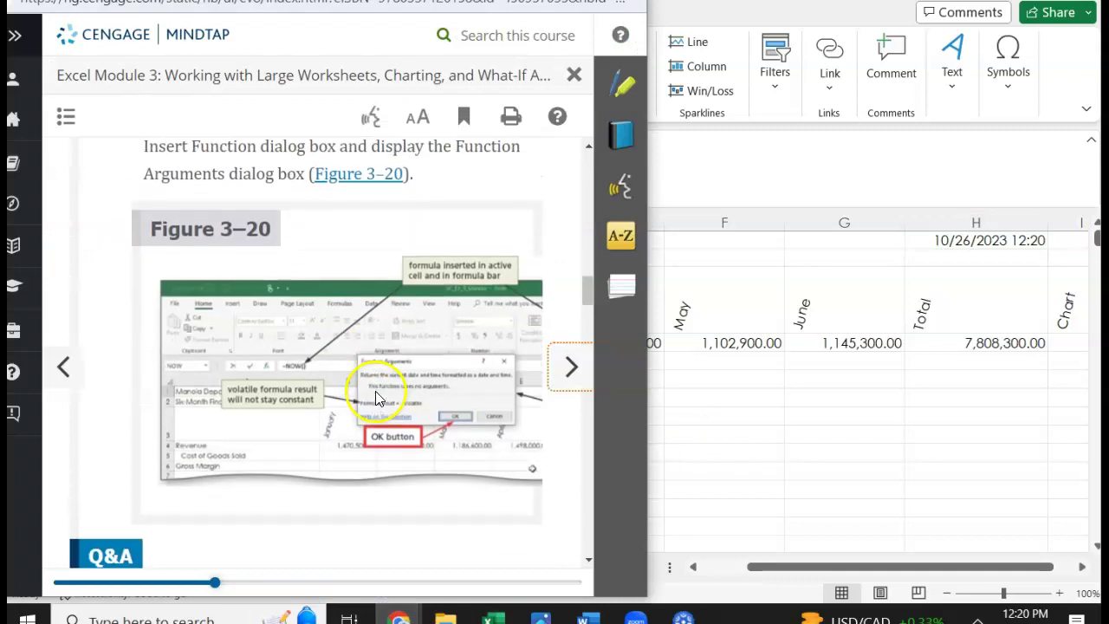
scroll(376, 395, "down", 3)
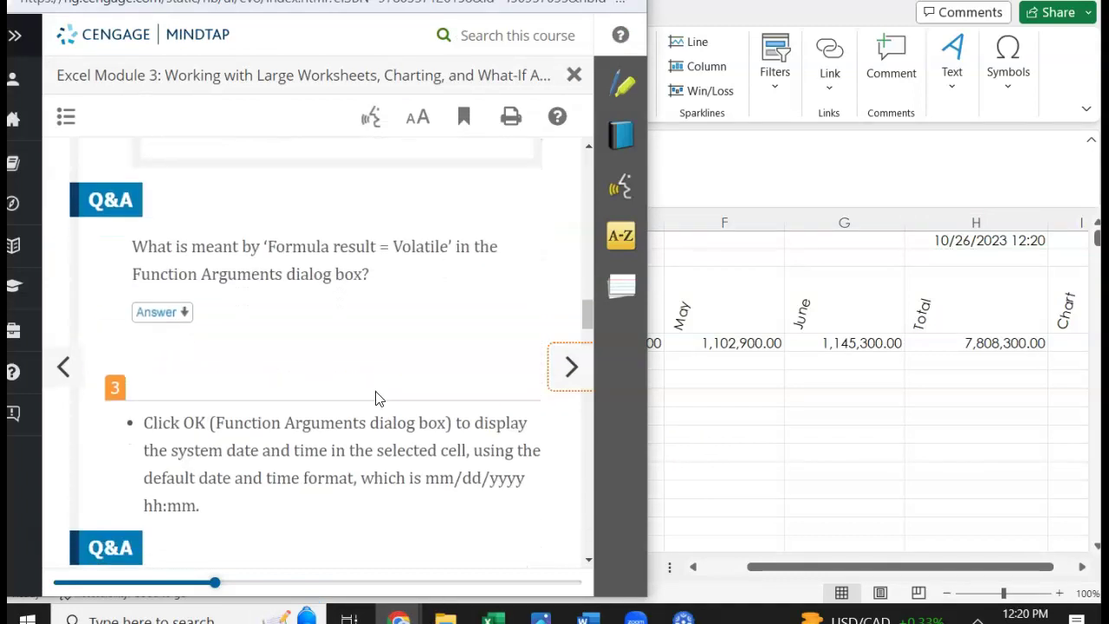
scroll(376, 391, "down", 3)
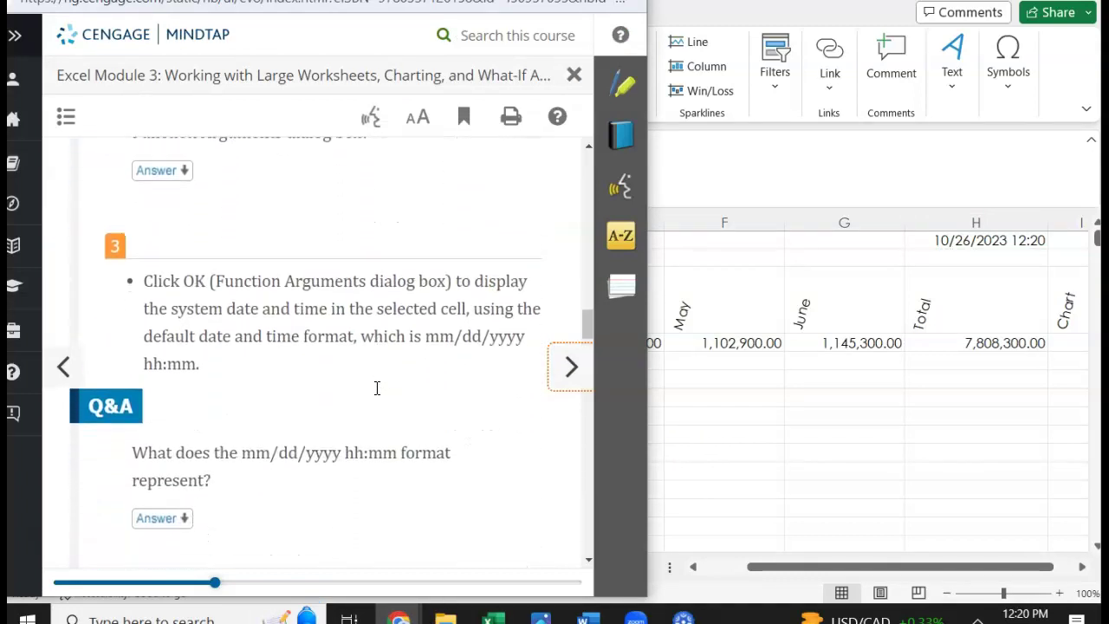
scroll(376, 396, "down", 2)
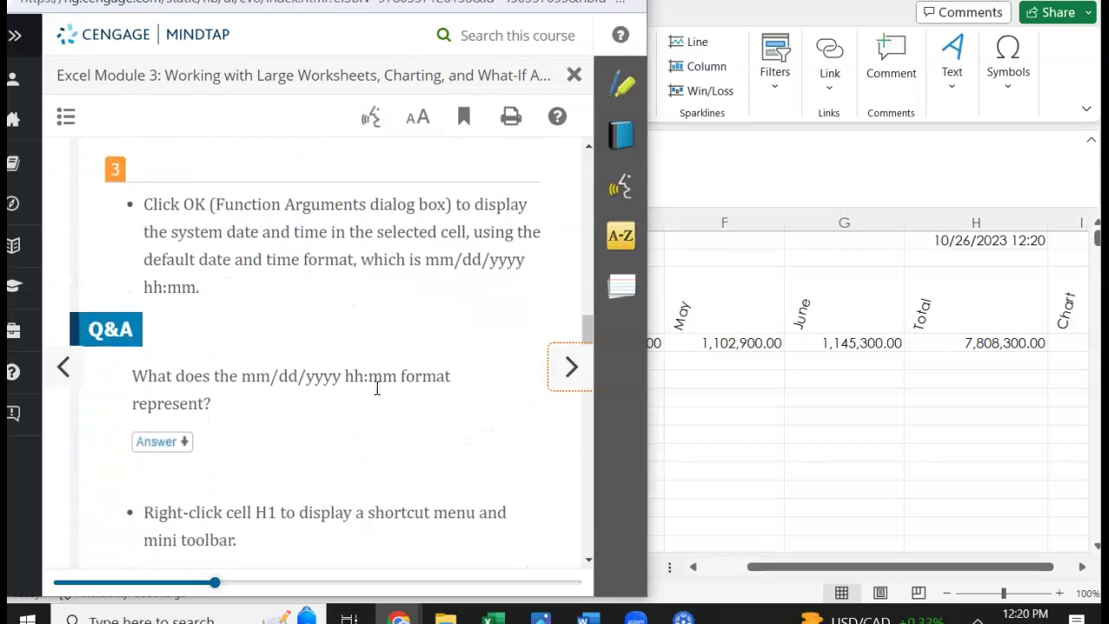
scroll(376, 396, "down", 5)
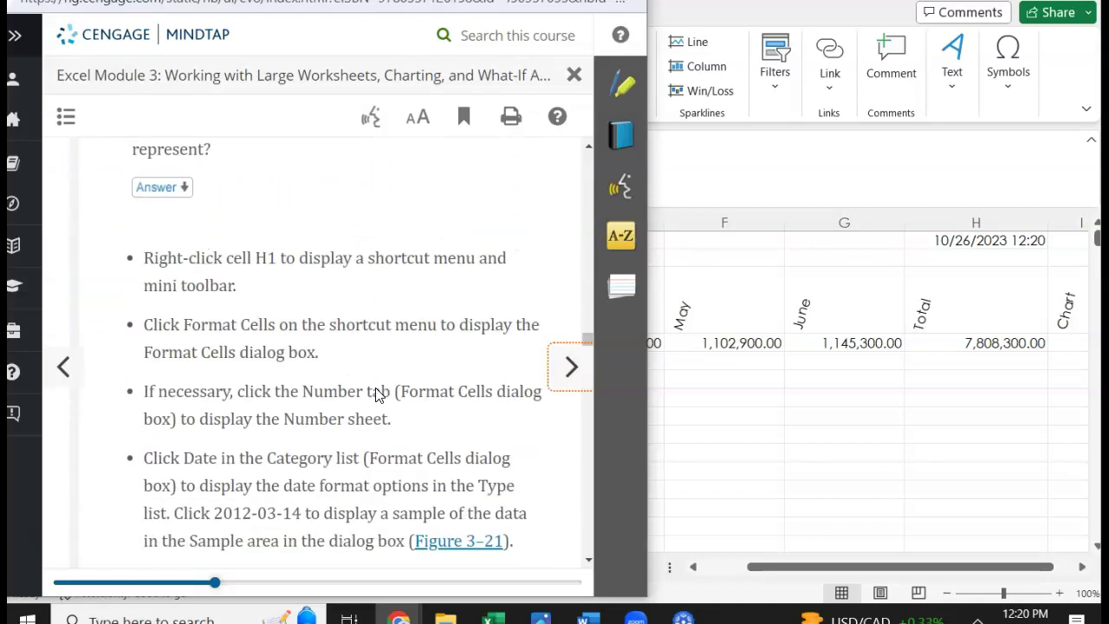
- Reread step 3 and examine the Date category and type in Figure 3–21, plus the column H best-fit instruction in step 4
scroll(376, 391, "up", 8)
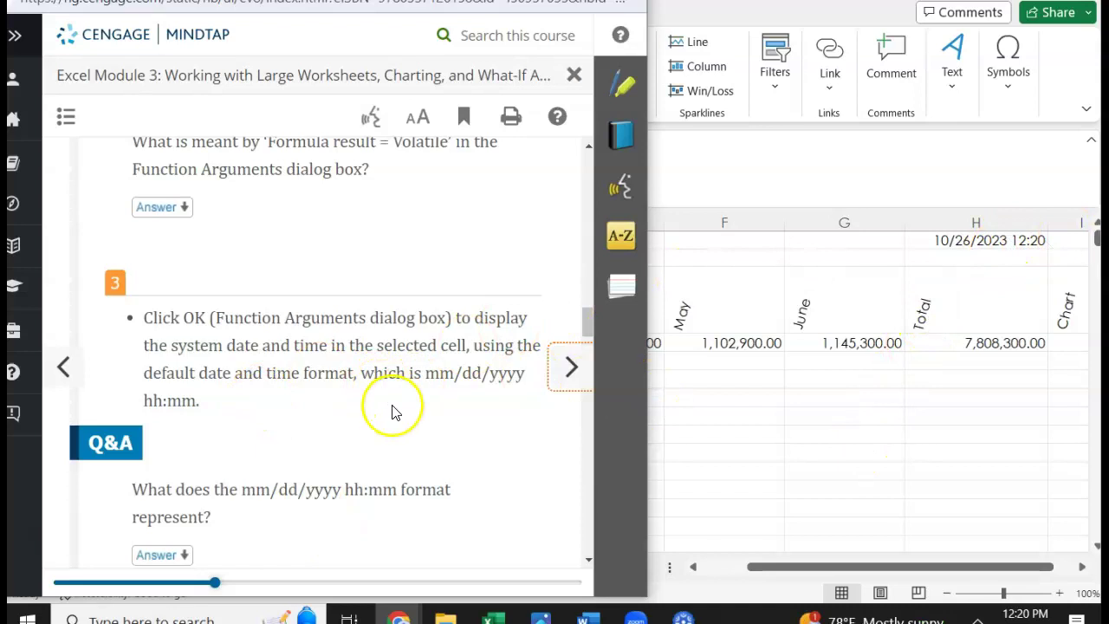
scroll(393, 406, "down", 2)
scroll(392, 407, "up", 1)
scroll(391, 408, "down", 3)
scroll(391, 412, "down", 9)
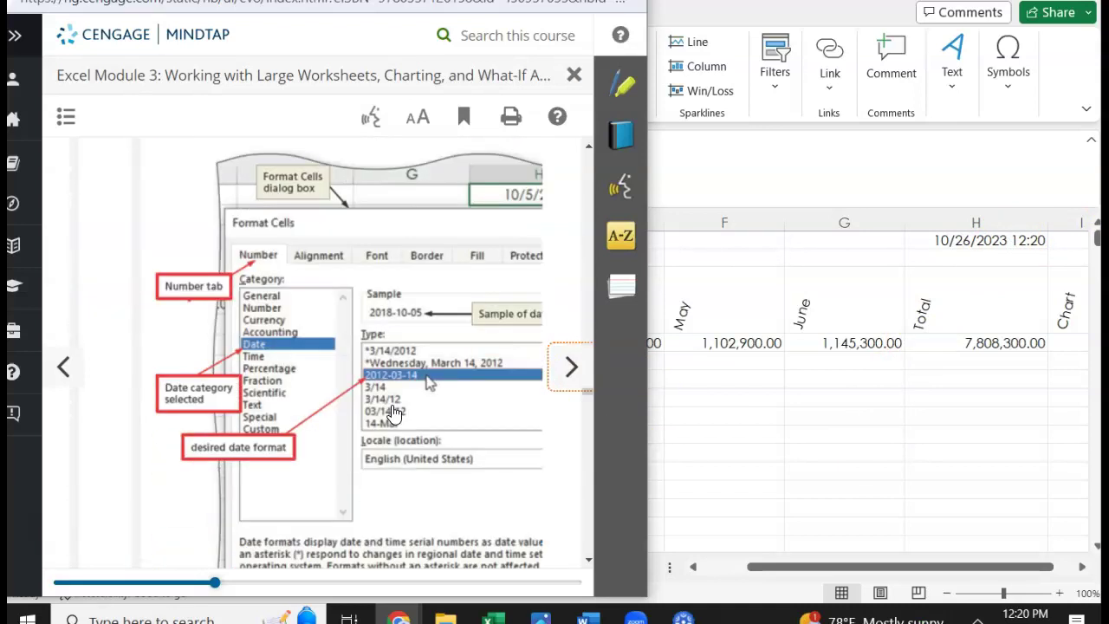
scroll(392, 412, "down", 4)
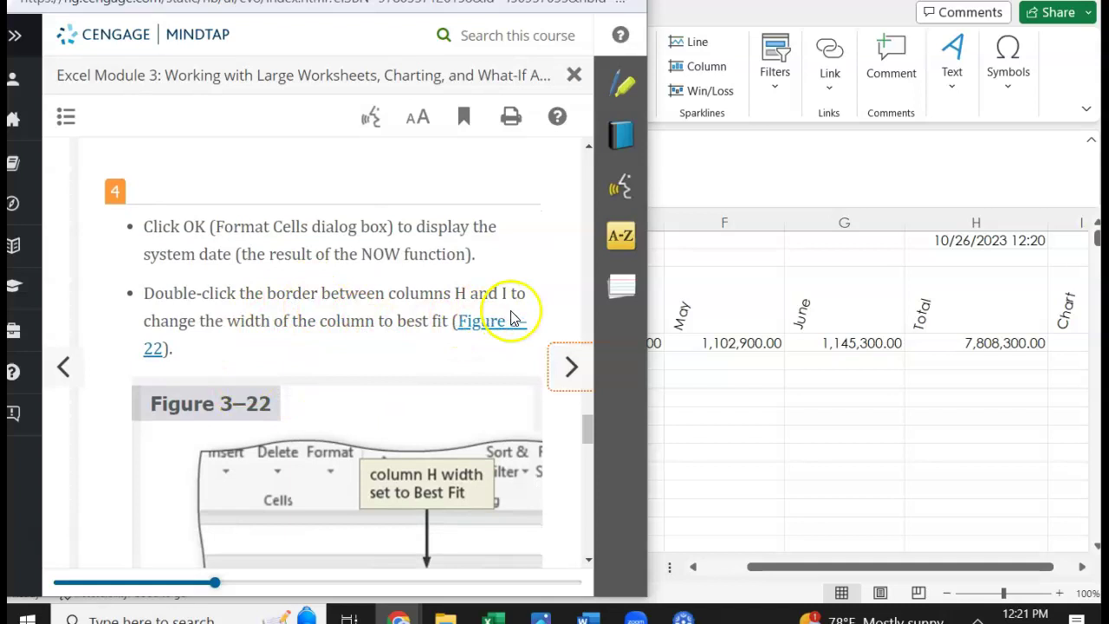
scroll(354, 342, "down", 1)
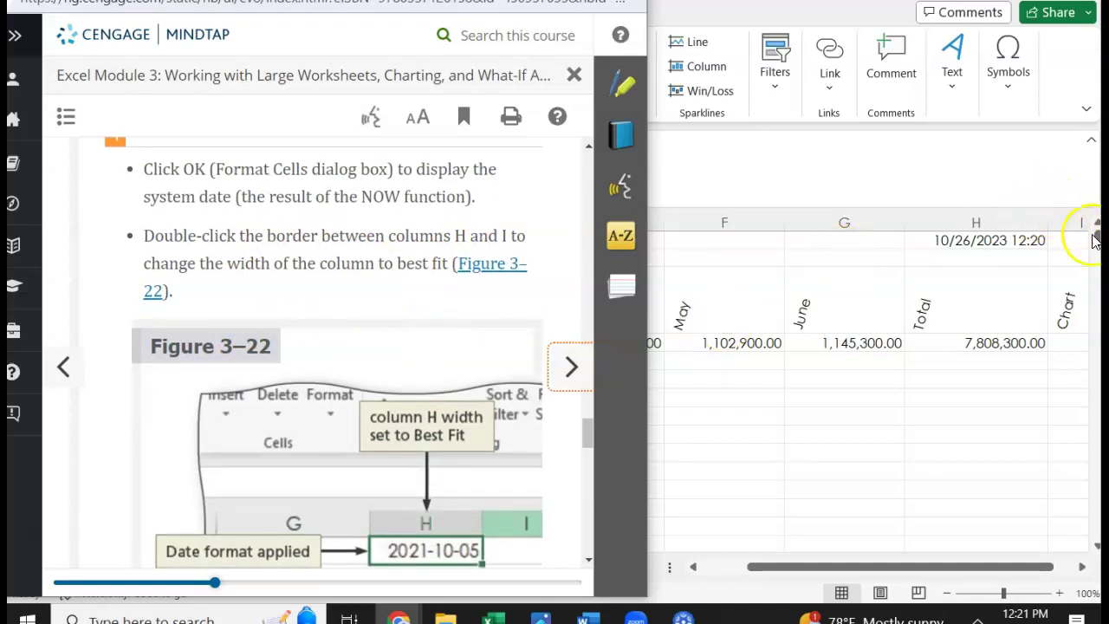
- Switch to the Excel workbook and set the width of column H to best fit
left_click(1045, 231)
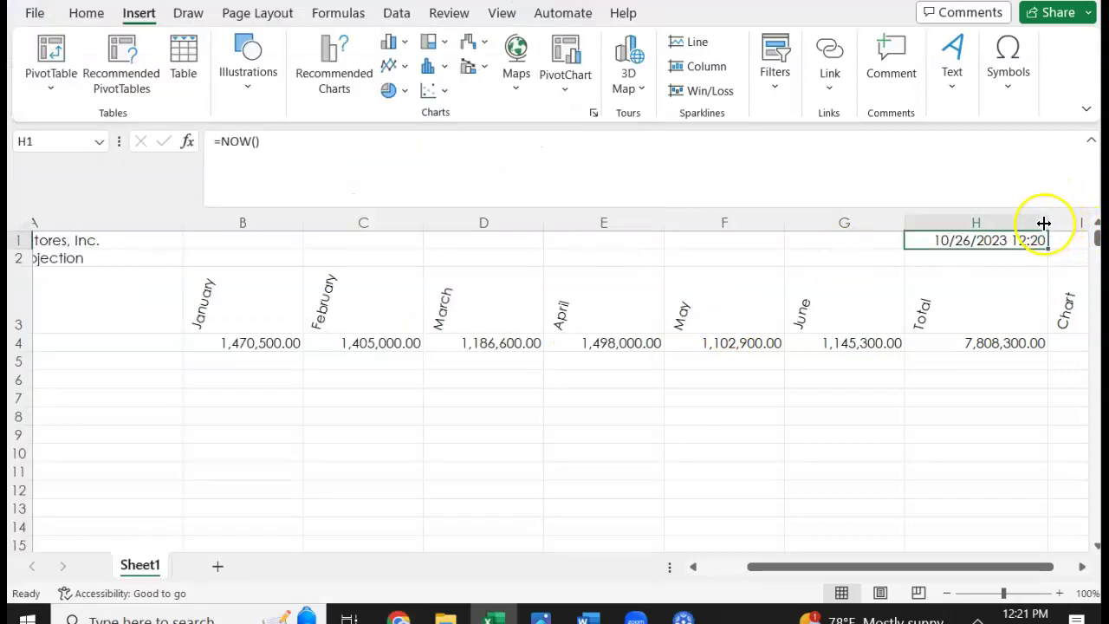
double_click(1044, 223)
left_click(1043, 223)
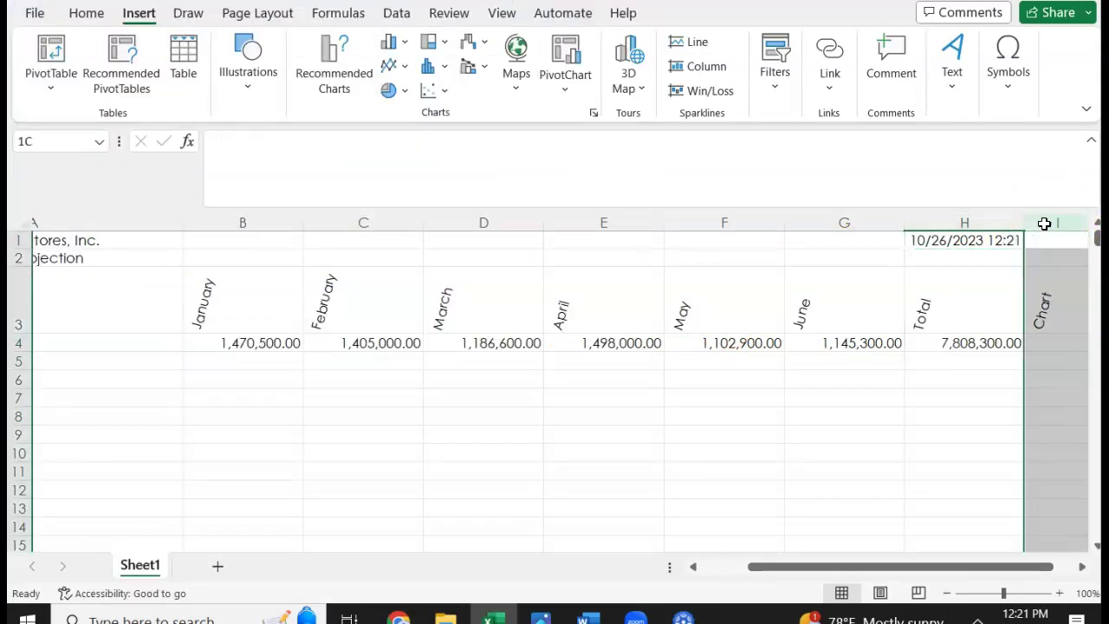
double_click(1013, 224)
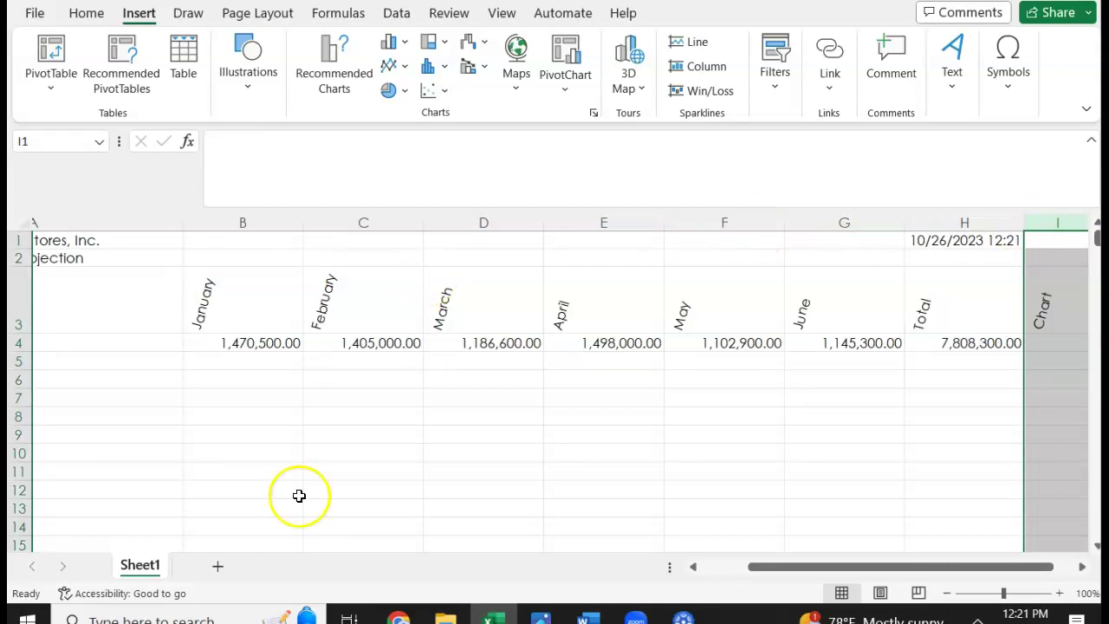
- Switch to the MindTap window and review the step 3 instructions for formatting the date in cell H1
key("alt+Tab")
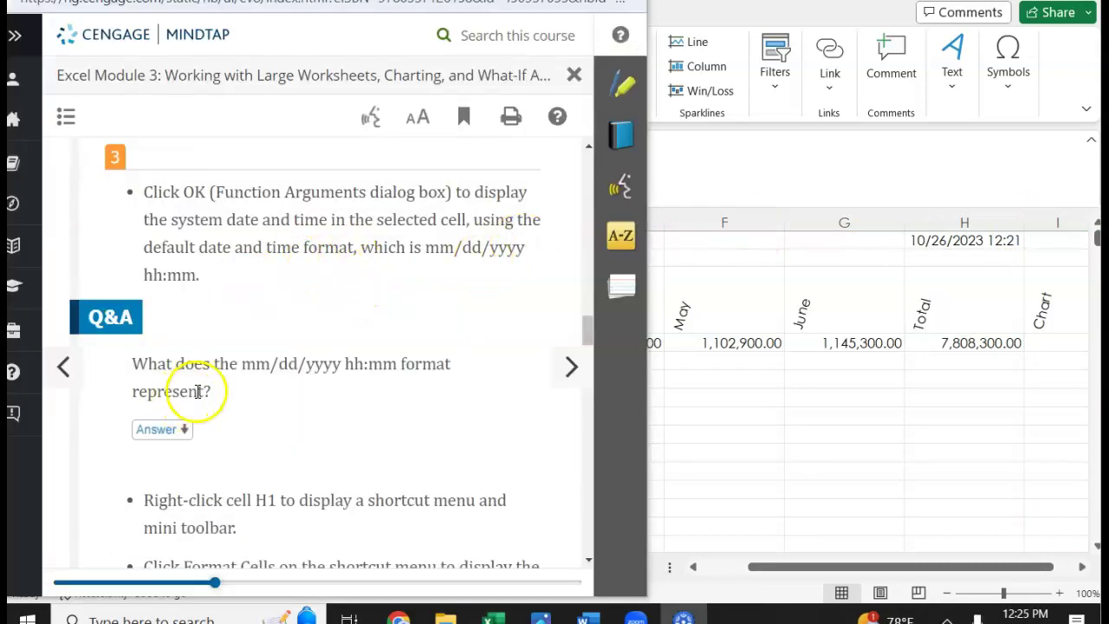
scroll(273, 365, "down", 1)
scroll(274, 365, "up", 1)
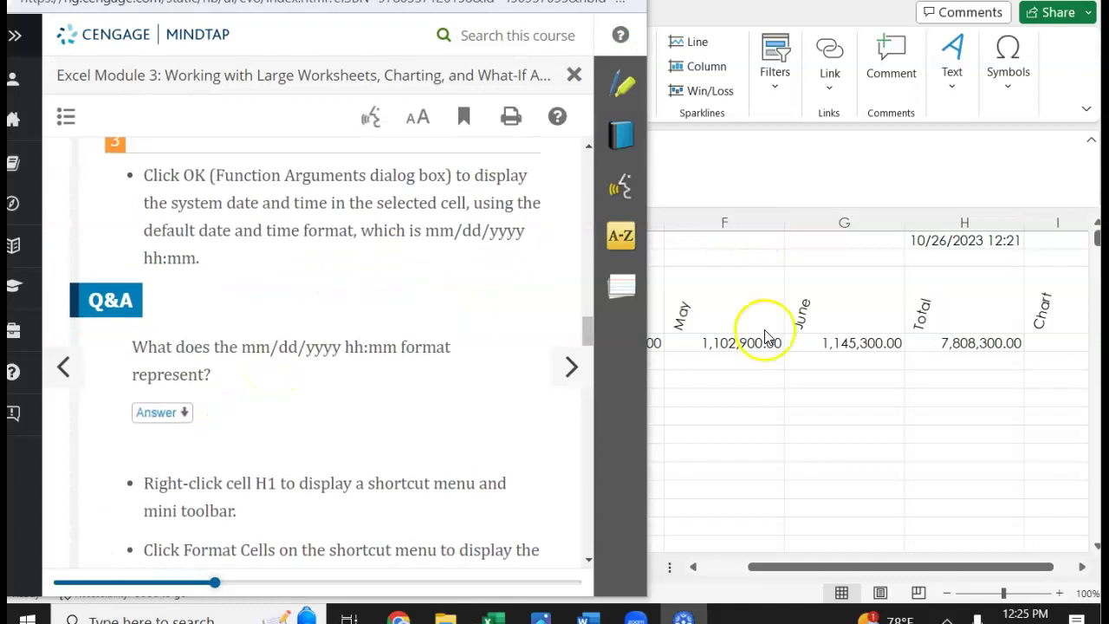
key("alt+Tab")
left_click(927, 240)
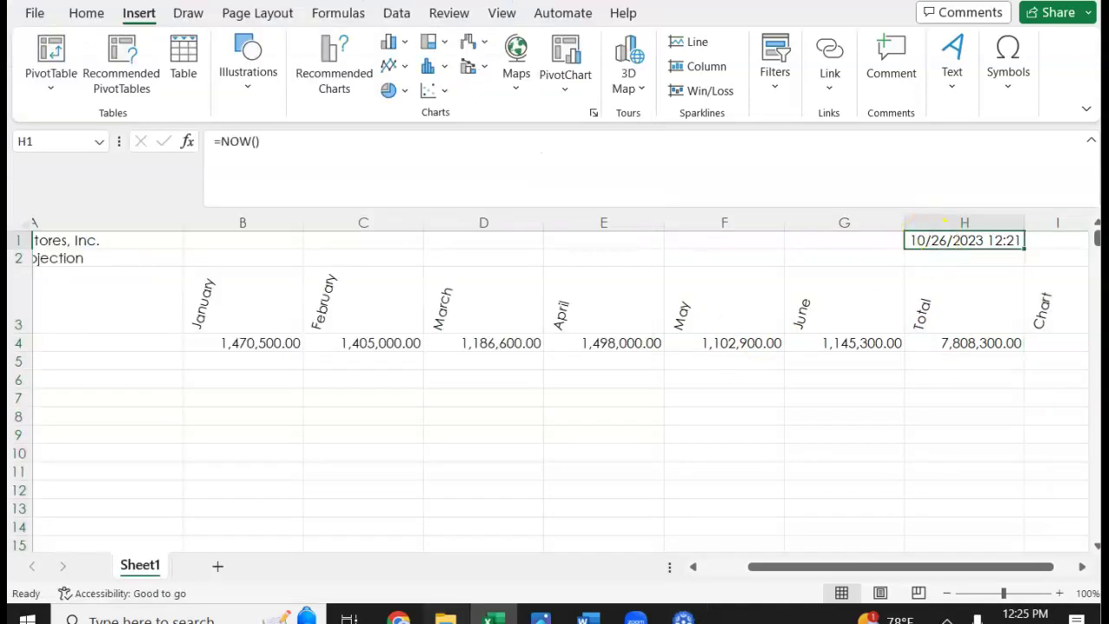
left_click(400, 617)
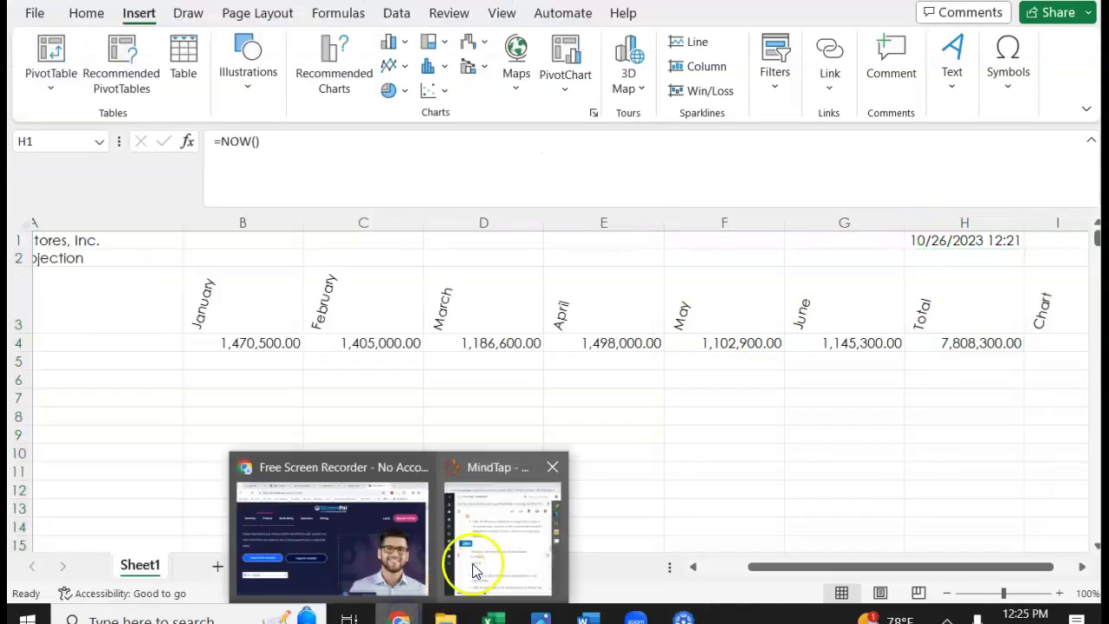
left_click(471, 568)
scroll(308, 458, "down", 3)
scroll(307, 457, "down", 2)
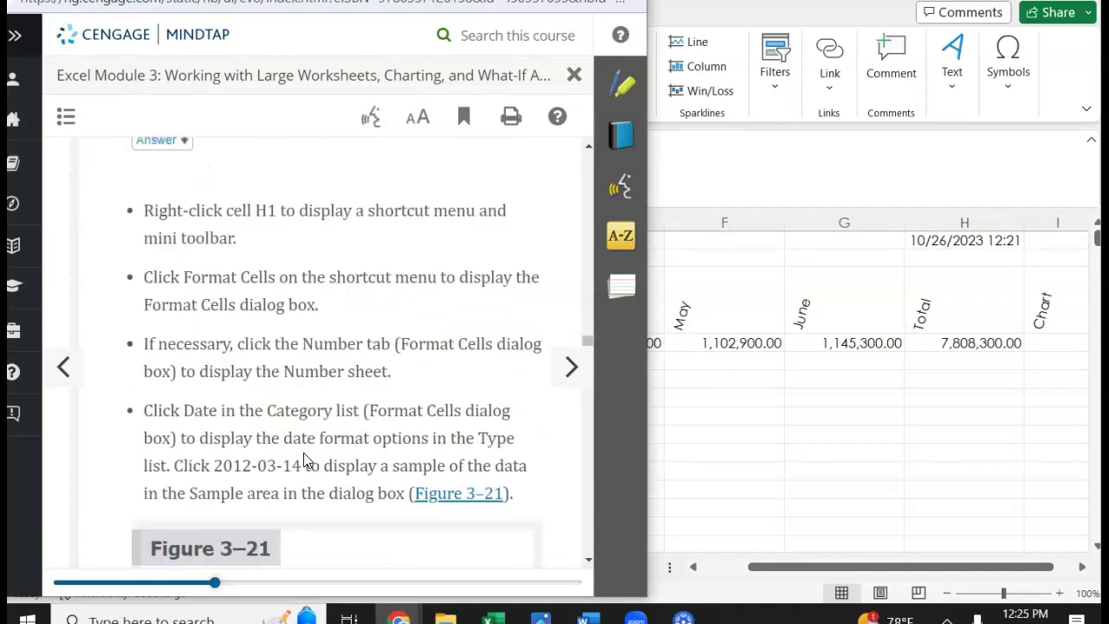
- Return to Excel and arrange its window beside the MindTap instructions, with cell H1 selected and in view
left_click(940, 243)
right_click(938, 240)
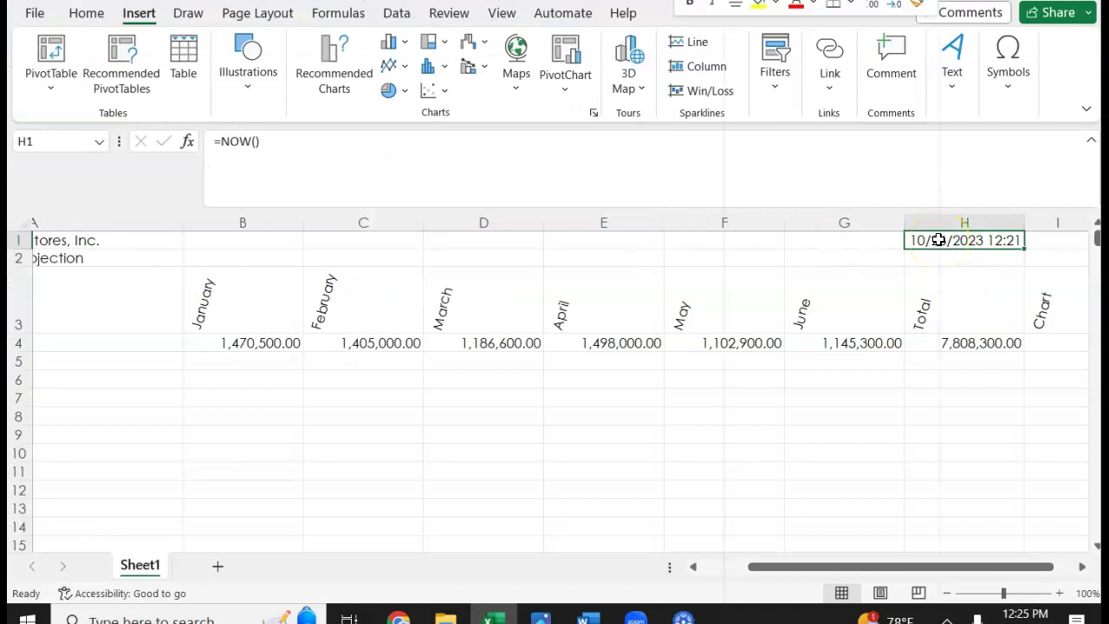
left_click(1042, 1)
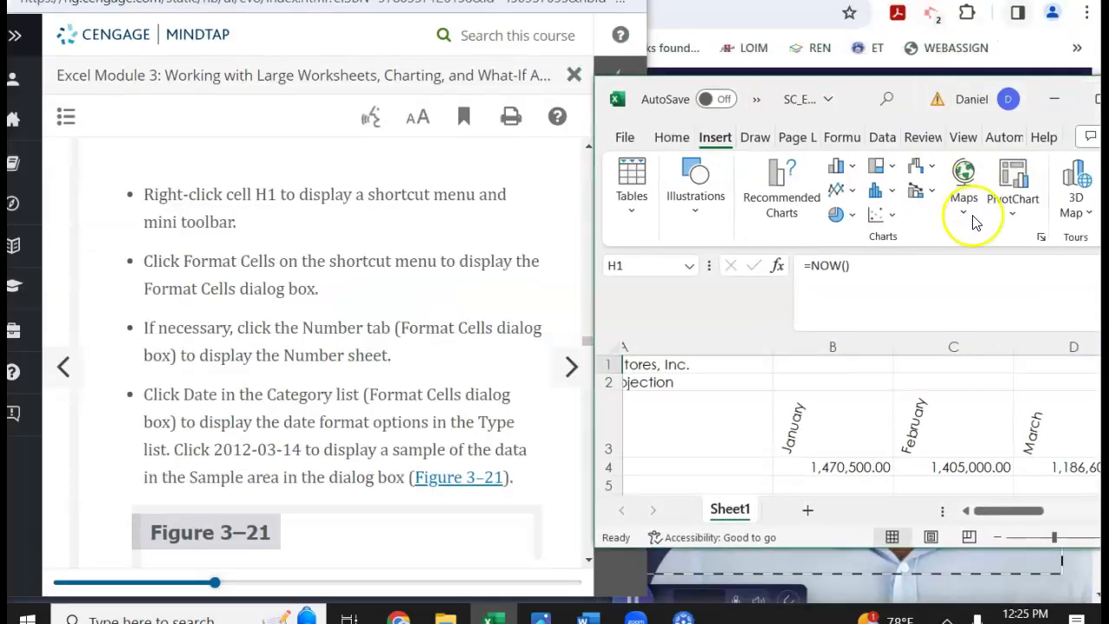
scroll(965, 408, "right", 1)
scroll(965, 408, "down", 1)
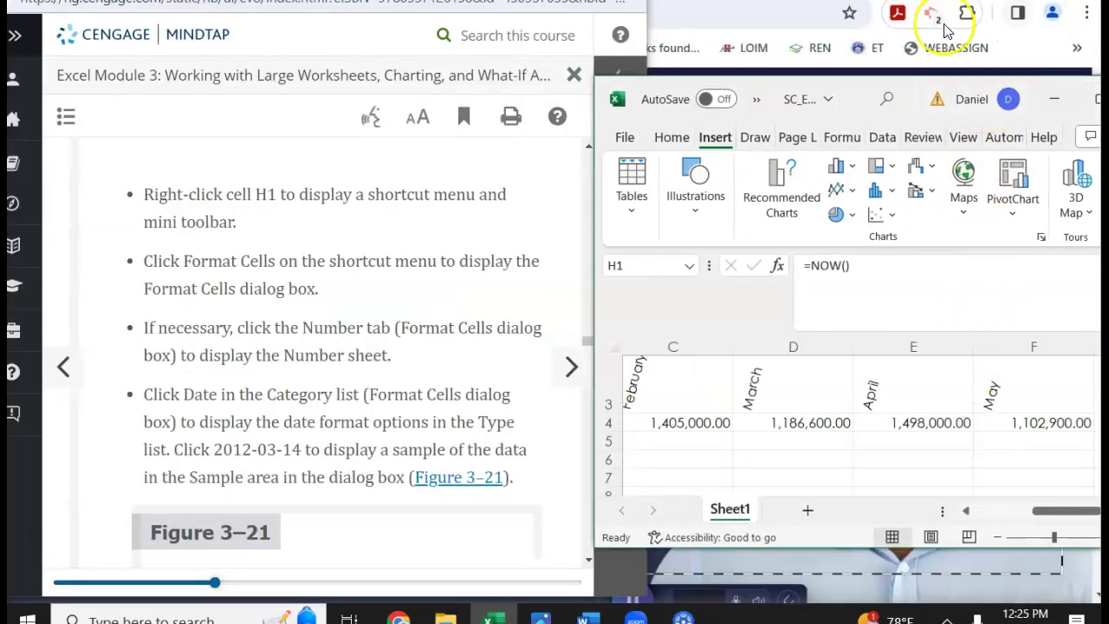
left_click_drag(891, 87, 891, 1)
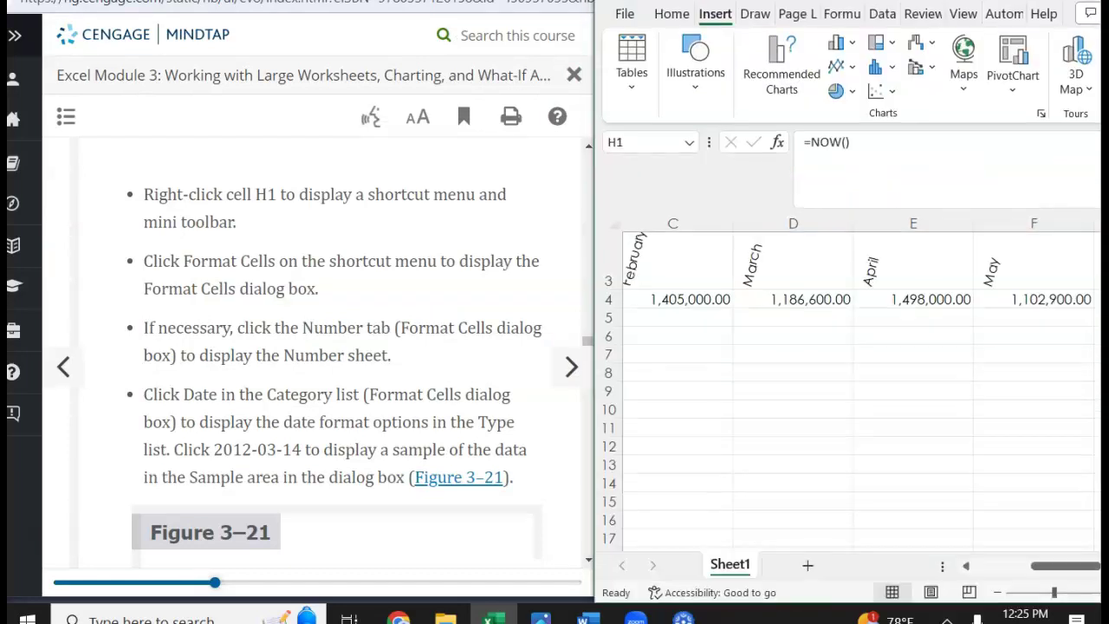
scroll(998, 353, "up", 1)
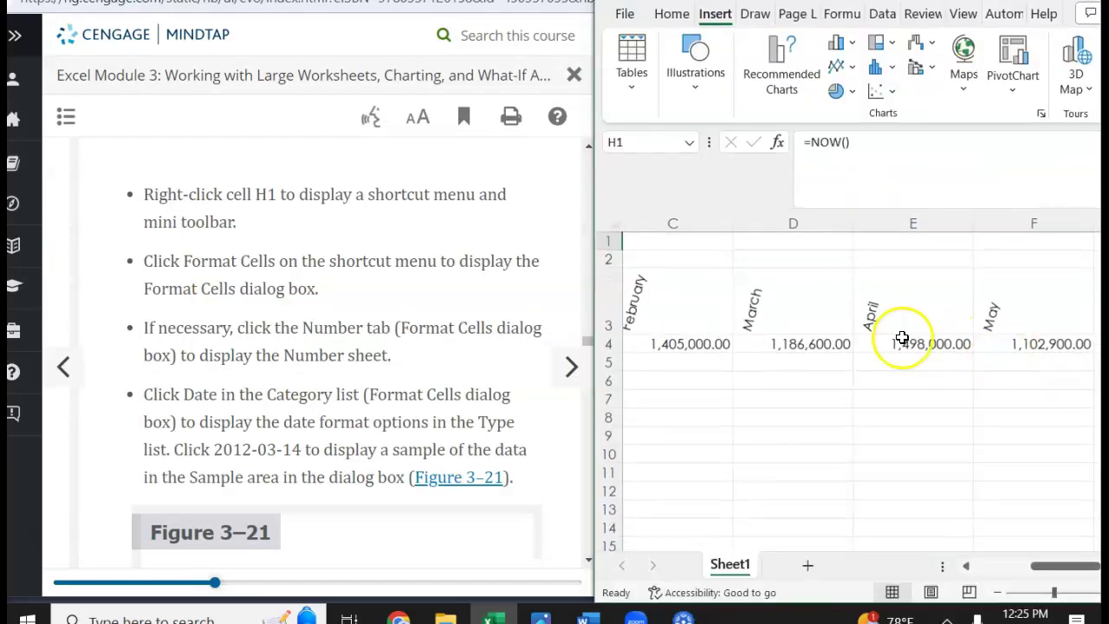
scroll(903, 336, "right", 3)
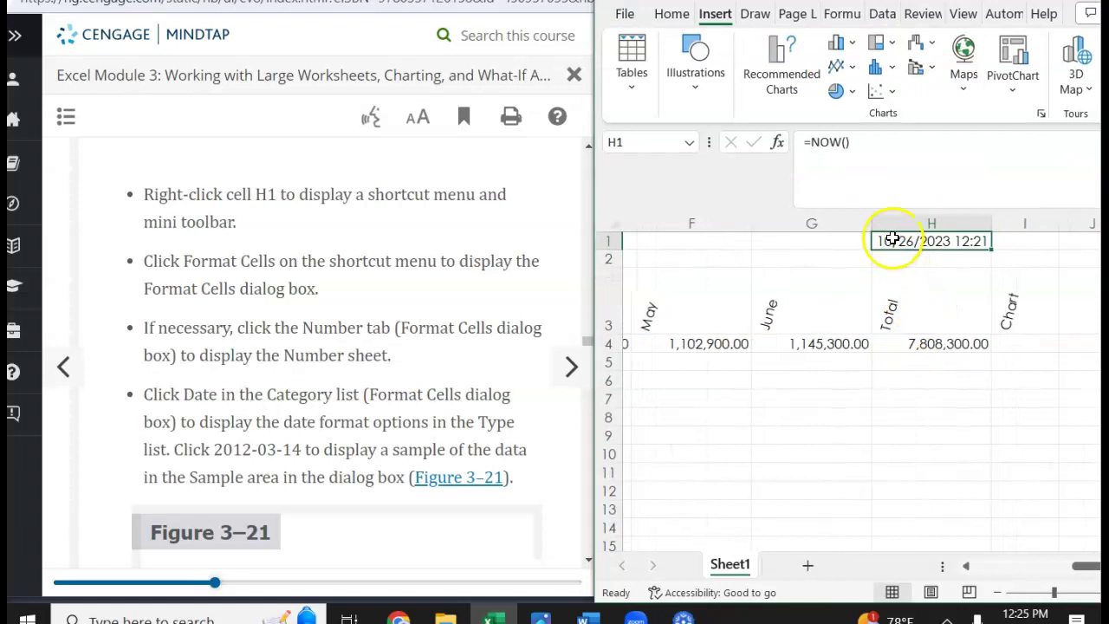
- Open the Format Cells settings for cell H1 and choose the Date category with the 2012-03-14 type
right_click(892, 240)
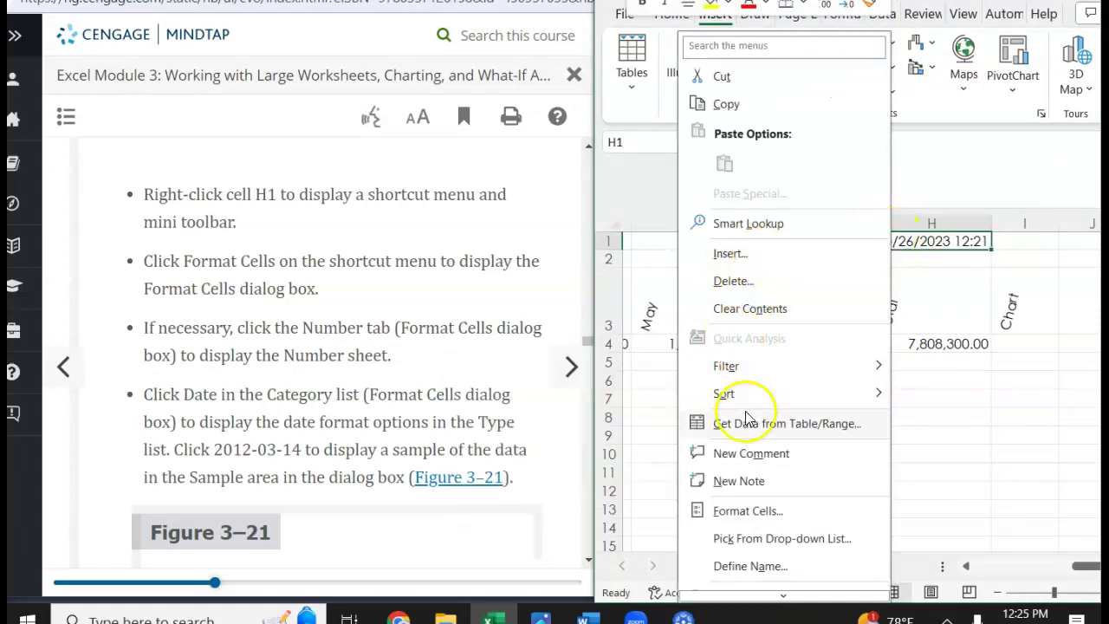
left_click(737, 510)
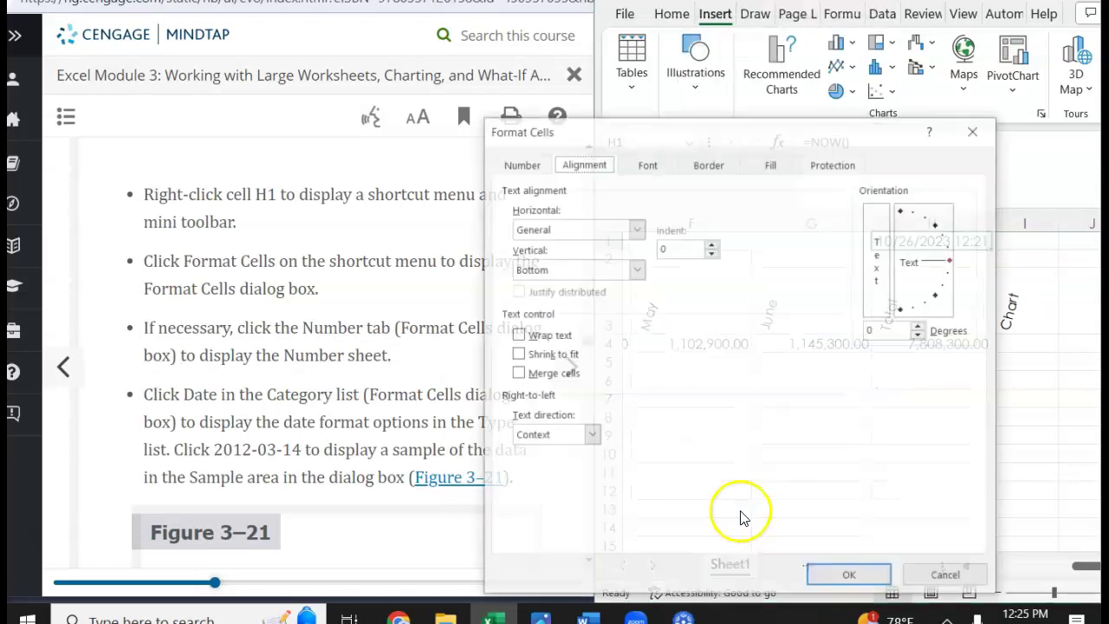
scroll(268, 322, "down", 1)
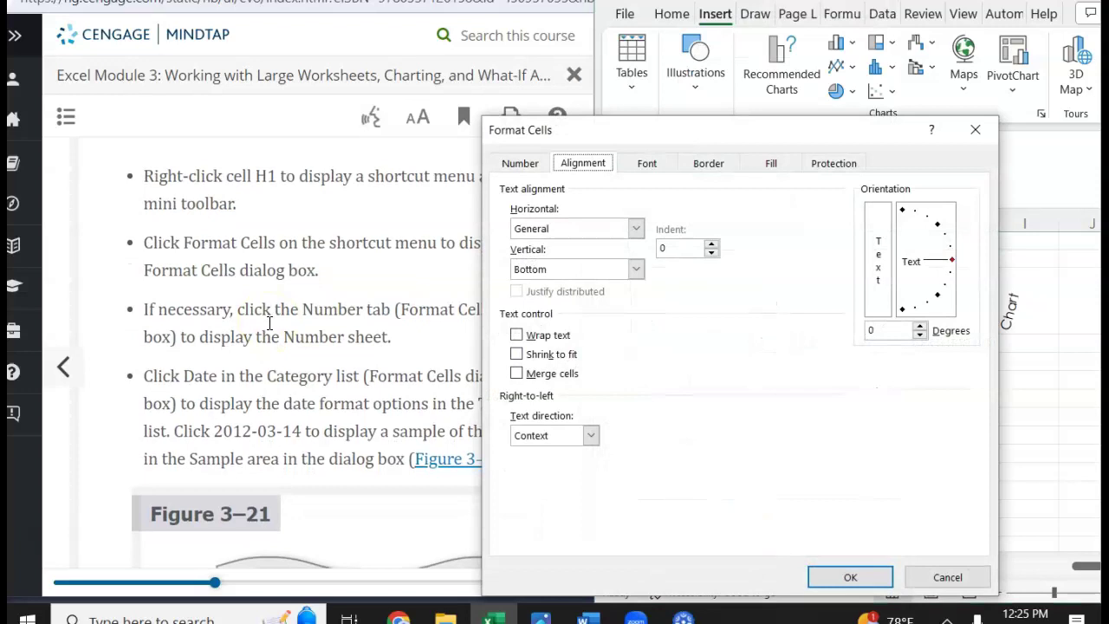
left_click(522, 164)
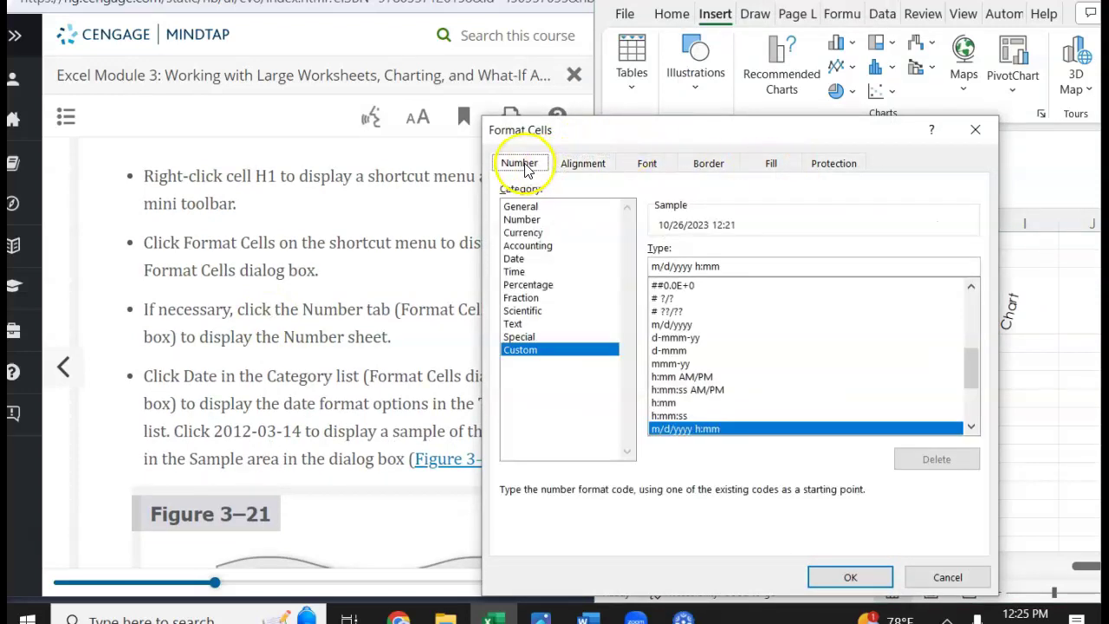
scroll(317, 424, "down", 2)
scroll(317, 431, "down", 2)
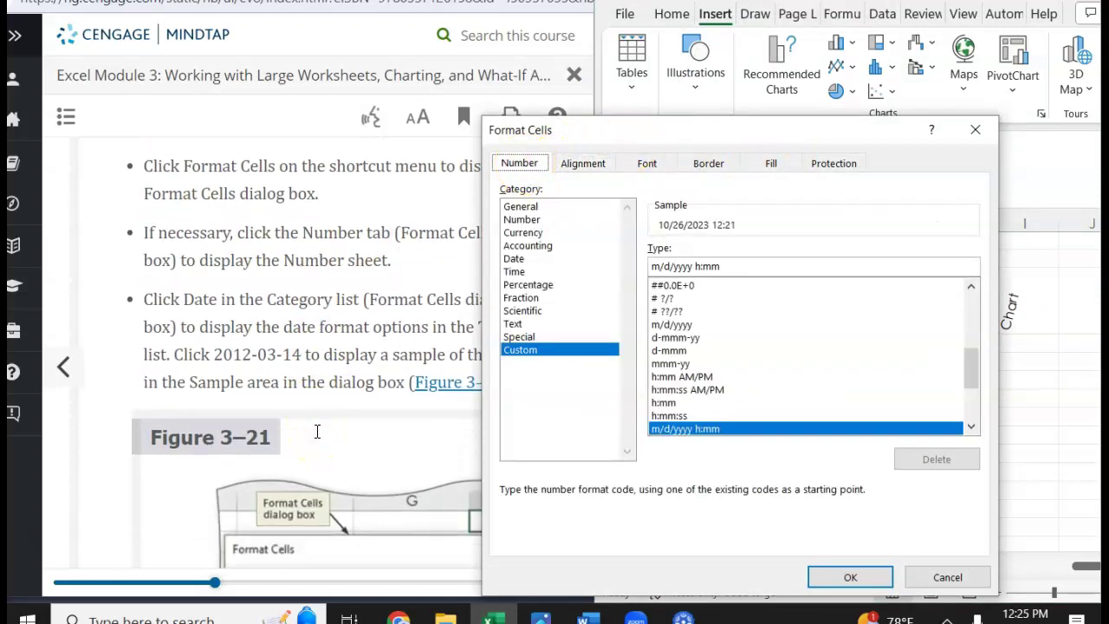
left_click(535, 258)
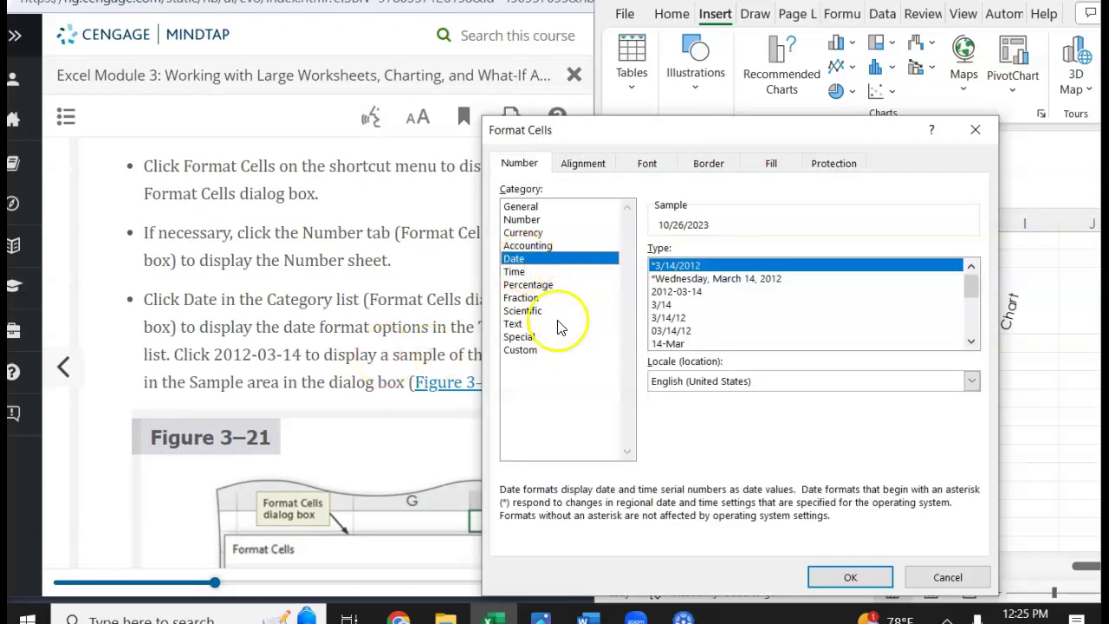
left_click(679, 292)
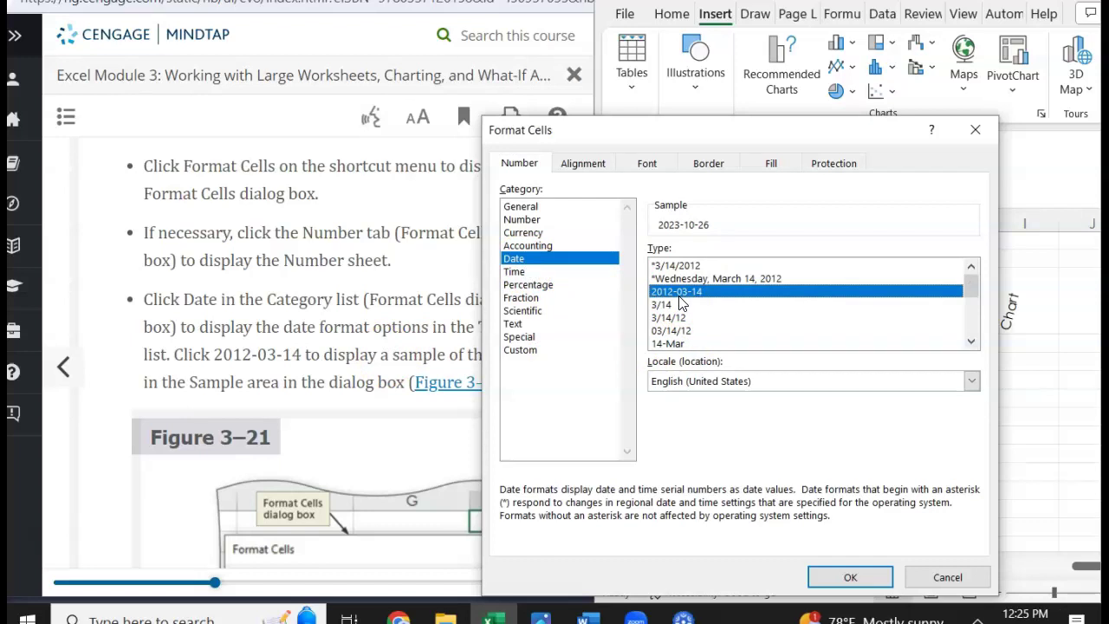
- Check the date settings against Figure 3–21, apply the format to H1 and set column H's width to best fit
scroll(251, 362, "down", 2)
scroll(264, 364, "down", 5)
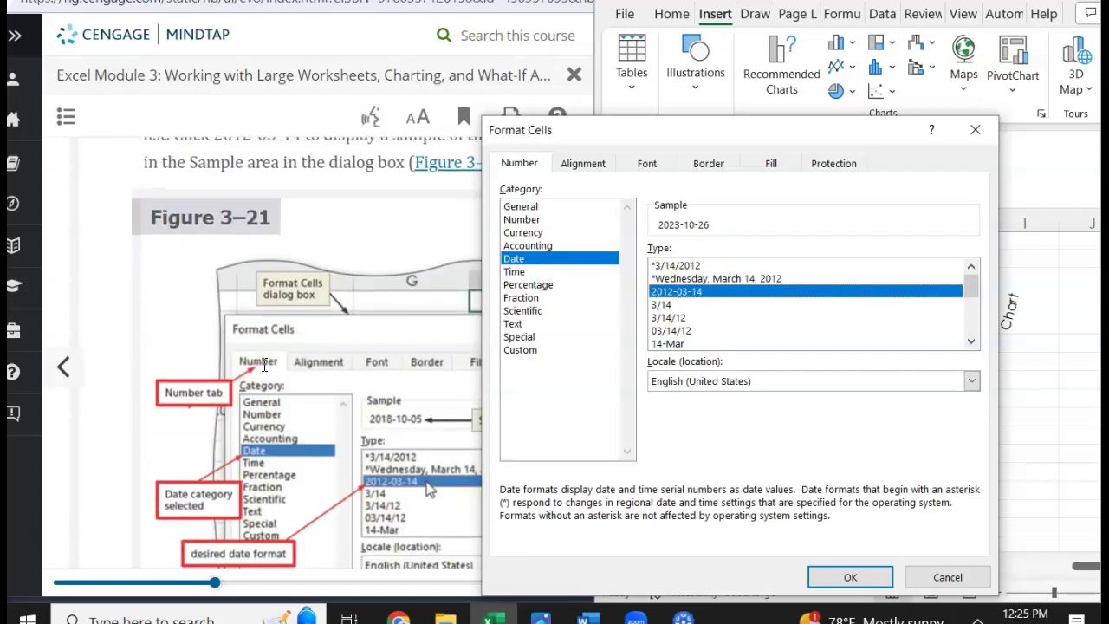
scroll(264, 425, "down", 3)
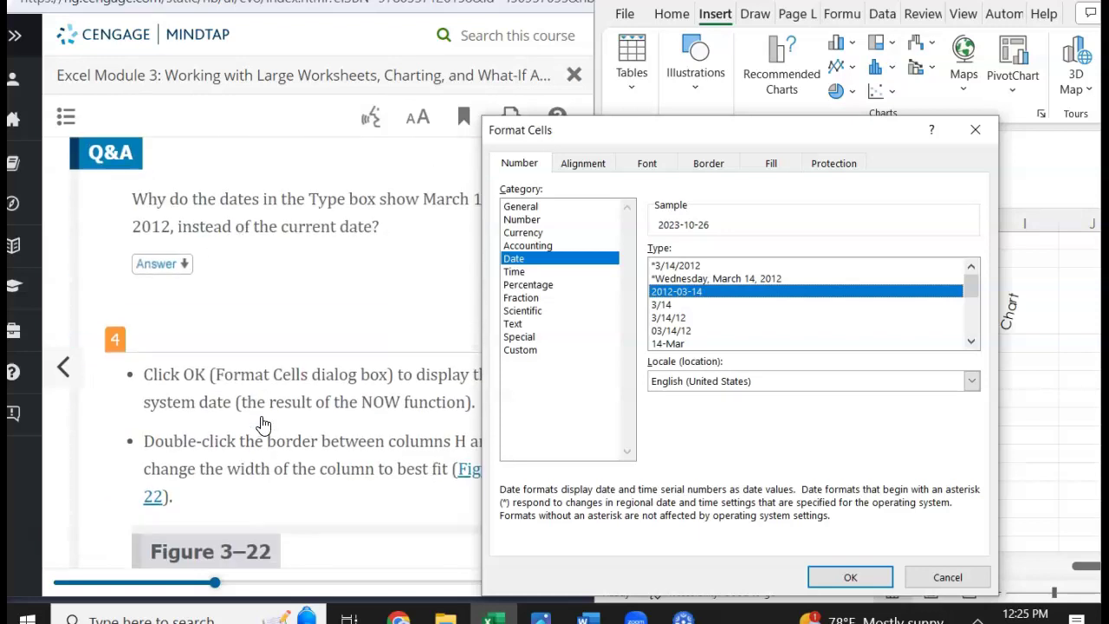
left_click(837, 573)
left_click_drag(874, 573, 874, 573)
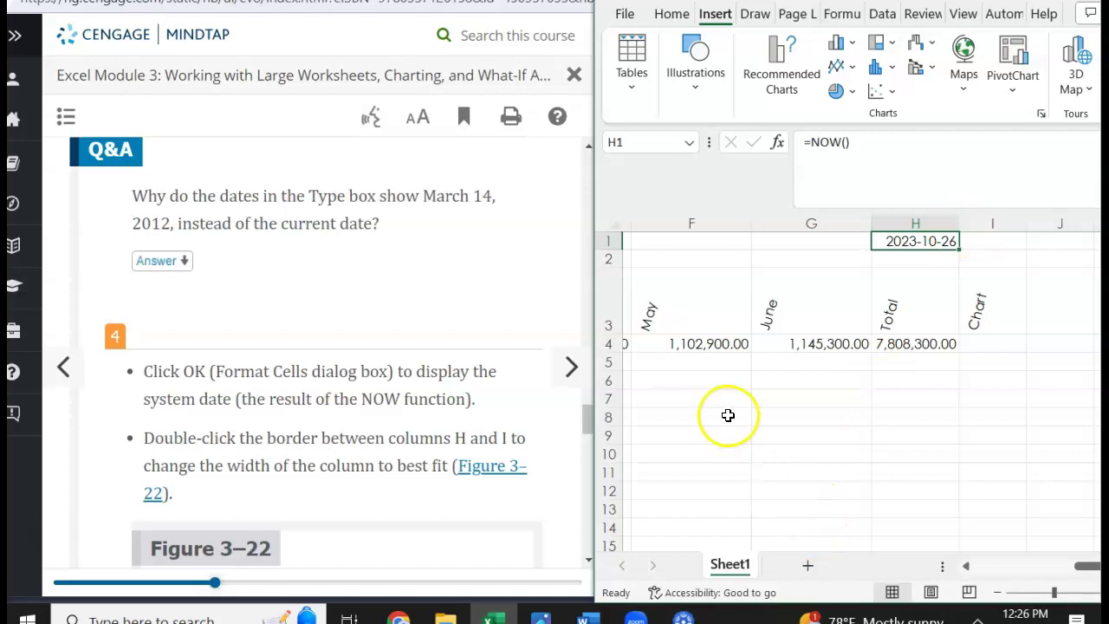
- Compare H1 with Figure 3–22 and save the workbook again under the same file name and location
scroll(375, 425, "down", 4)
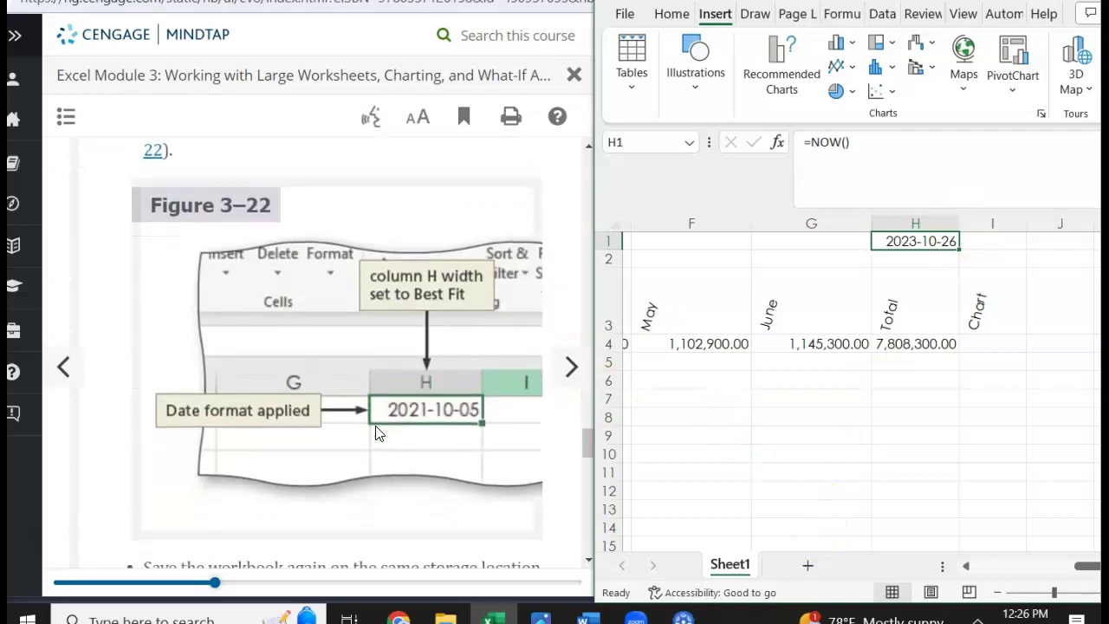
scroll(375, 430, "down", 10)
scroll(376, 430, "up", 2)
scroll(375, 431, "up", 5)
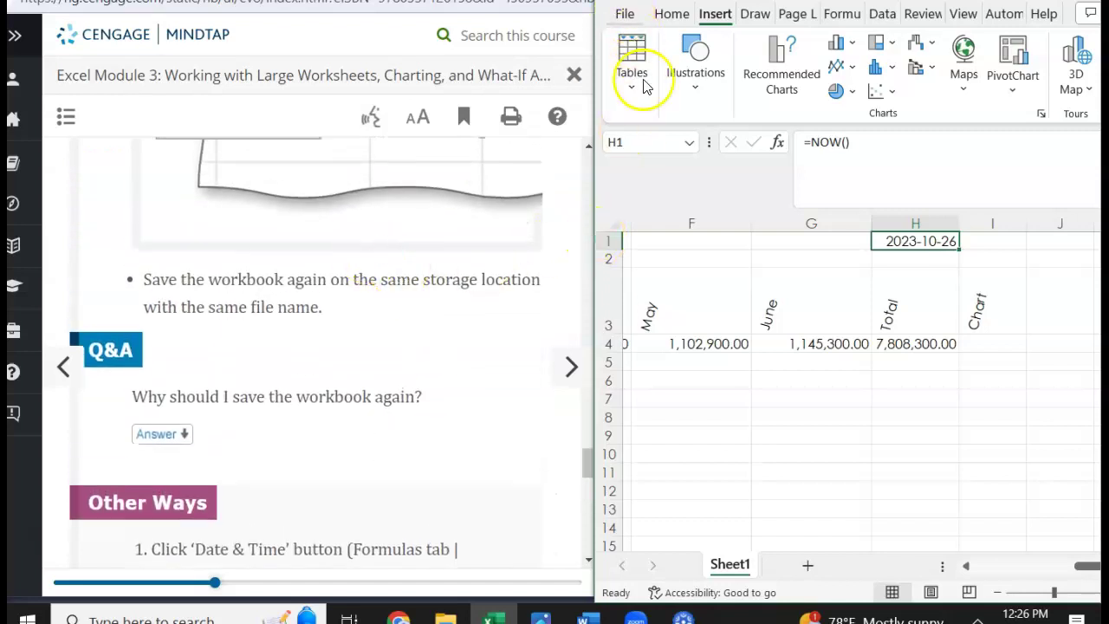
left_click(625, 13)
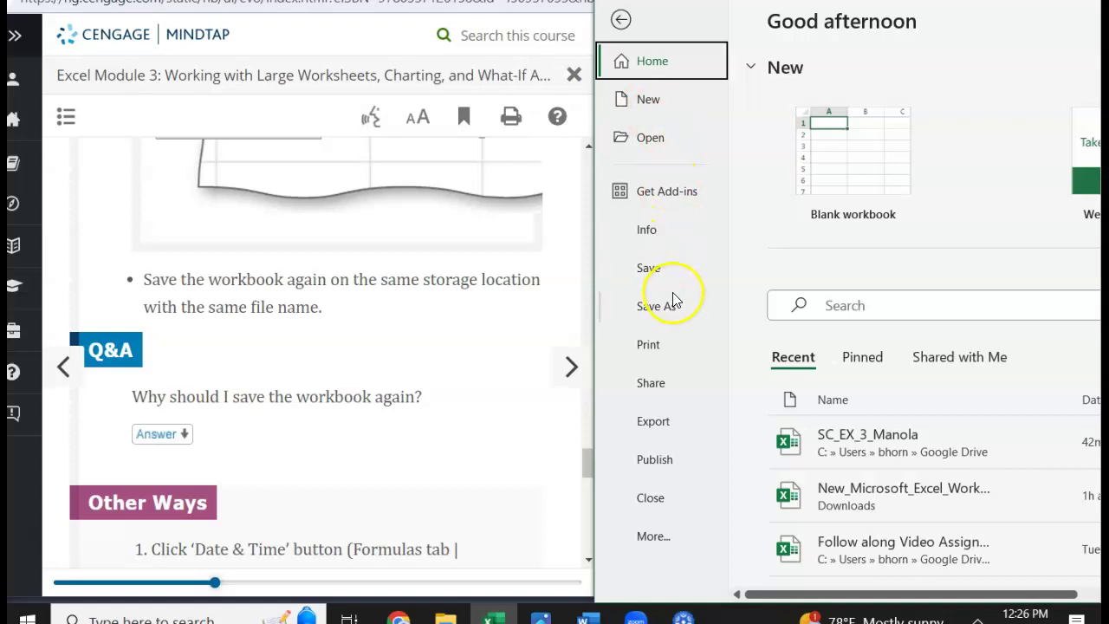
left_click(663, 268)
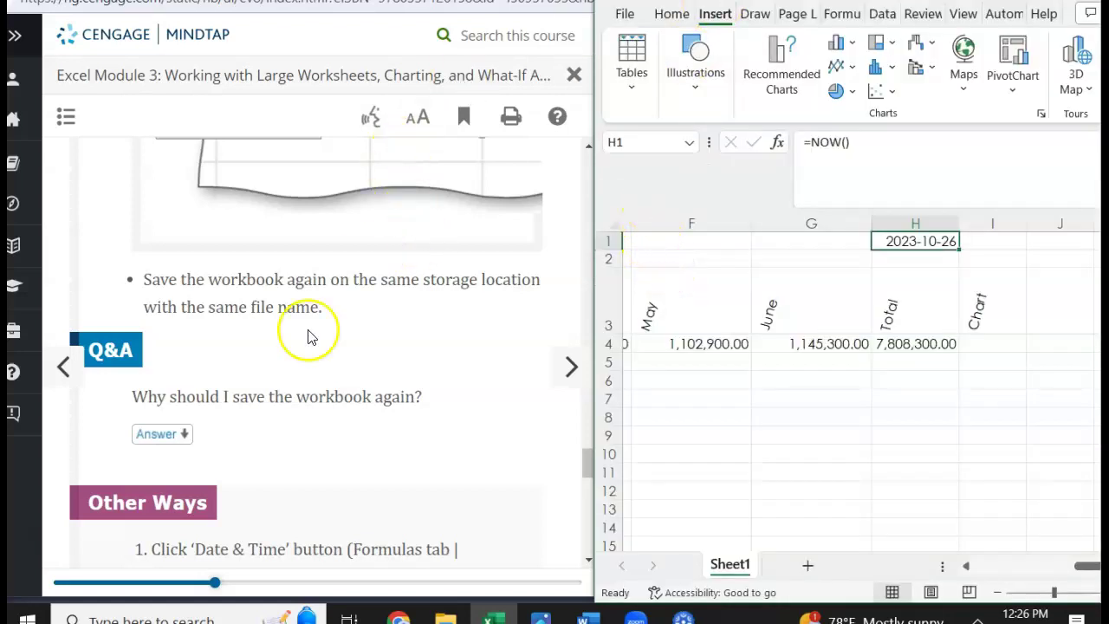
- Advance to the cost of goods sold formula instructions and select cell B5 for January's Cost of Goods Sold
scroll(292, 389, "down", 4)
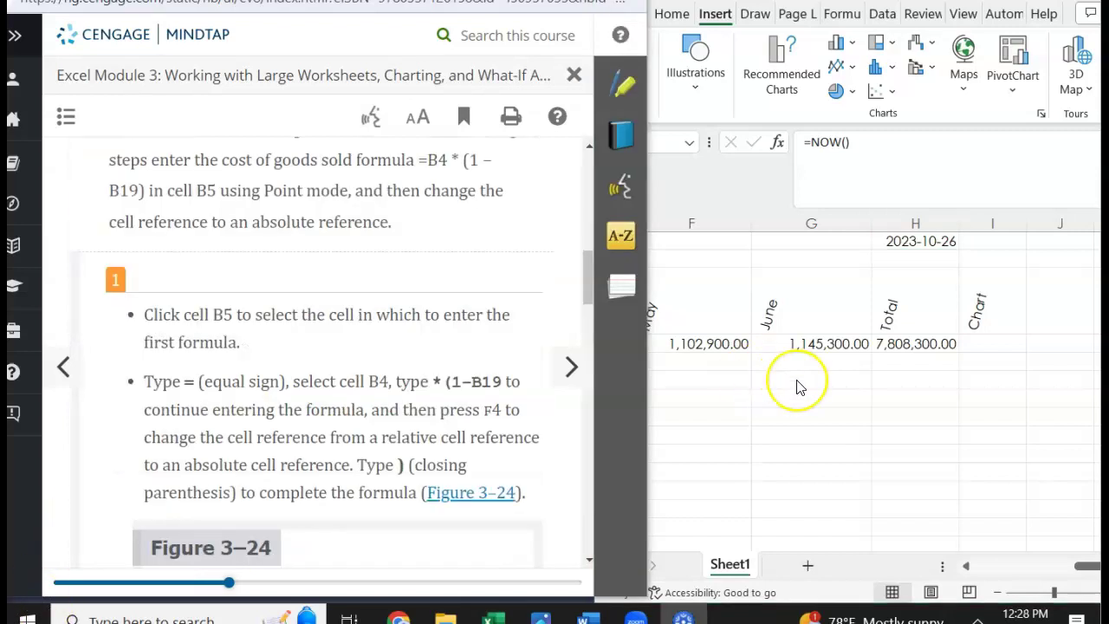
scroll(798, 386, "left", 5)
scroll(798, 386, "right", 3)
scroll(798, 386, "left", 3)
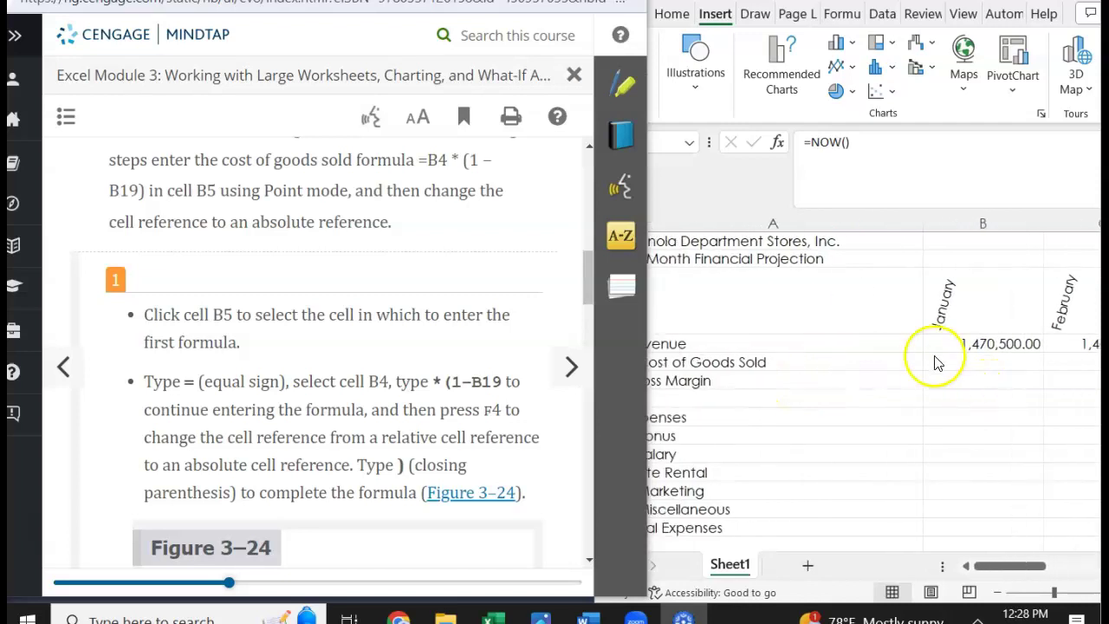
left_click(980, 360)
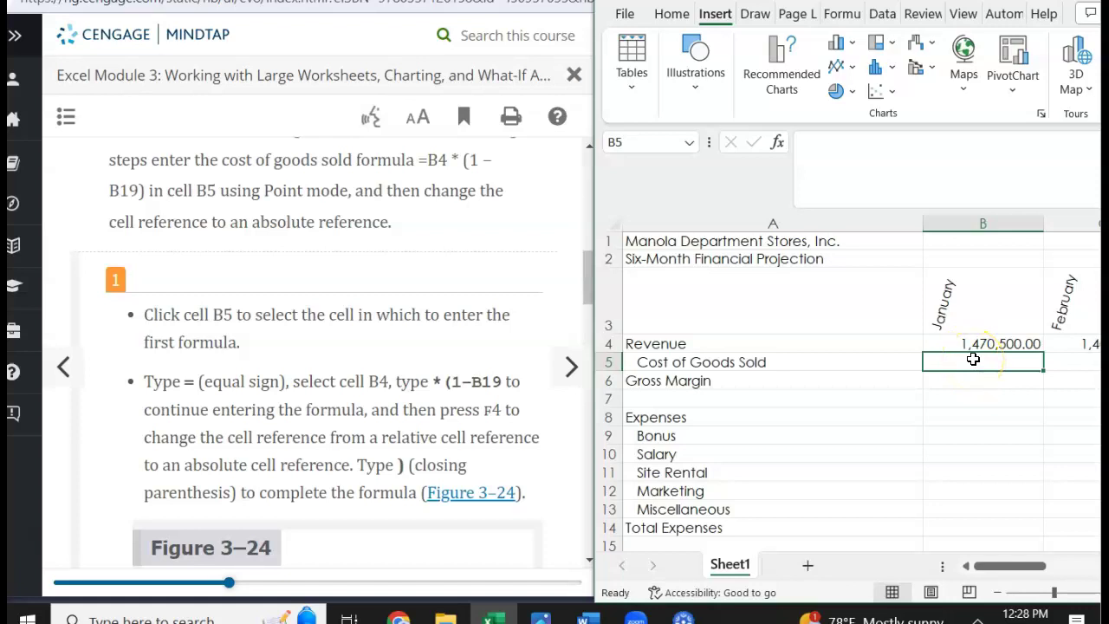
type("=*(1-")
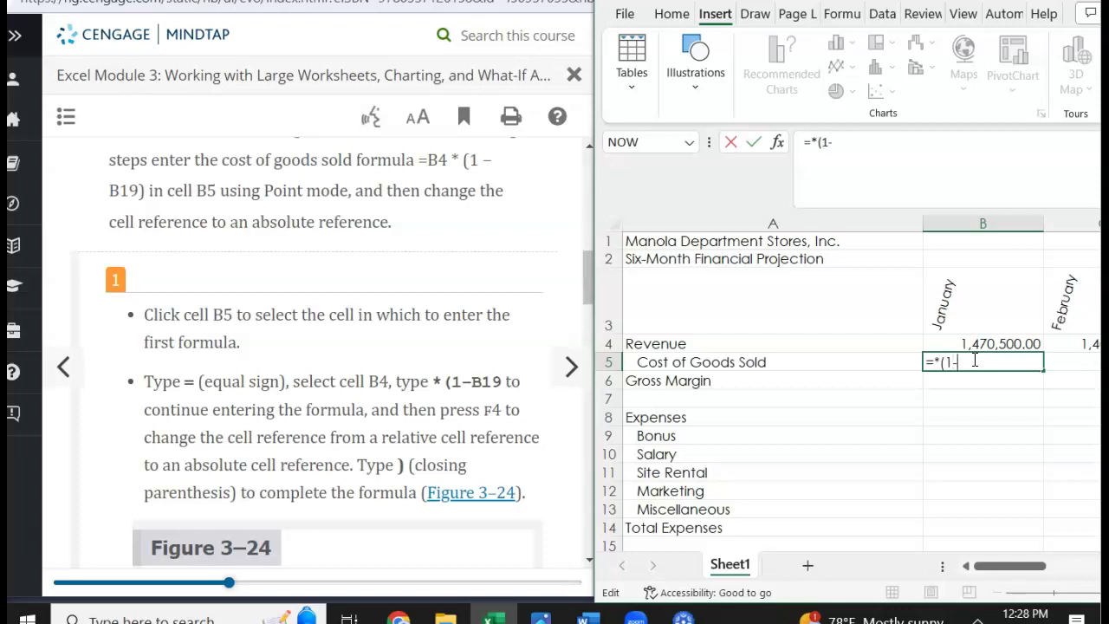
scroll(987, 495, "down", 2)
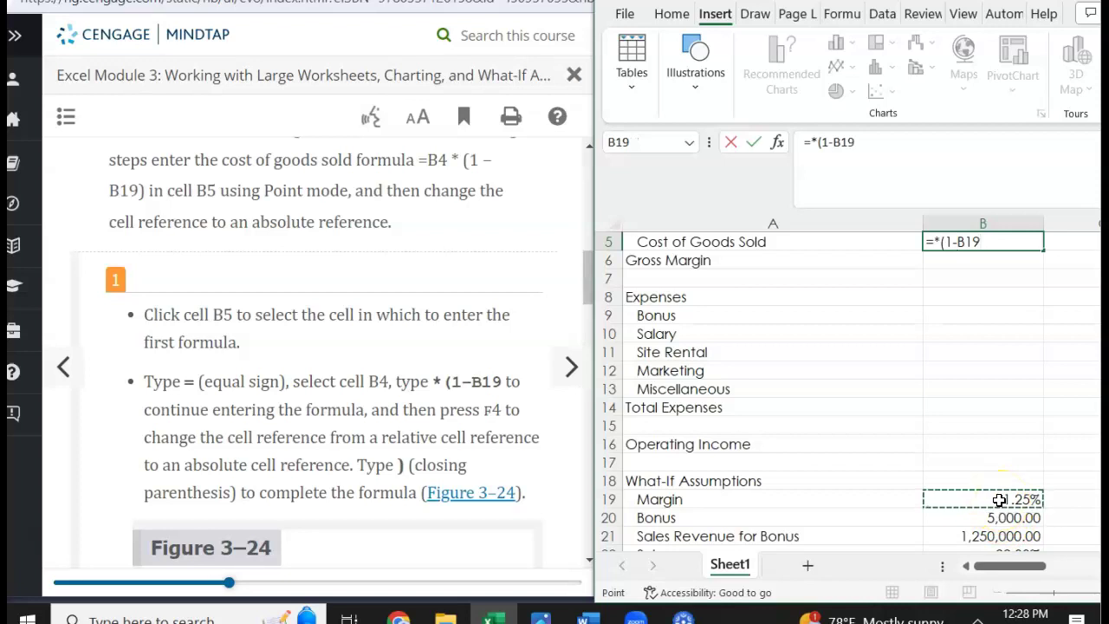
scroll(988, 408, "up", 1)
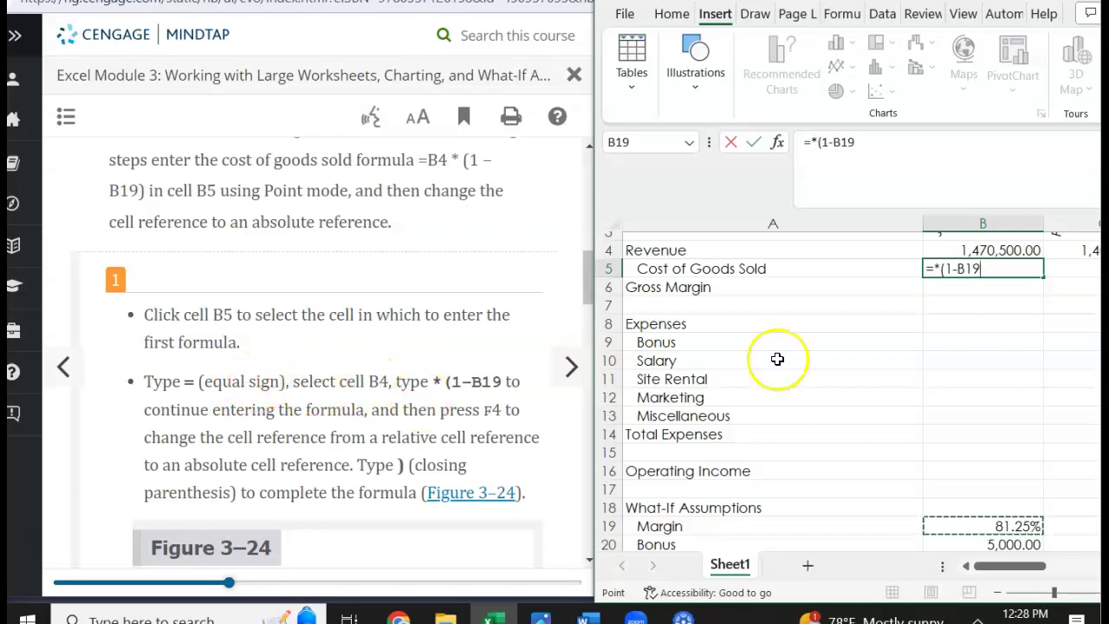
left_click(893, 155)
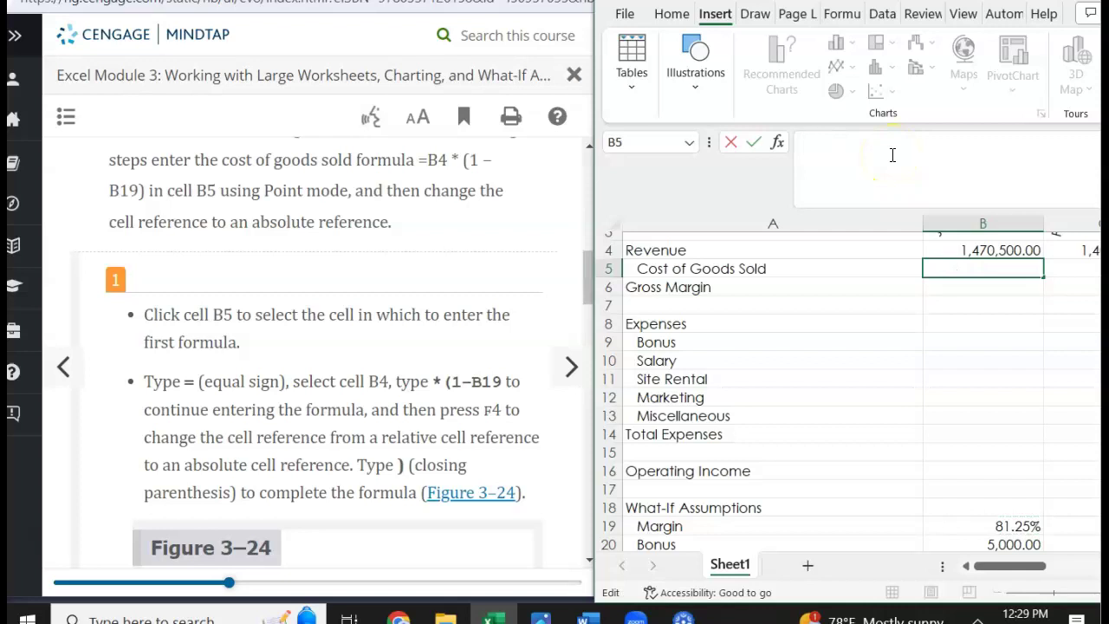
- Enter the cost of goods sold formula =B4*(1-B19) in cell B5, leaving the cell in edit mode
left_click(978, 268)
left_click(974, 529)
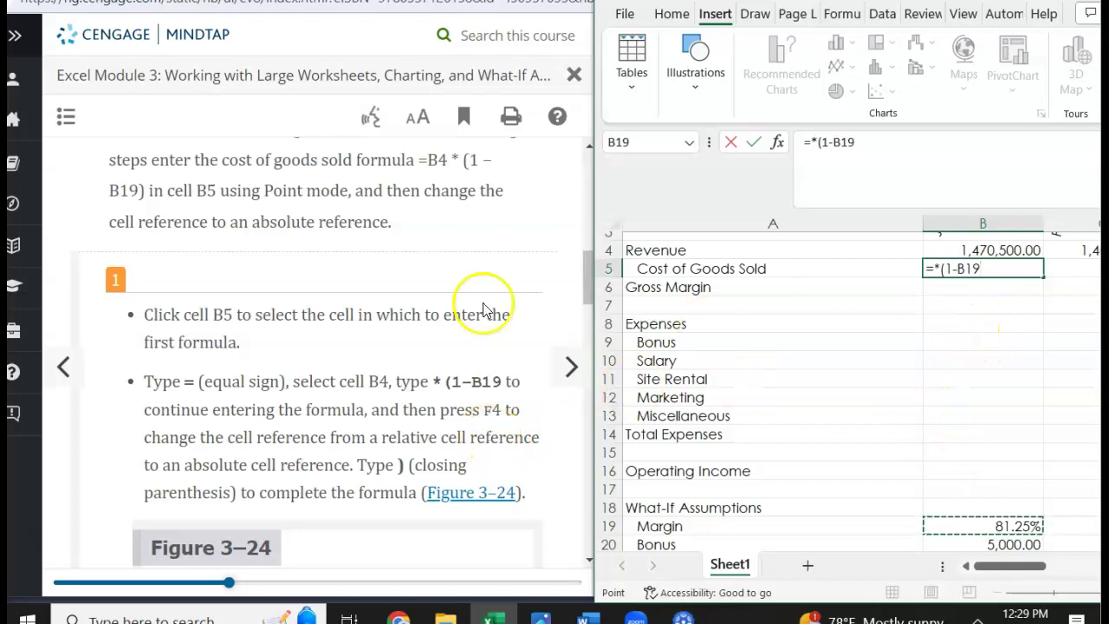
type(")")
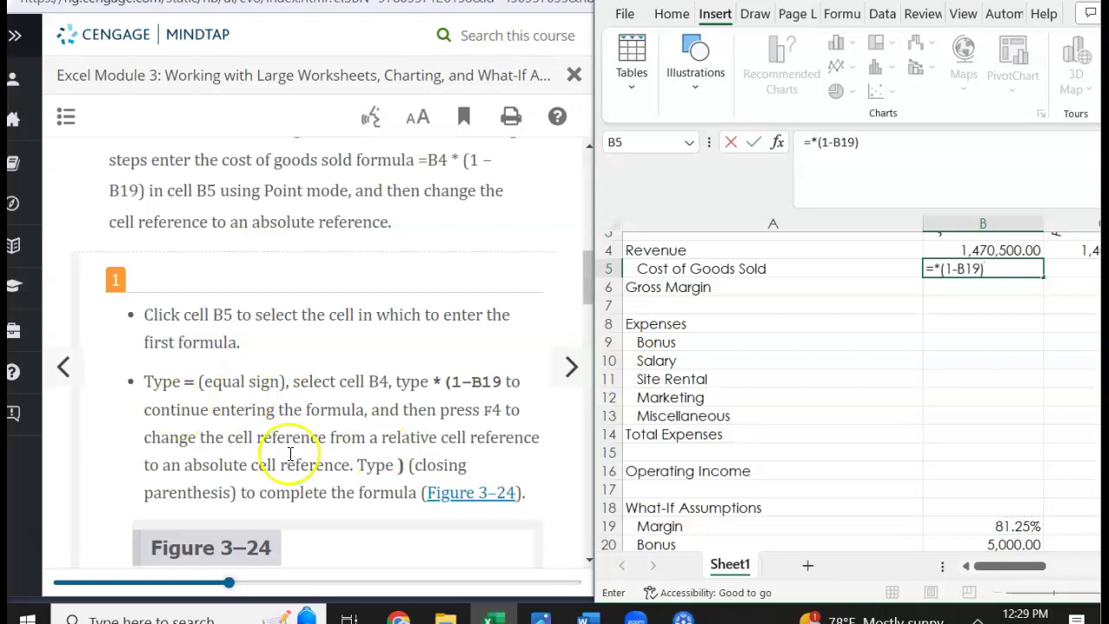
scroll(338, 438, "down", 2)
scroll(338, 435, "down", 5)
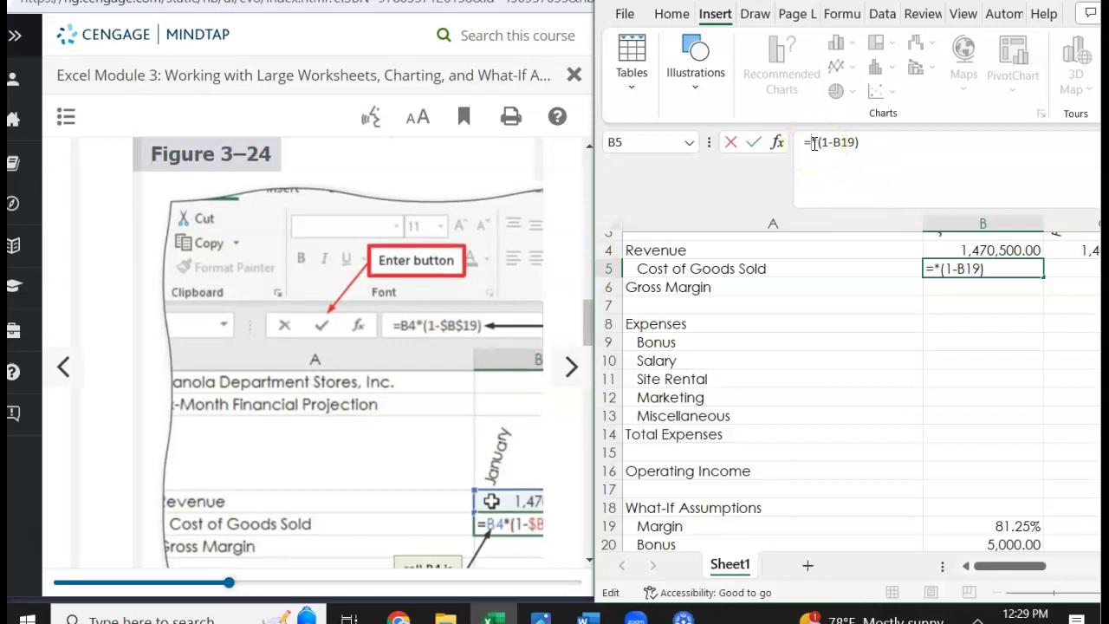
type("B")
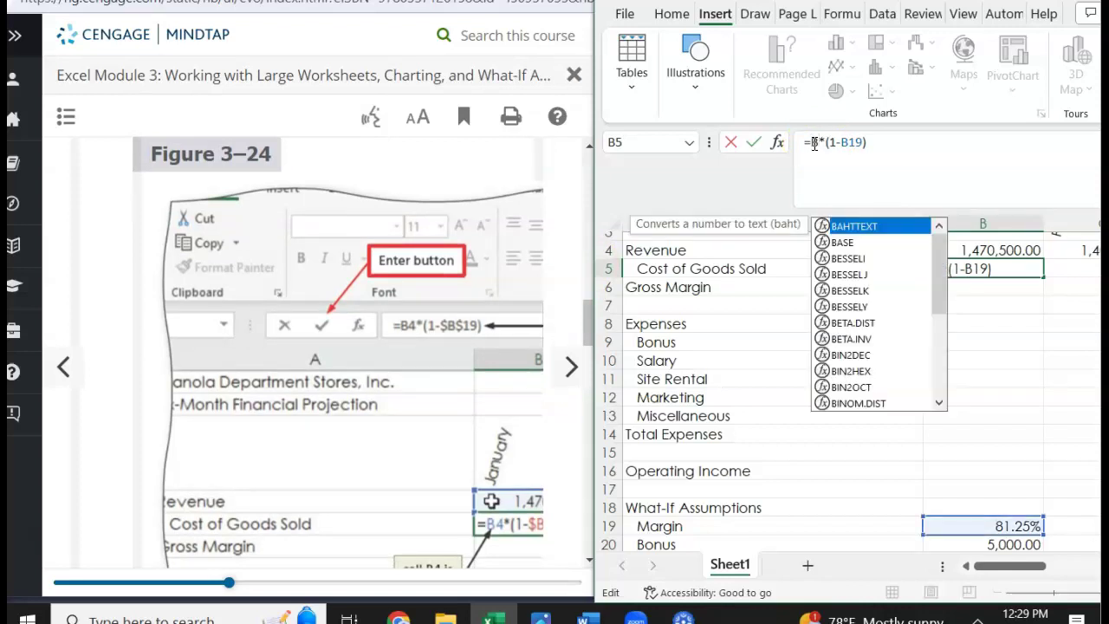
type("4")
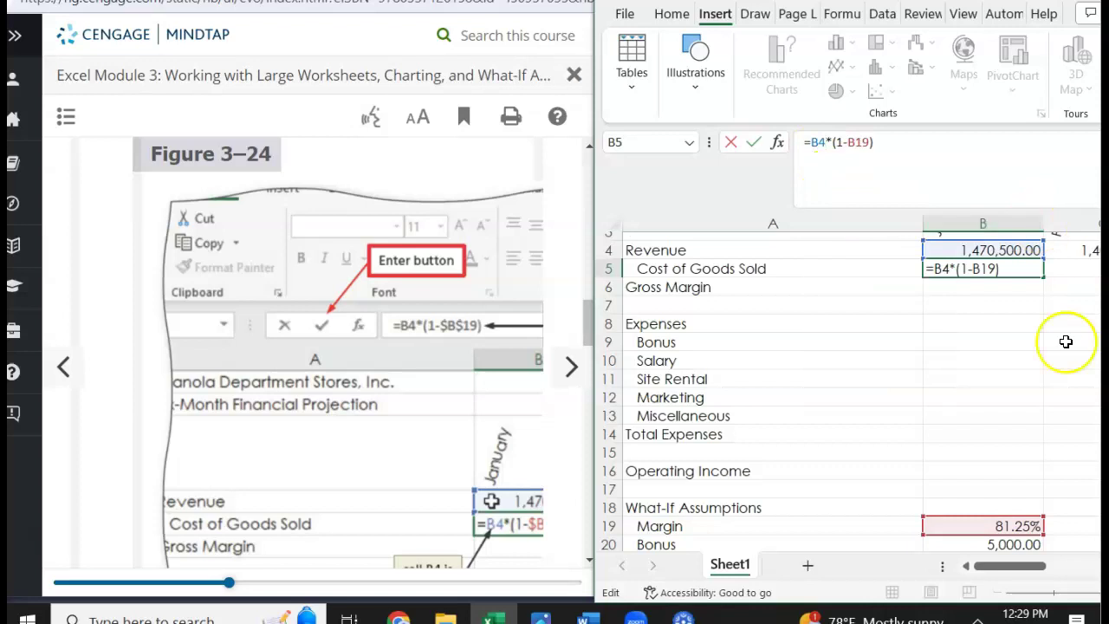
- Make the B19 reference in the B5 formula absolute as $B$19, following Figure 3–24
left_click(824, 153)
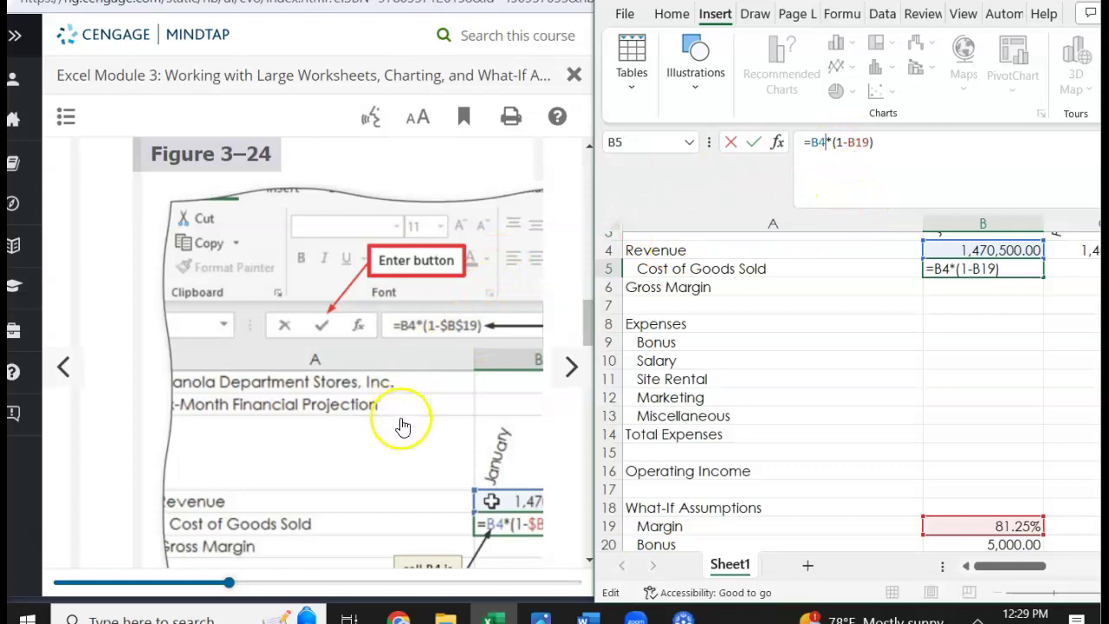
scroll(401, 425, "up", 6)
scroll(401, 425, "down", 3)
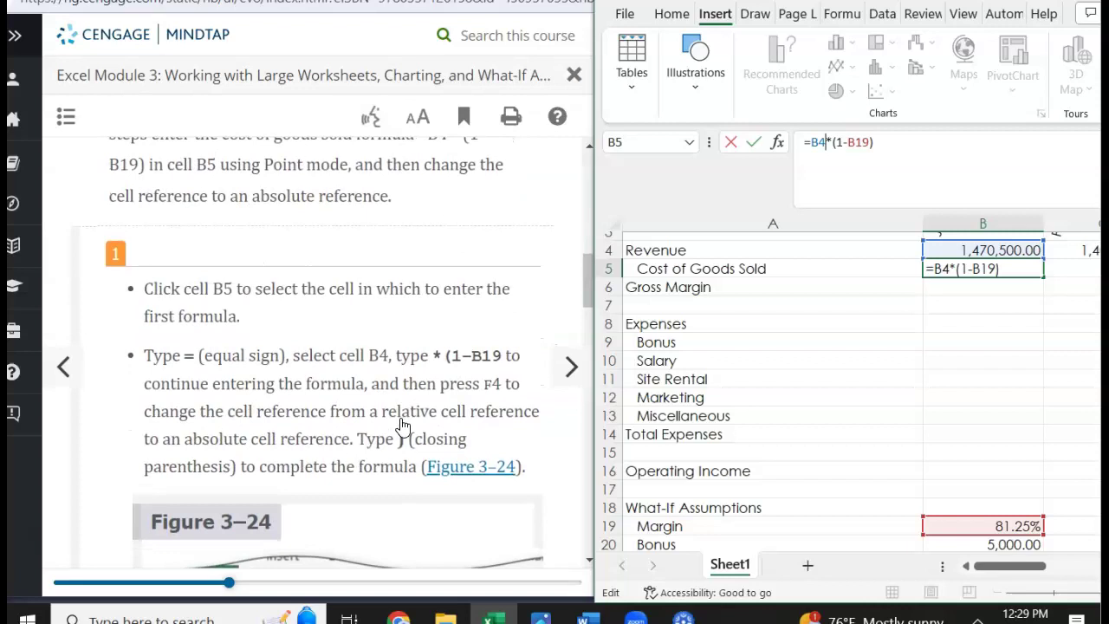
scroll(401, 425, "down", 5)
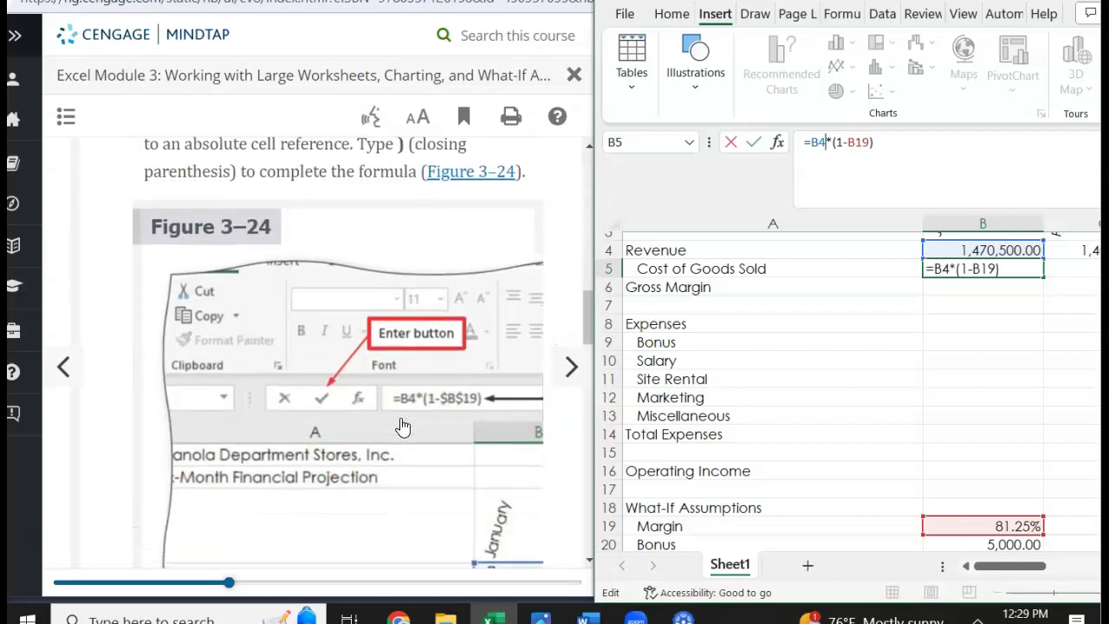
scroll(401, 425, "down", 1)
scroll(401, 425, "down", 9)
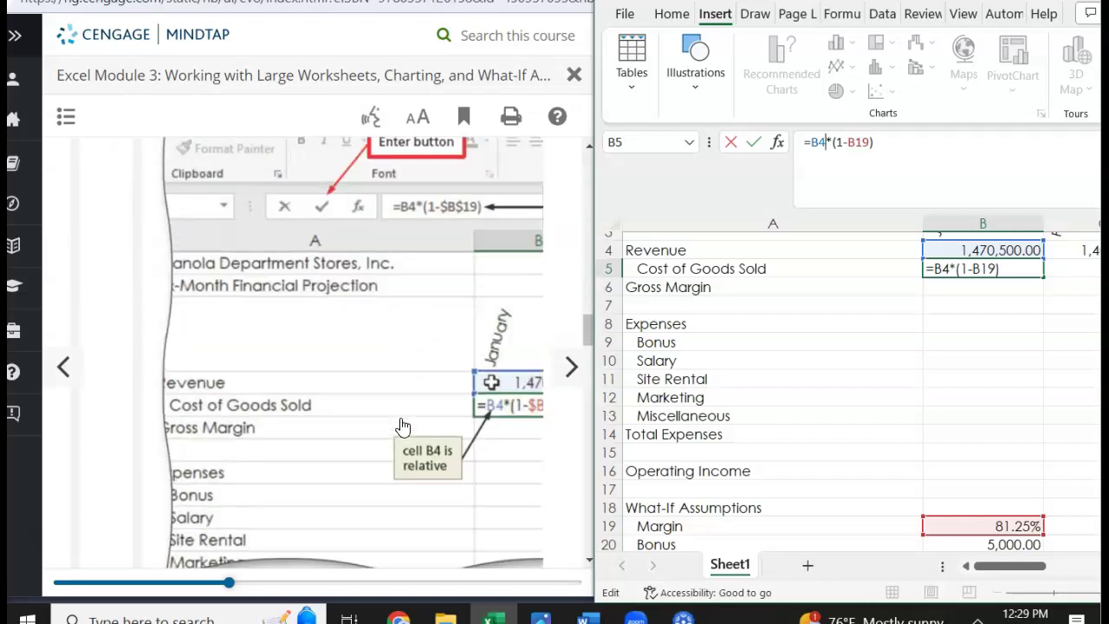
scroll(401, 424, "up", 4)
scroll(403, 427, "up", 5)
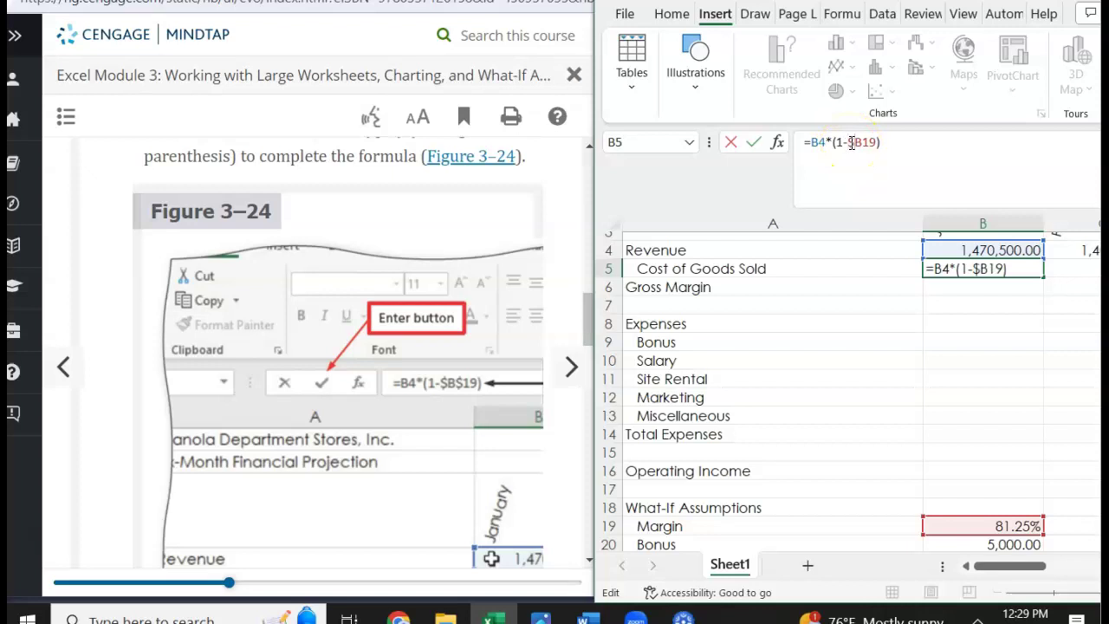
left_click(868, 145)
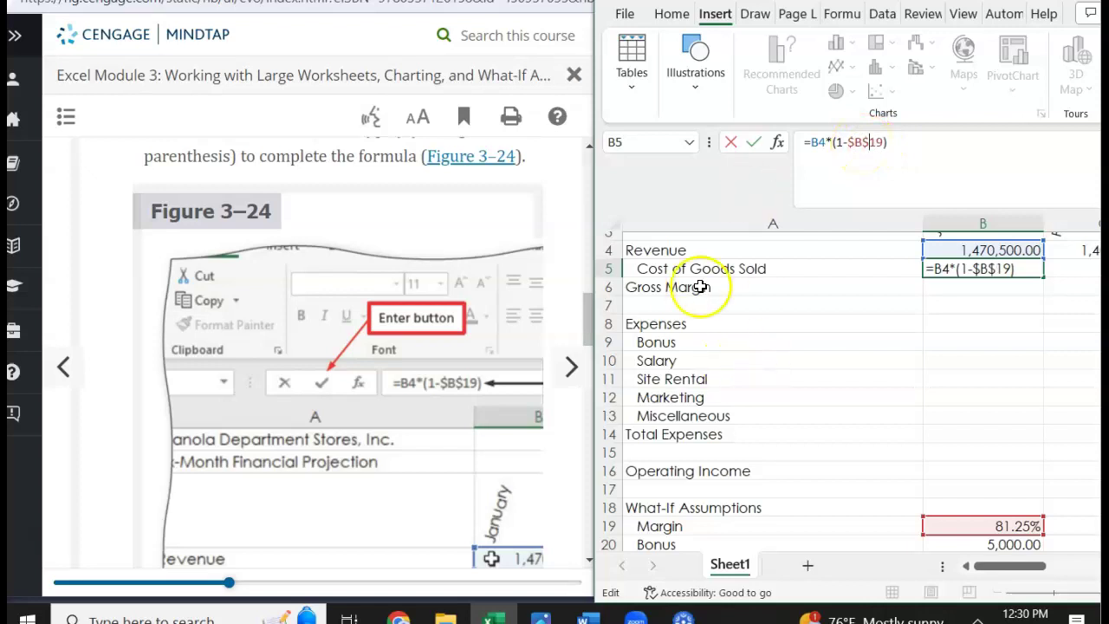
- Check the formula =B4*(1-$B$19) against Figure 3–24 and commit it to cell B5
left_click(361, 393)
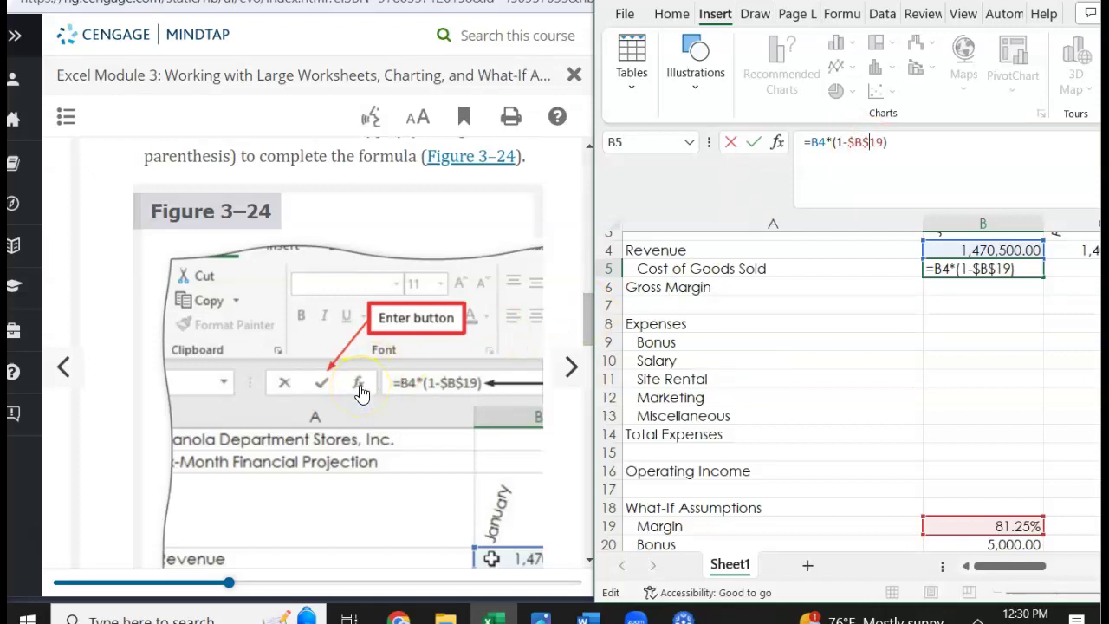
scroll(358, 392, "down", 1)
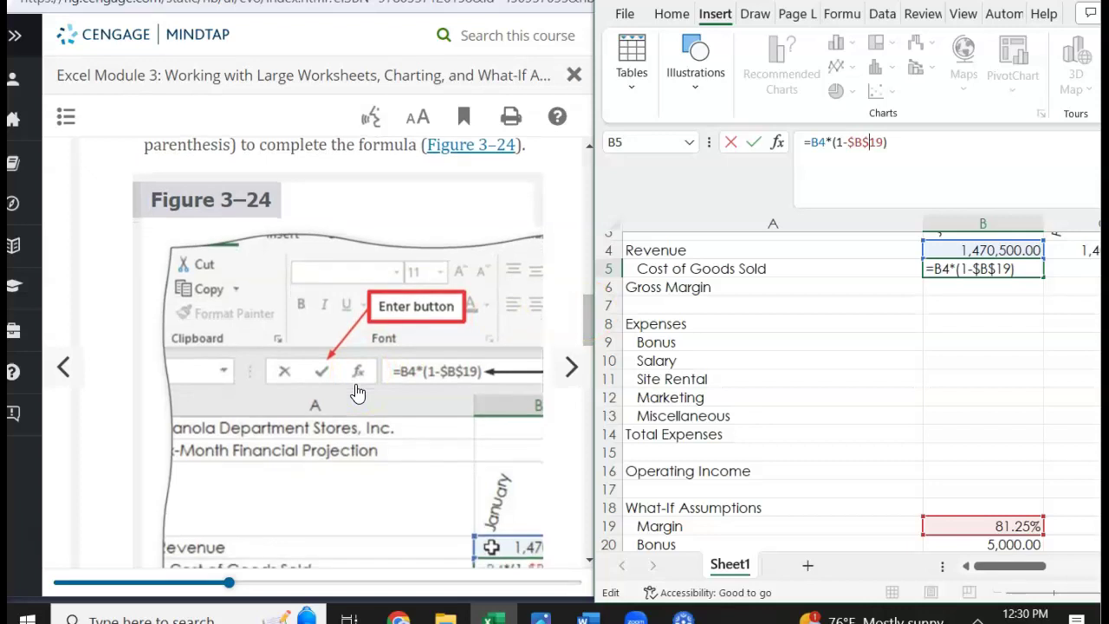
scroll(358, 392, "down", 5)
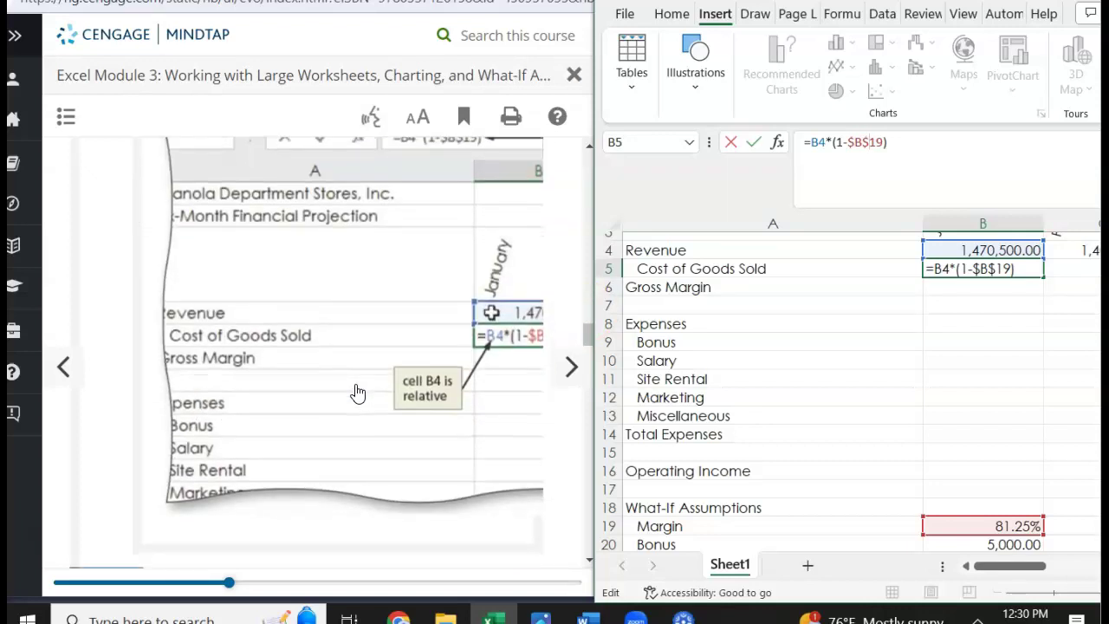
scroll(357, 392, "down", 3)
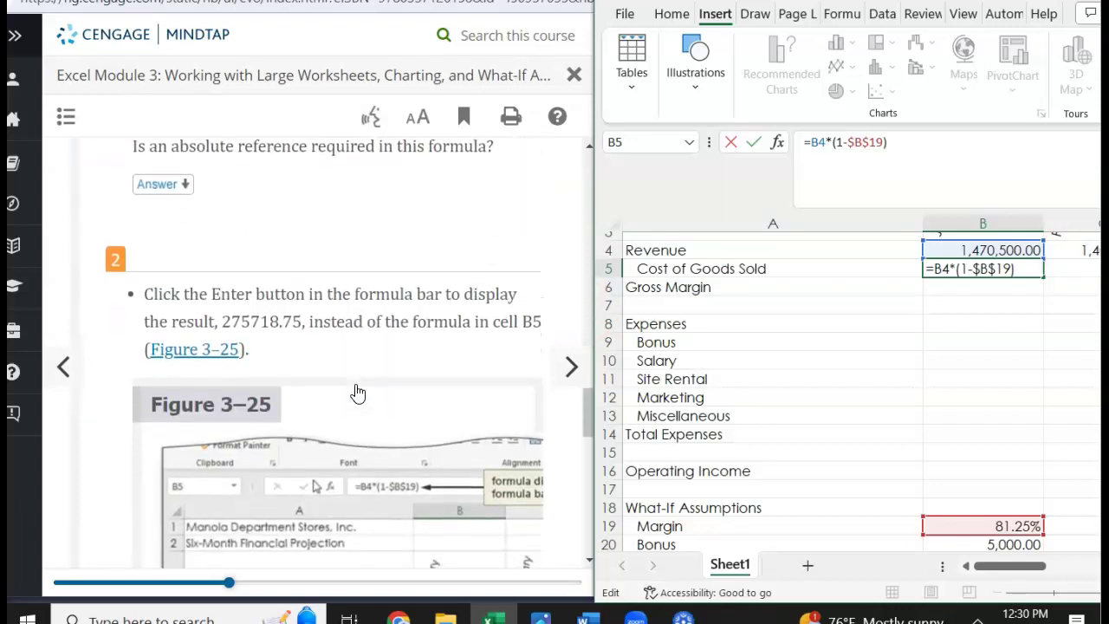
key("Return")
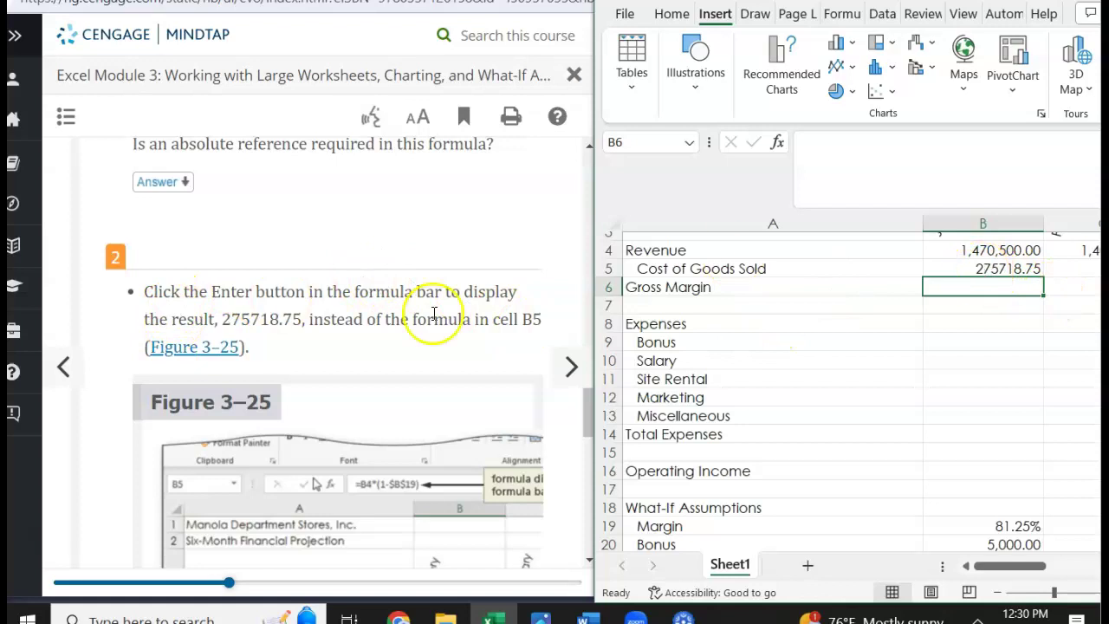
- Select cell B5 and compare its formula and result with Figure 3–25
left_click(956, 268)
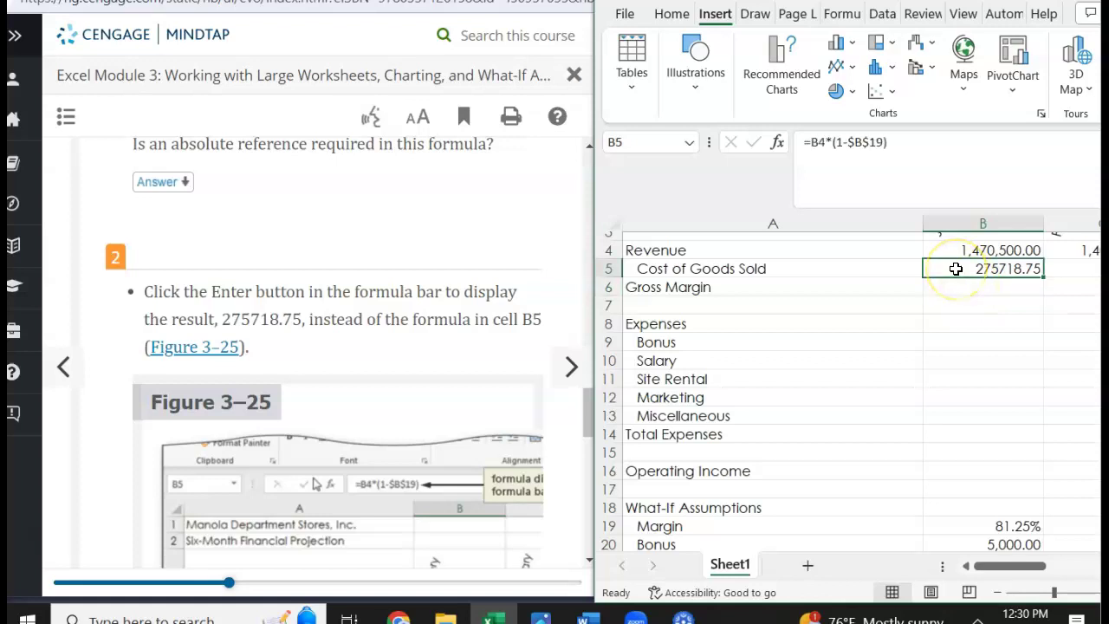
scroll(309, 371, "down", 2)
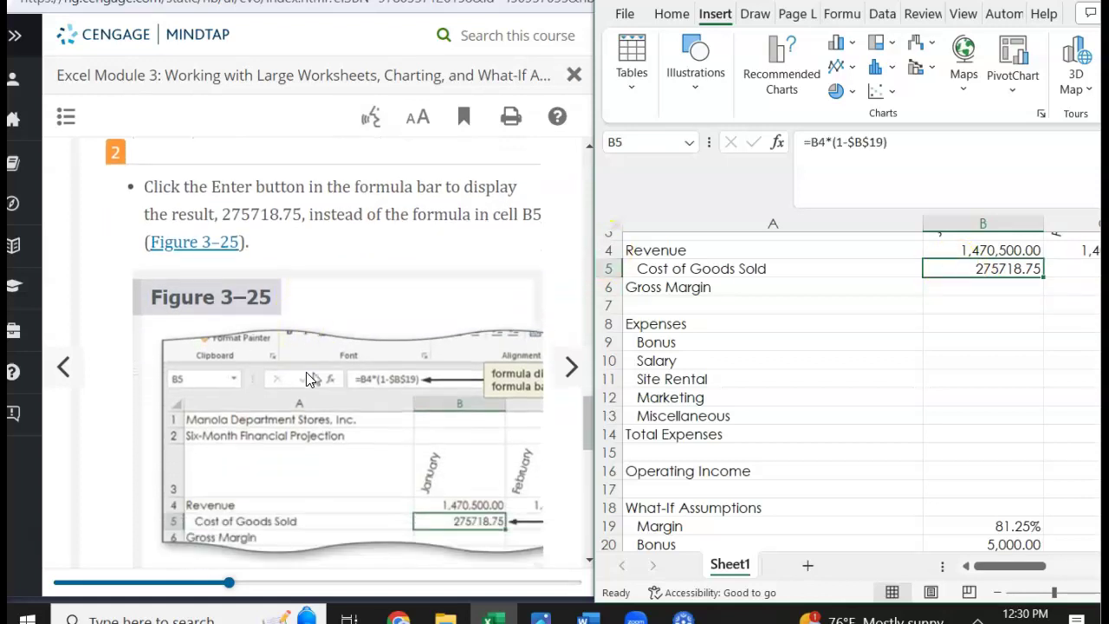
scroll(309, 380, "down", 5)
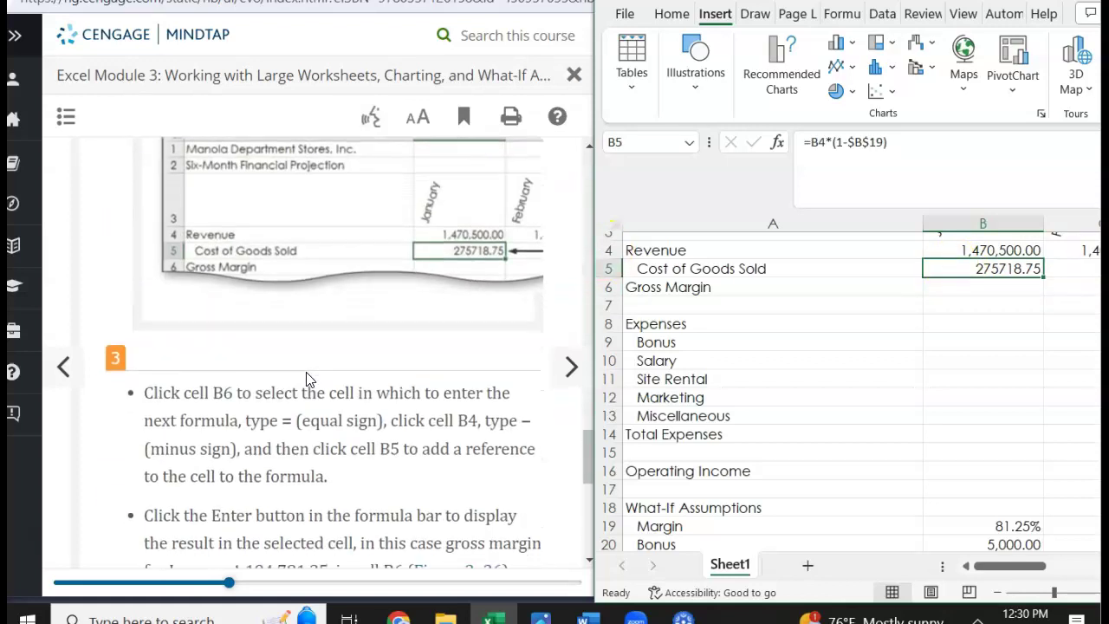
- Enter the January gross margin formula =B4-B5 in cell B6
left_click(942, 284)
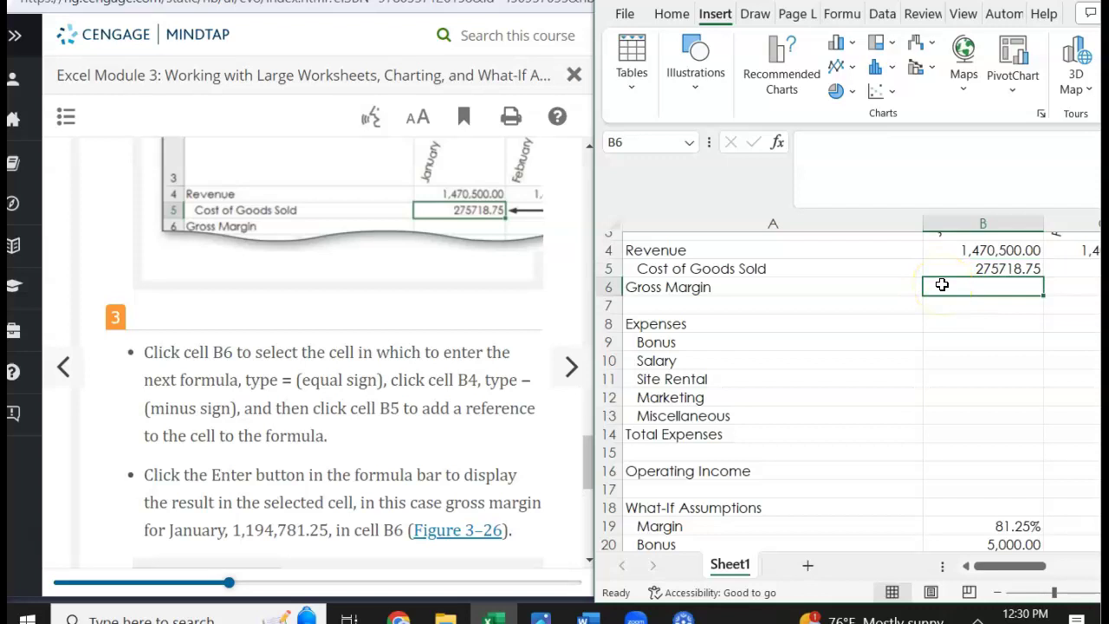
type("=")
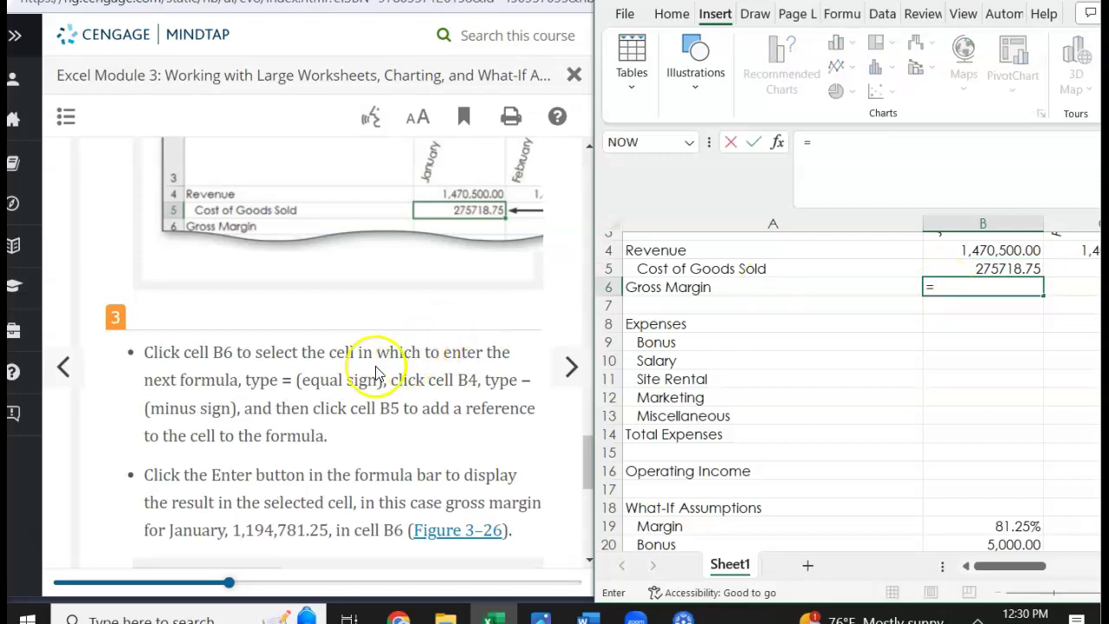
scroll(433, 394, "down", 5)
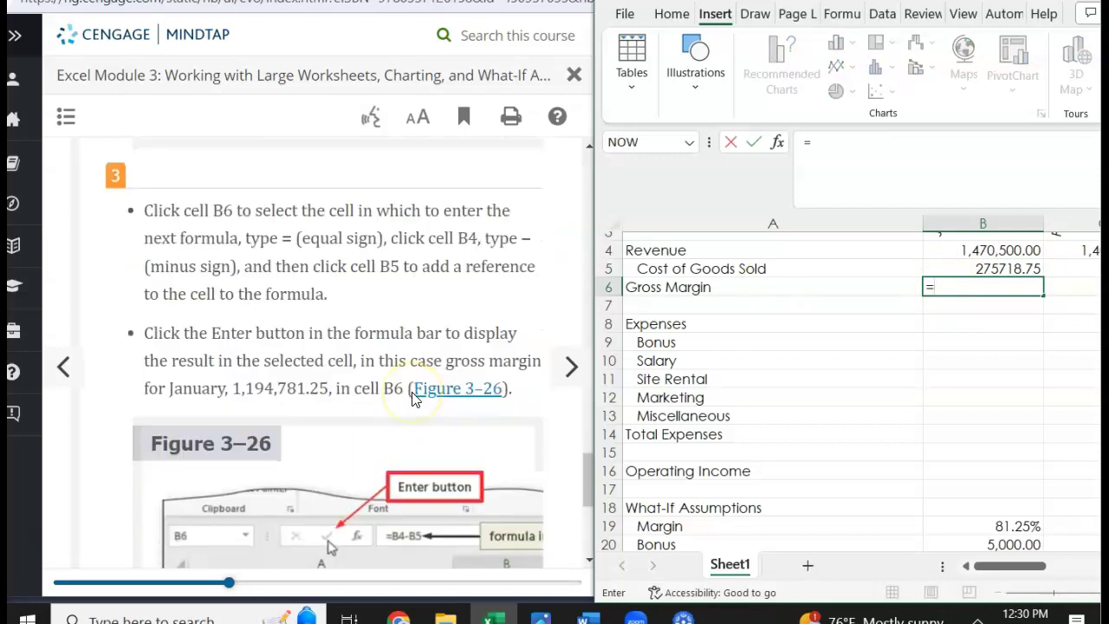
scroll(416, 398, "up", 5)
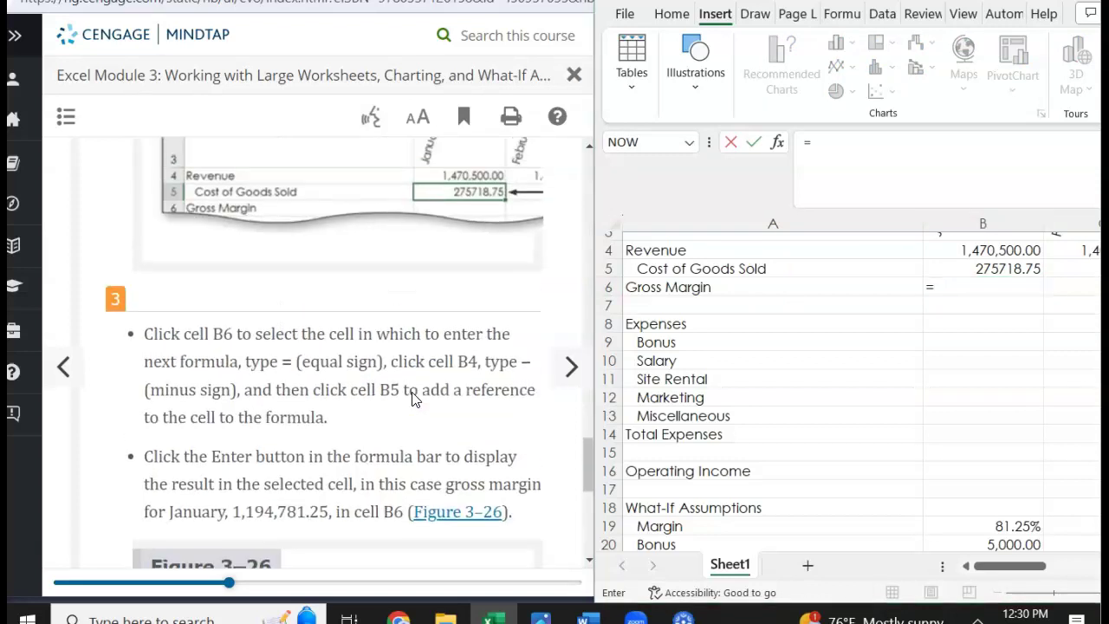
left_click(939, 249)
type("-")
left_click(938, 265)
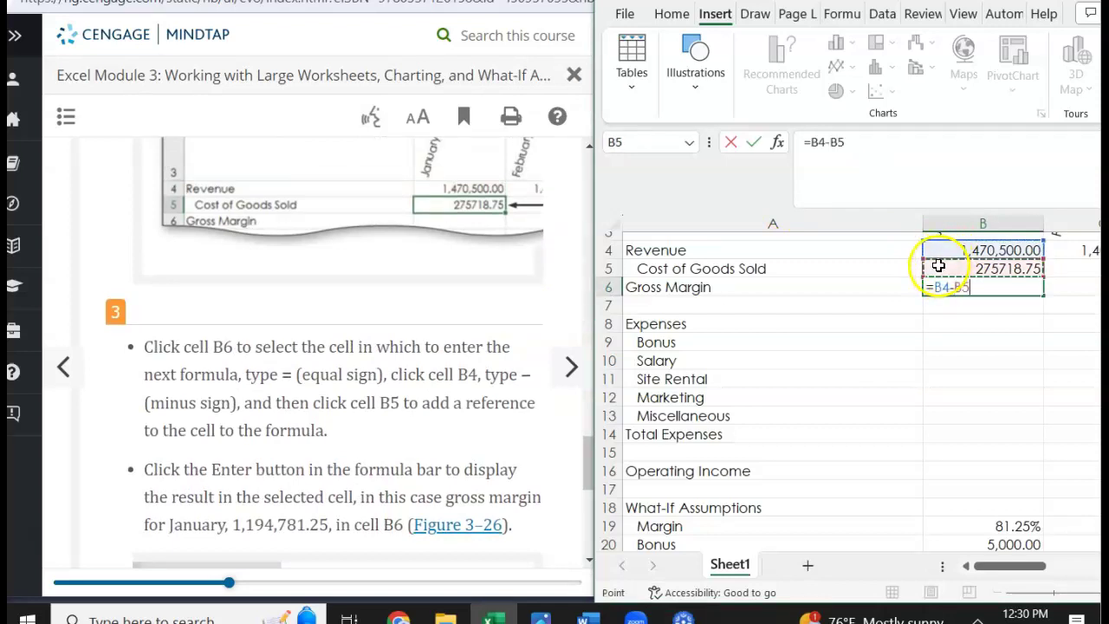
scroll(339, 454, "down", 1)
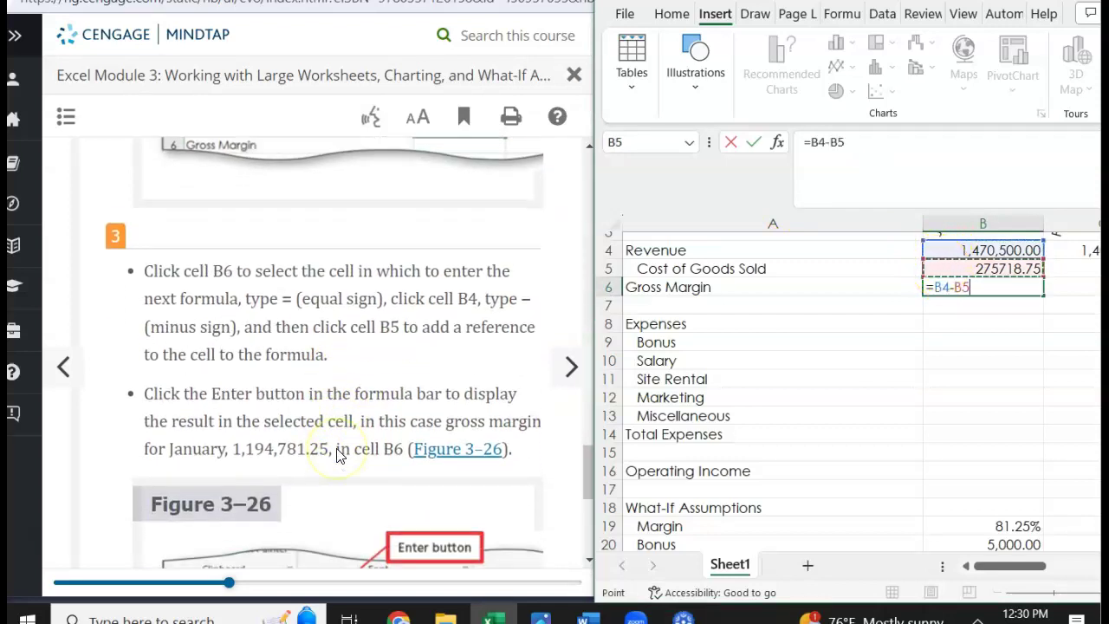
scroll(339, 454, "down", 1)
scroll(338, 456, "down", 1)
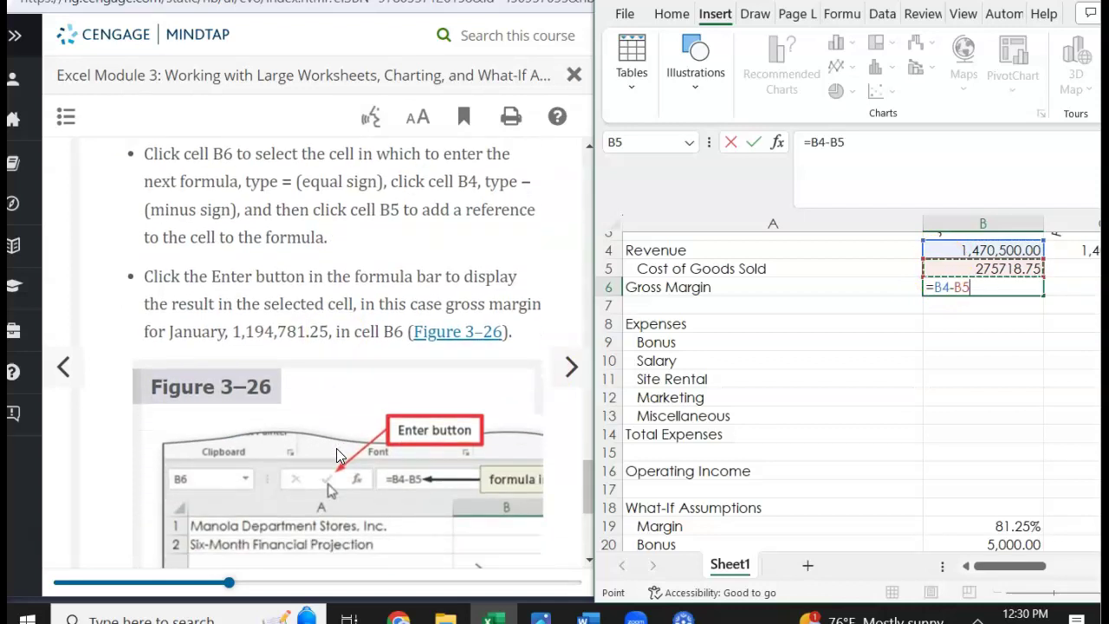
key("Return")
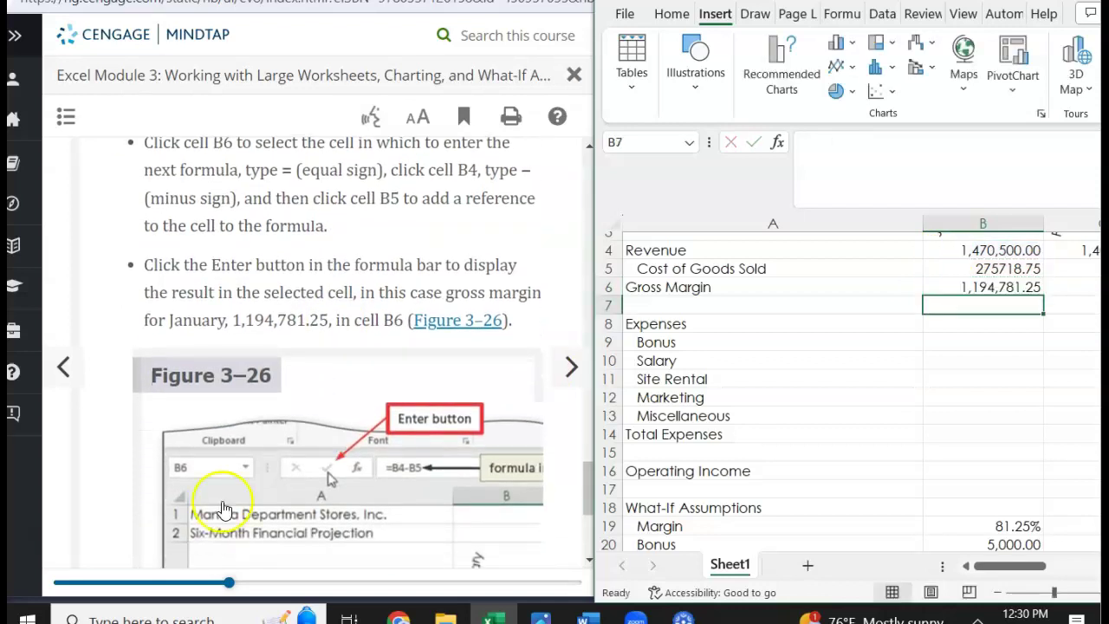
- Compare the January gross margin in B6 with Figure 3–26
scroll(313, 381, "down", 1)
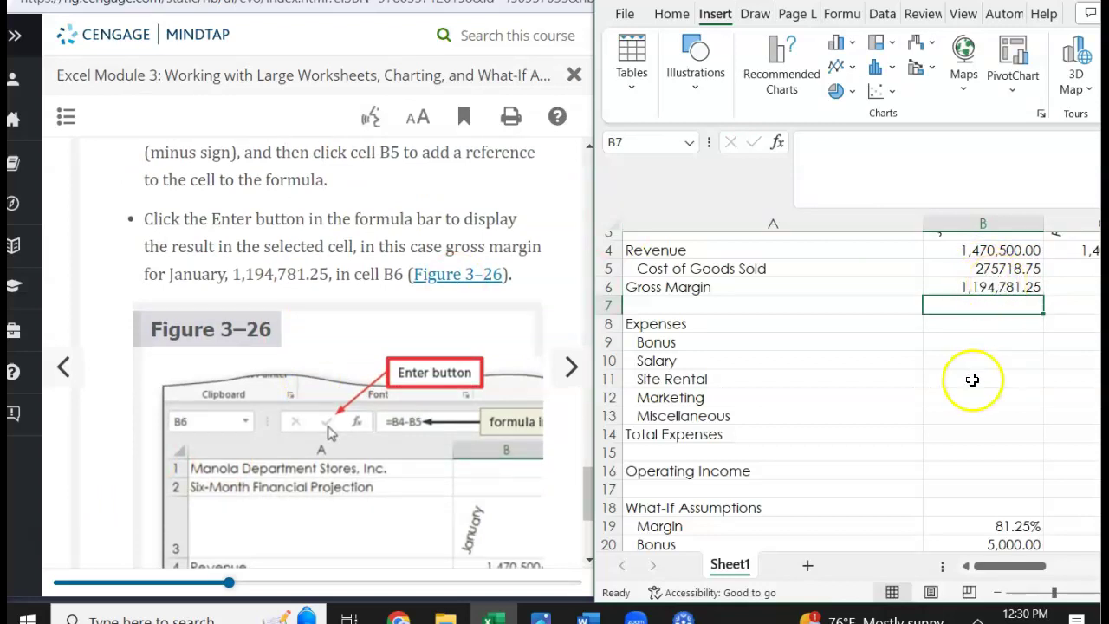
scroll(317, 468, "down", 5)
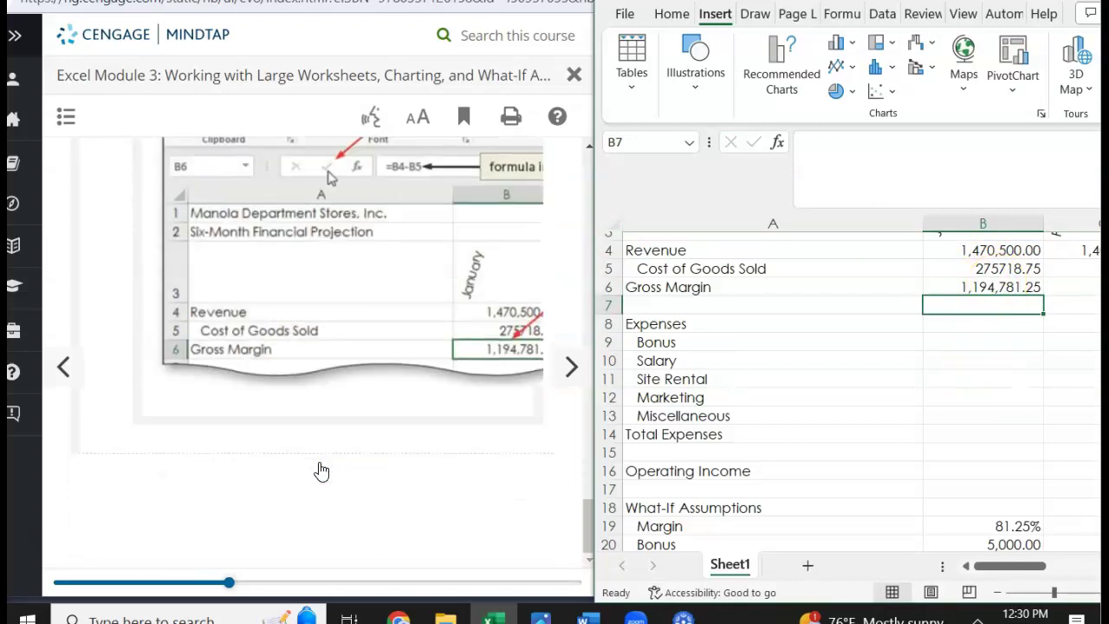
scroll(321, 471, "up", 3)
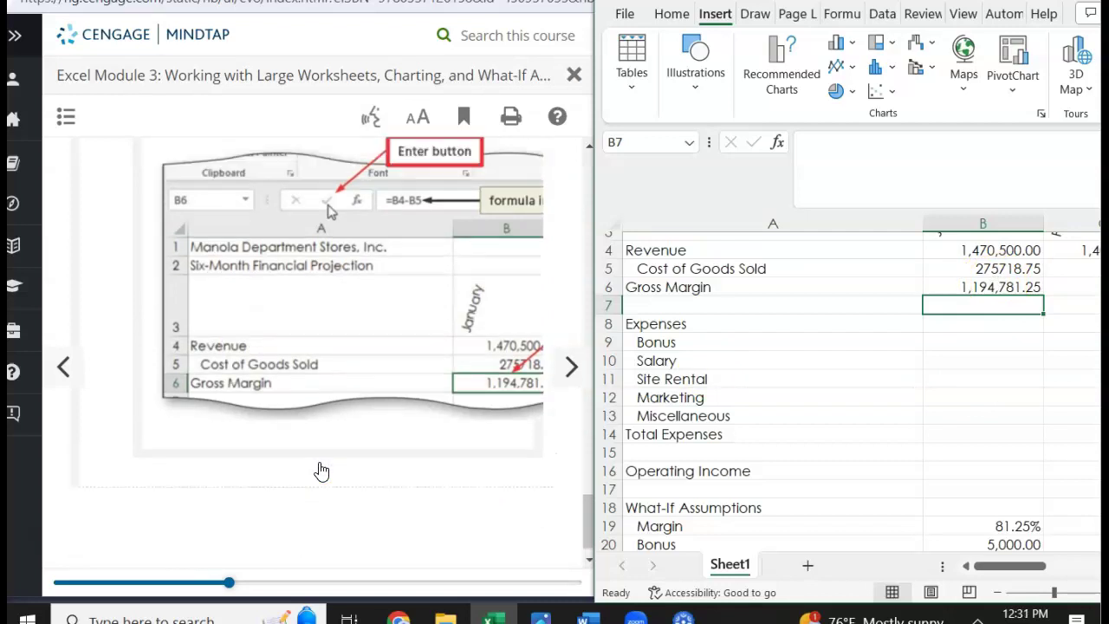
scroll(322, 471, "down", 3)
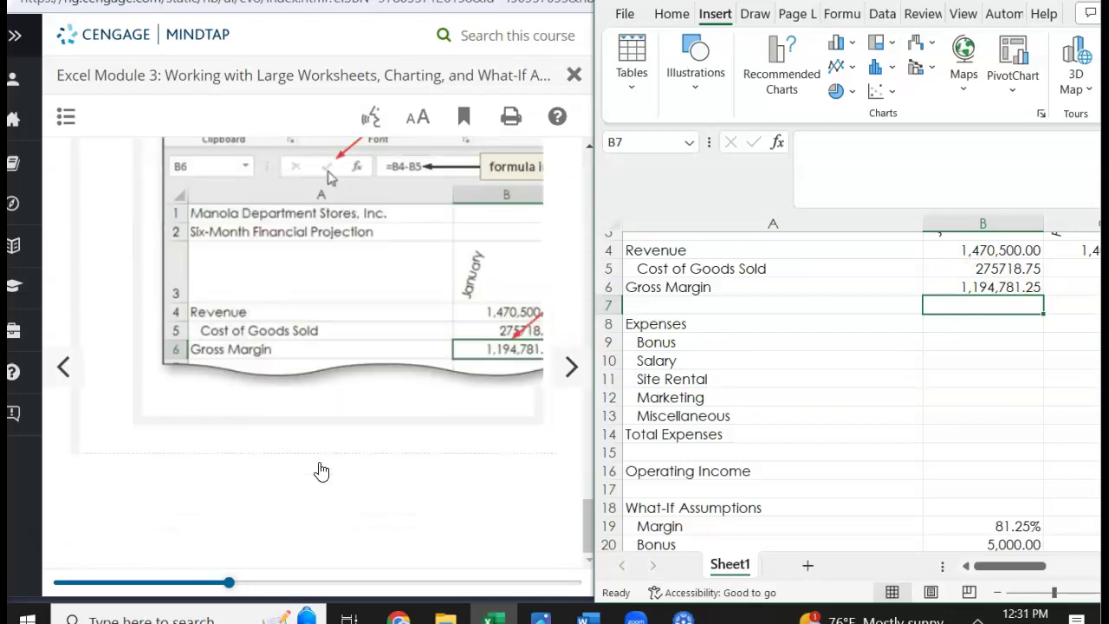
- Advance to the IF function instructions in section EX 3-6 and select cell B9 for January's Bonus
left_click(571, 367)
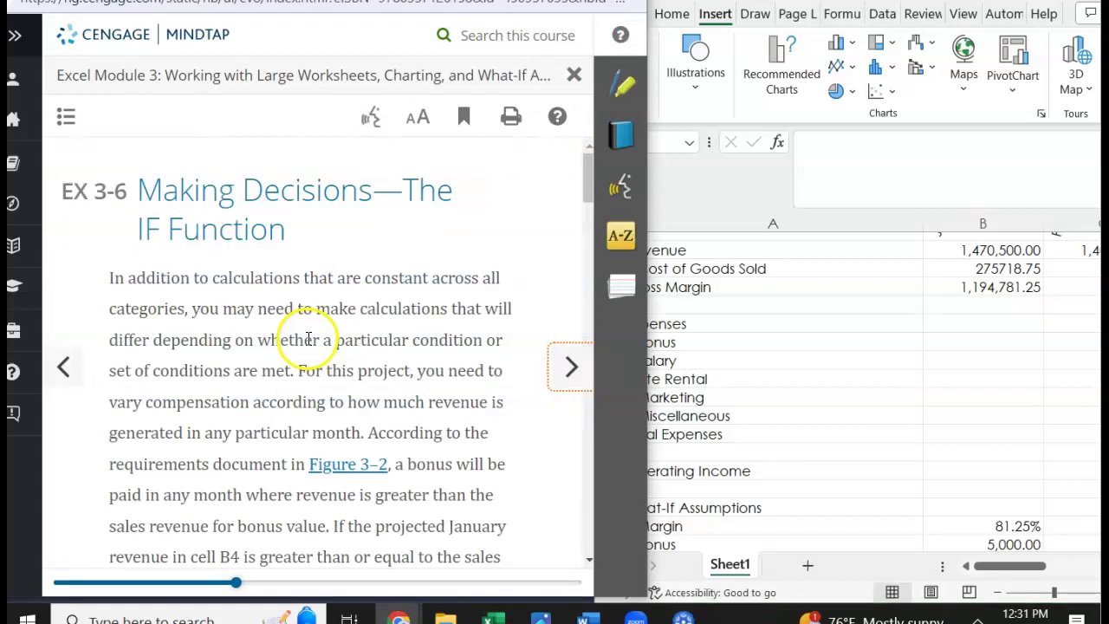
scroll(303, 340, "down", 4)
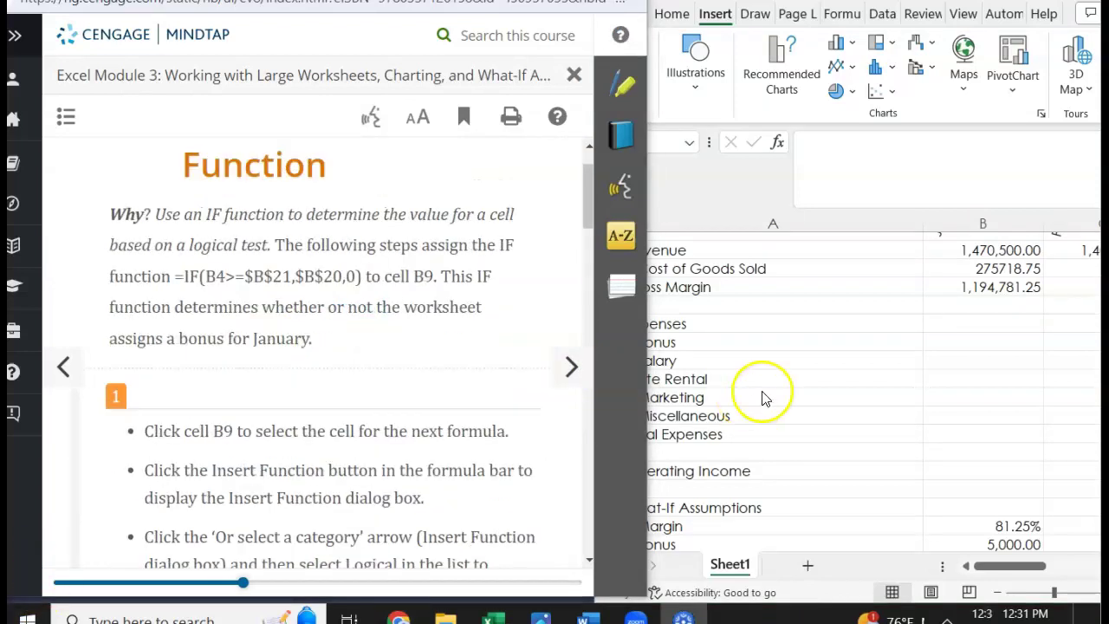
left_click(943, 309)
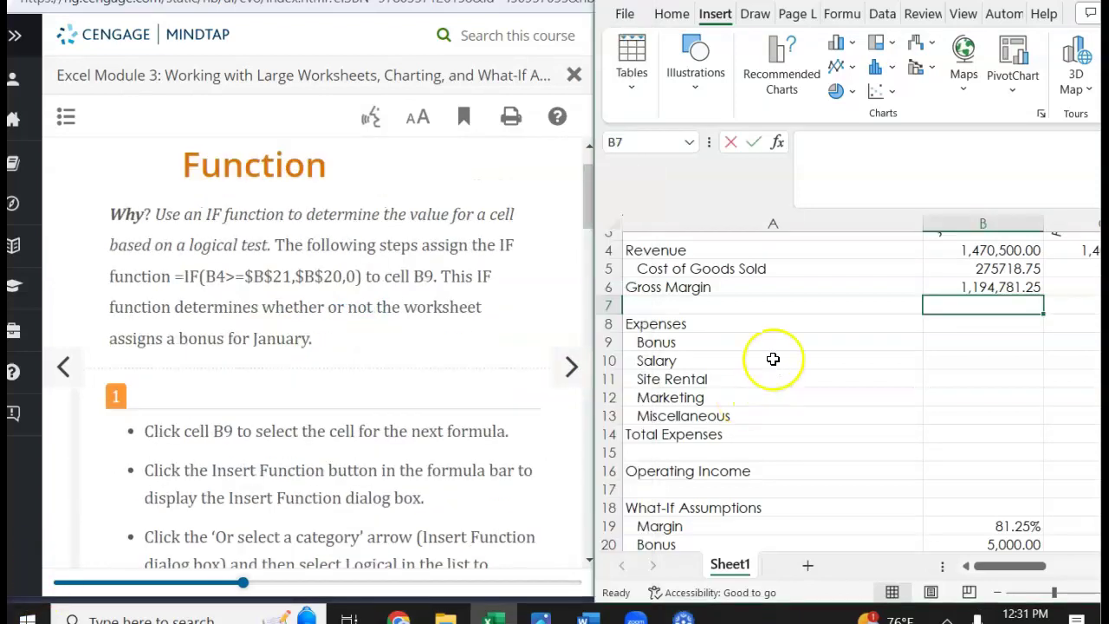
left_click(943, 342)
scroll(327, 400, "down", 4)
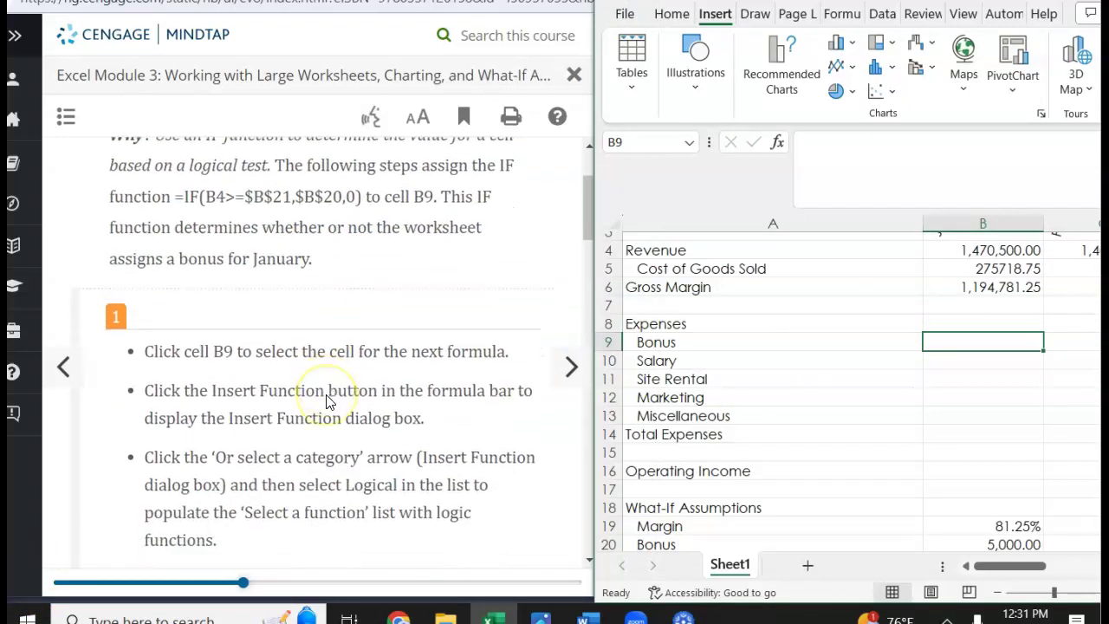
- Start inserting a function in cell B9 and choose IF from the Logical category
scroll(328, 400, "down", 1)
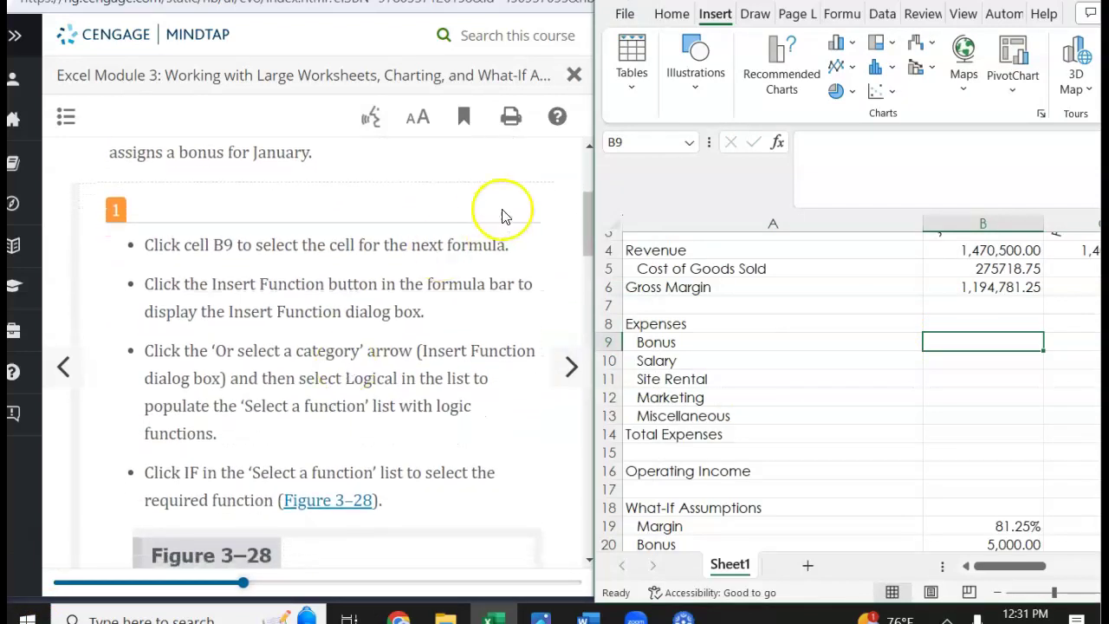
left_click(777, 143)
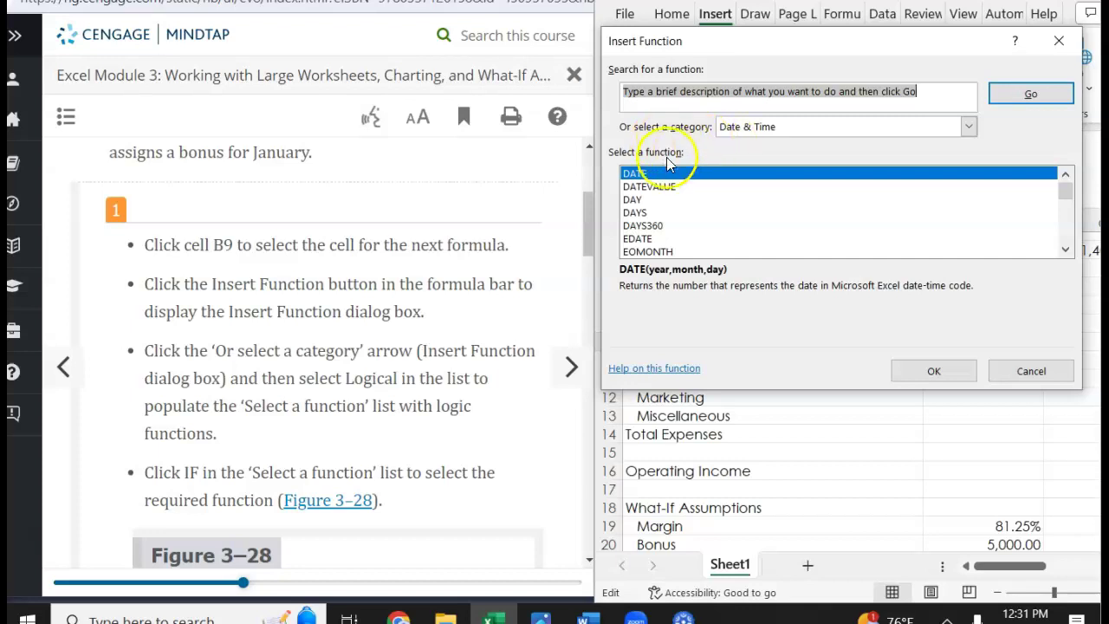
left_click(766, 128)
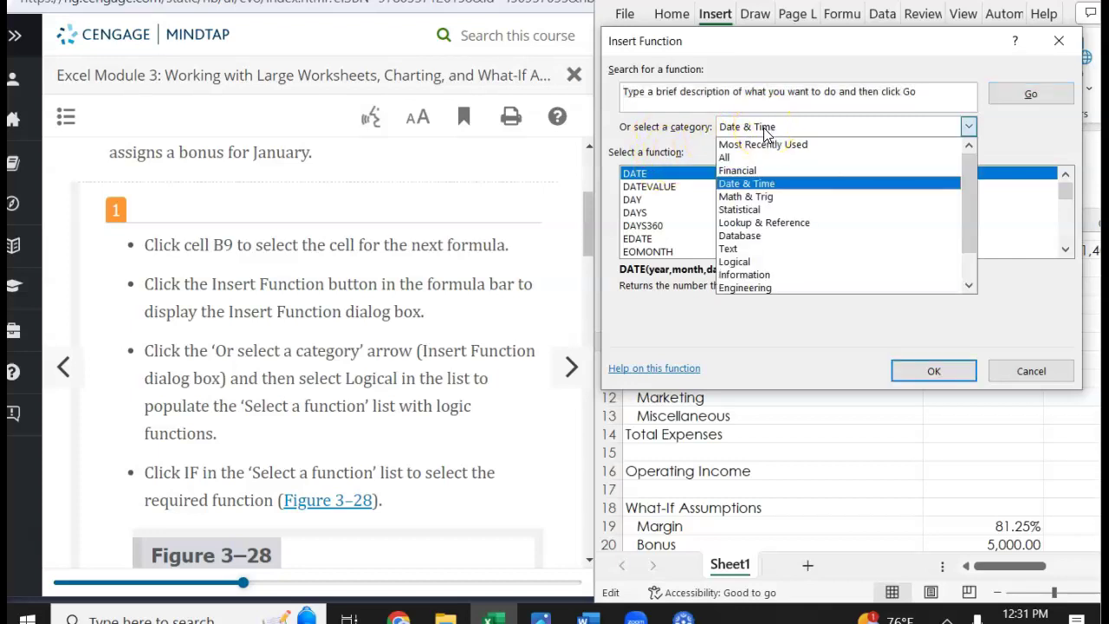
left_click(764, 260)
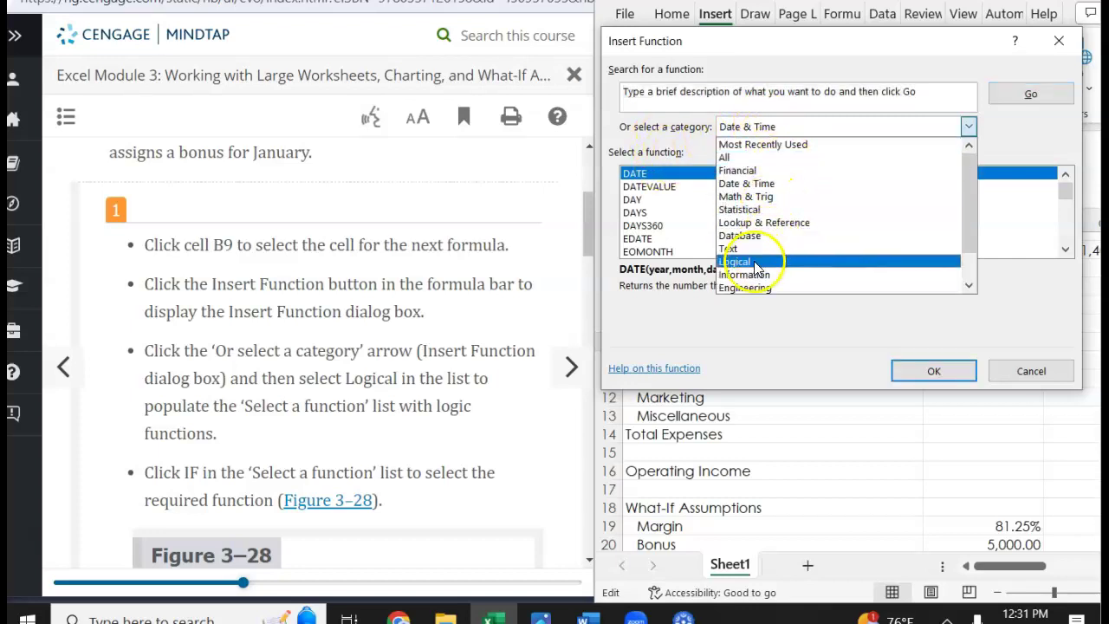
left_click(755, 263)
scroll(401, 270, "down", 3)
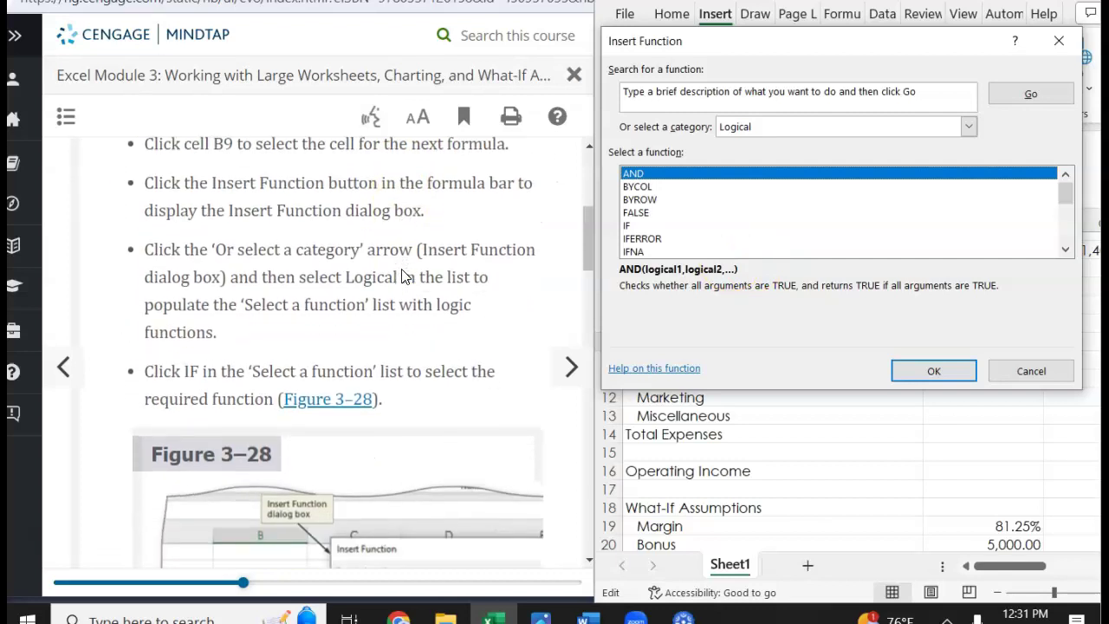
scroll(401, 274, "down", 1)
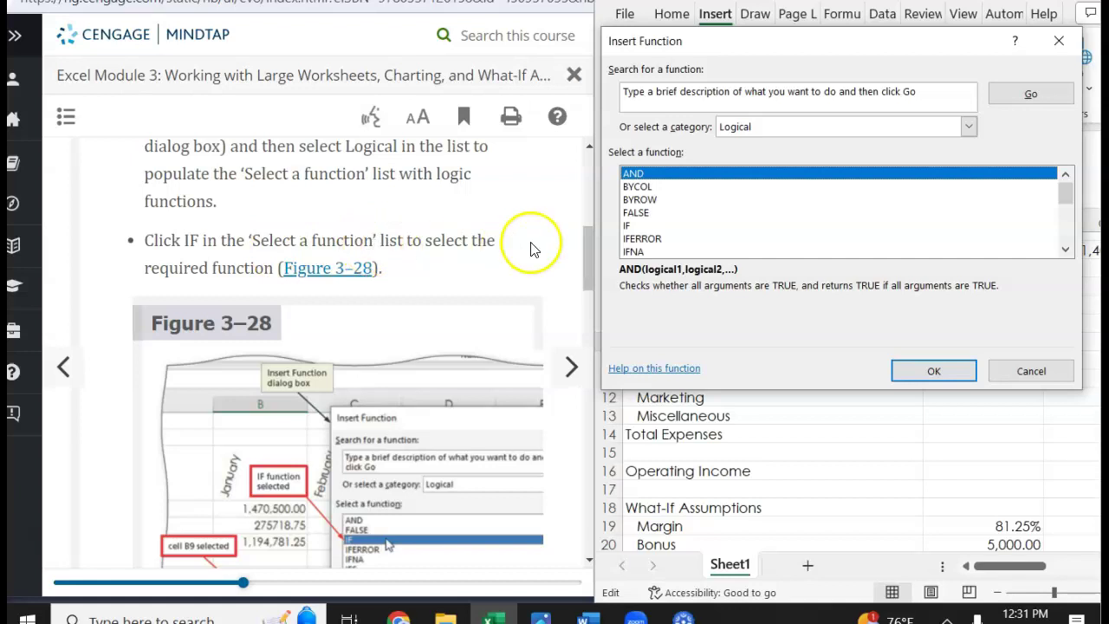
left_click(628, 227)
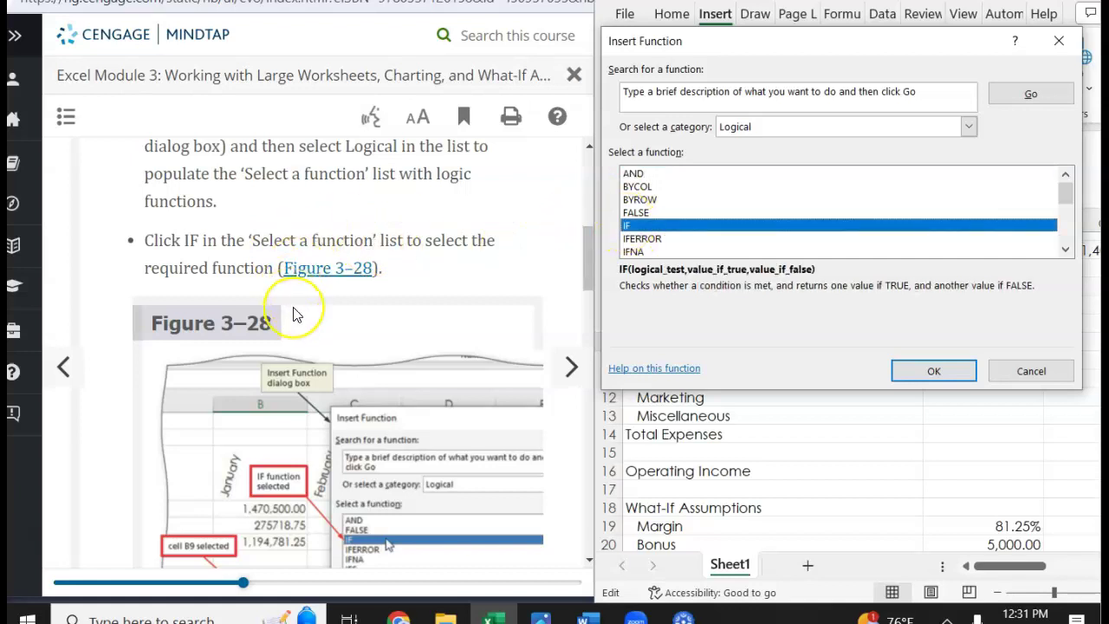
- Insert the IF function in B9 with logical test b4>=$b$21, value if true $b$20 and value if false 0
scroll(294, 312, "down", 3)
scroll(294, 314, "down", 4)
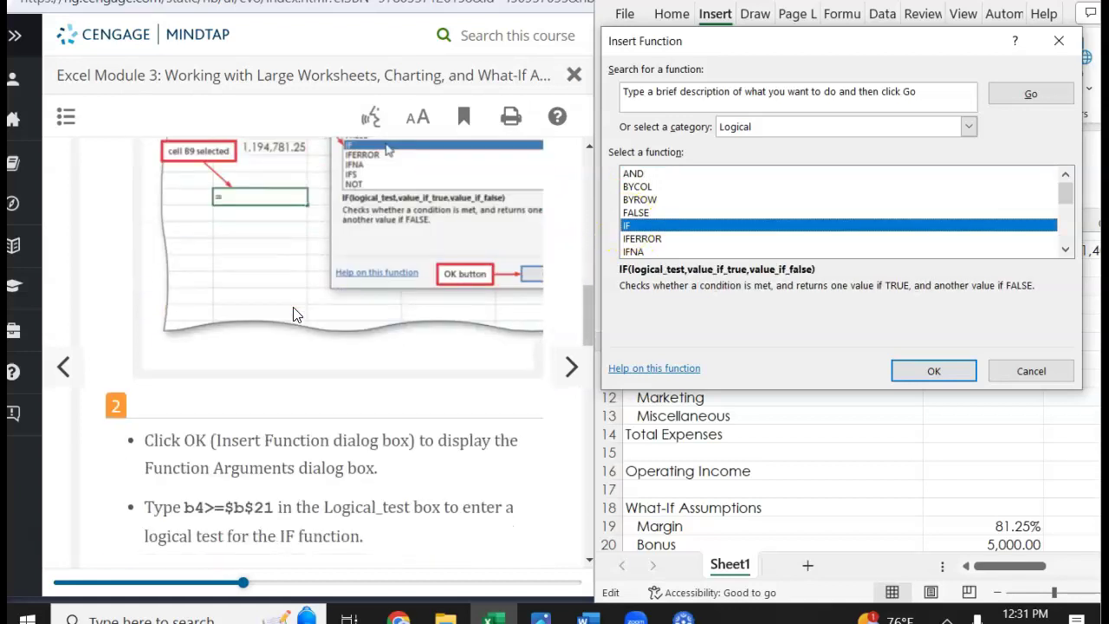
scroll(294, 315, "down", 2)
left_click(931, 370)
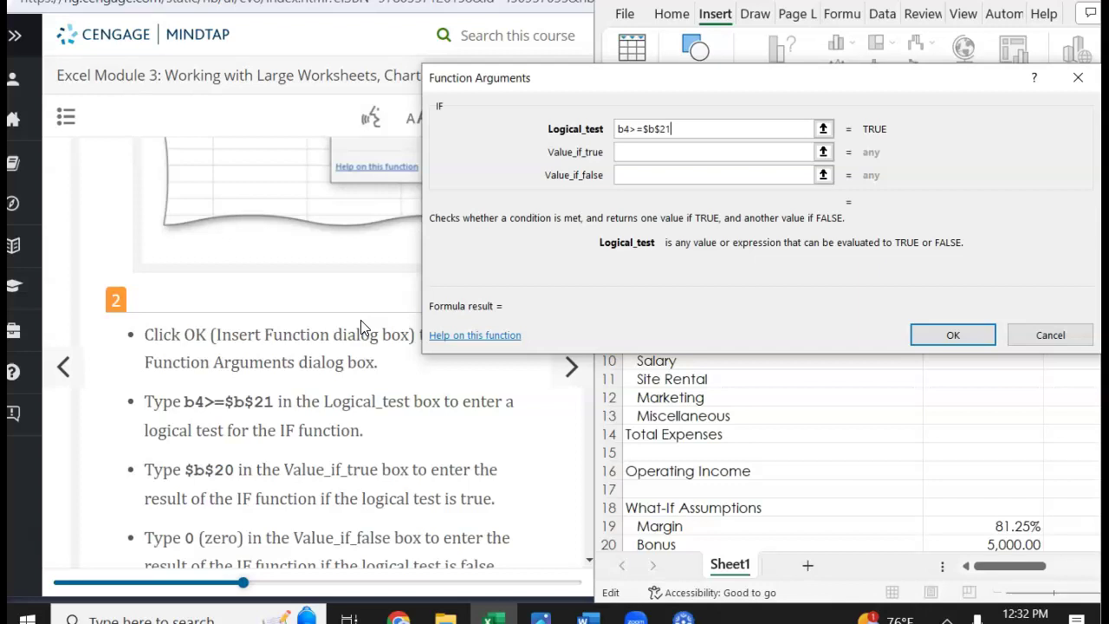
left_click(630, 152)
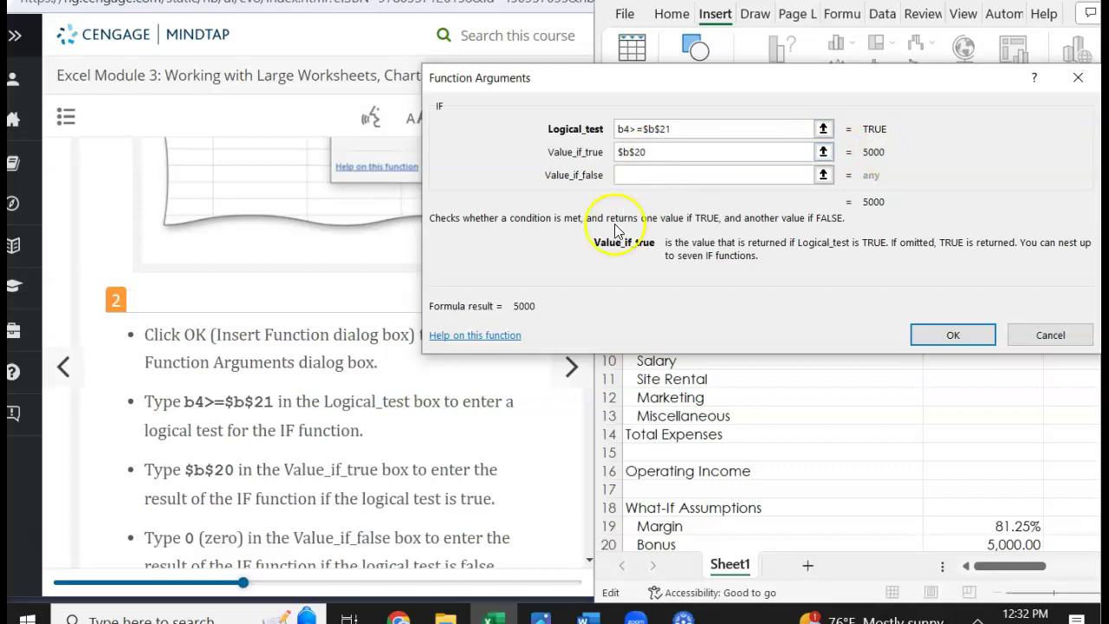
scroll(217, 416, "down", 2)
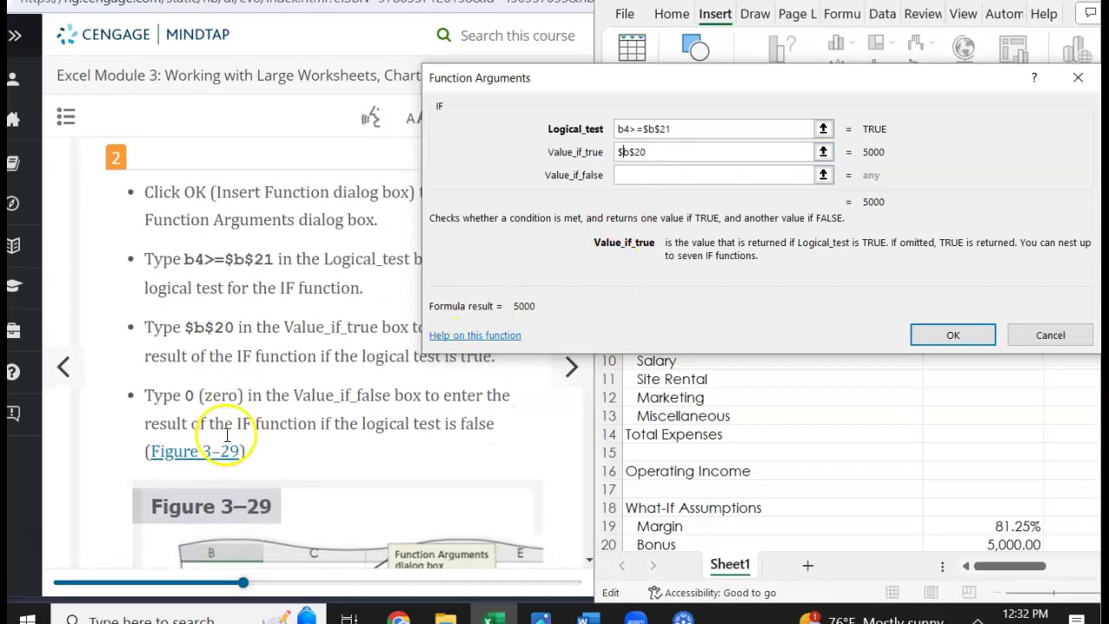
left_click(658, 173)
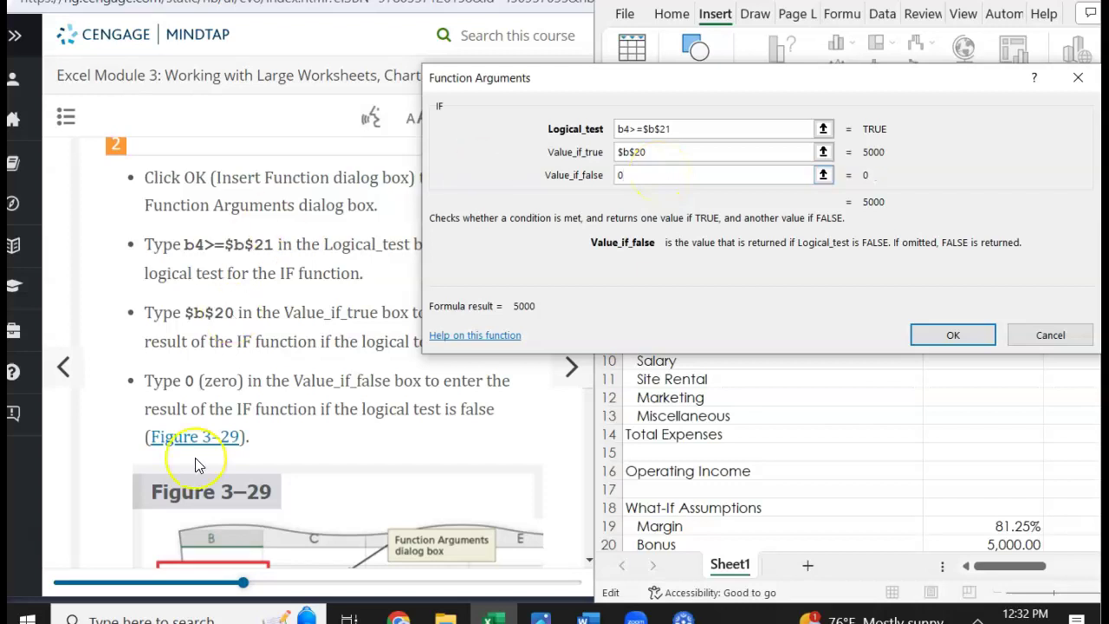
scroll(195, 459, "down", 3)
scroll(195, 459, "down", 1)
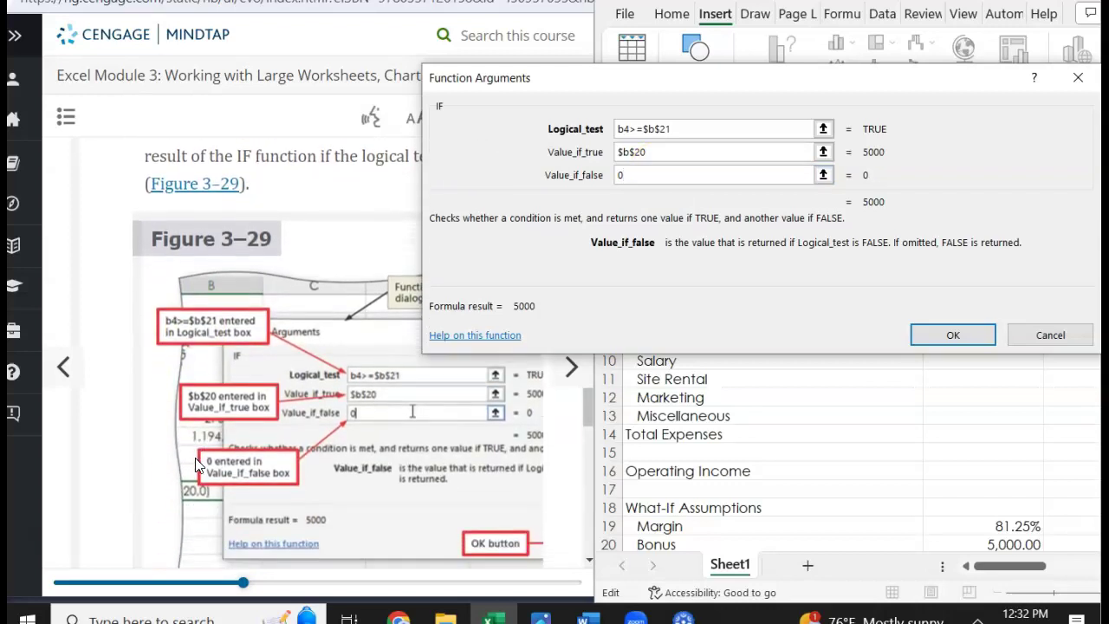
scroll(195, 466, "down", 4)
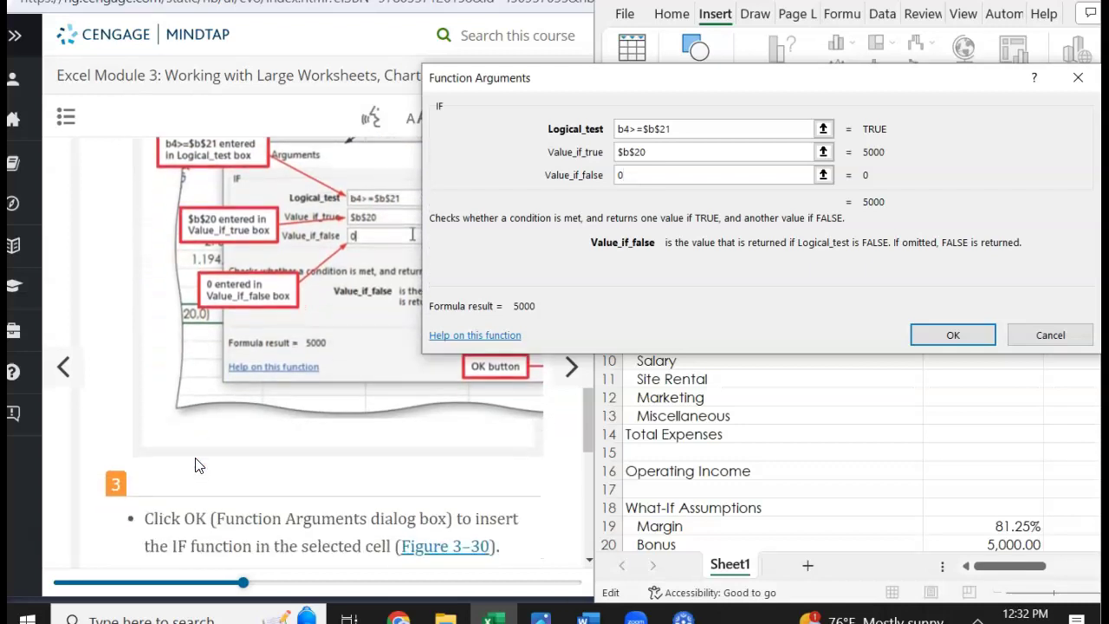
left_click(928, 333)
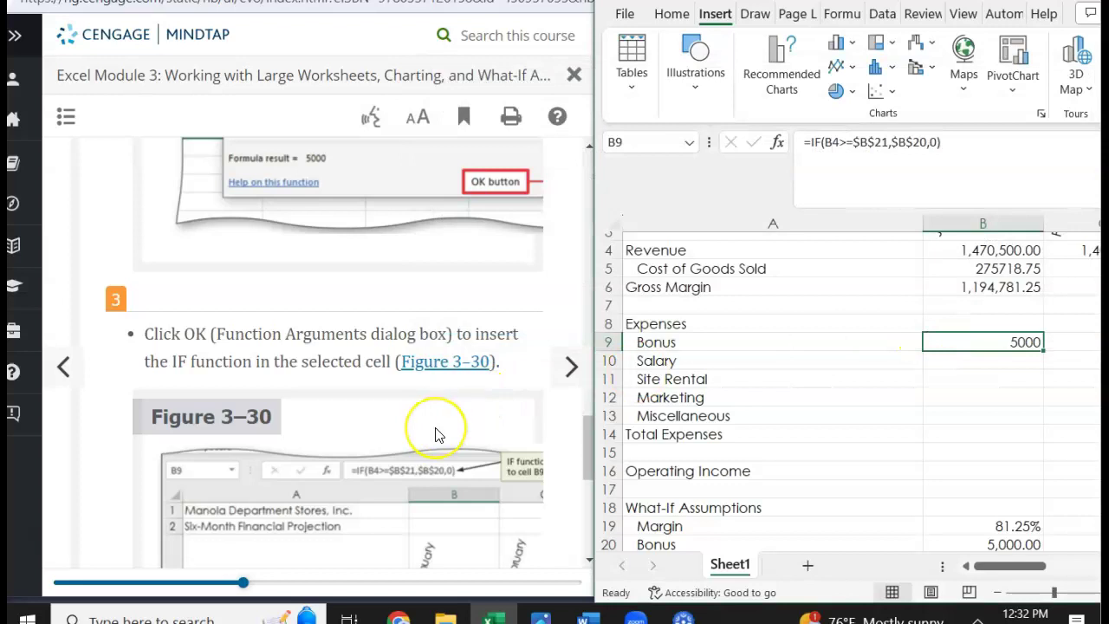
- Review Figure 3–30, then advance the textbook to the instructions for the remaining January expense formulas
scroll(428, 433, "down", 3)
scroll(438, 434, "down", 2)
scroll(437, 435, "up", 2)
scroll(437, 435, "down", 3)
scroll(438, 435, "down", 2)
left_click(571, 366)
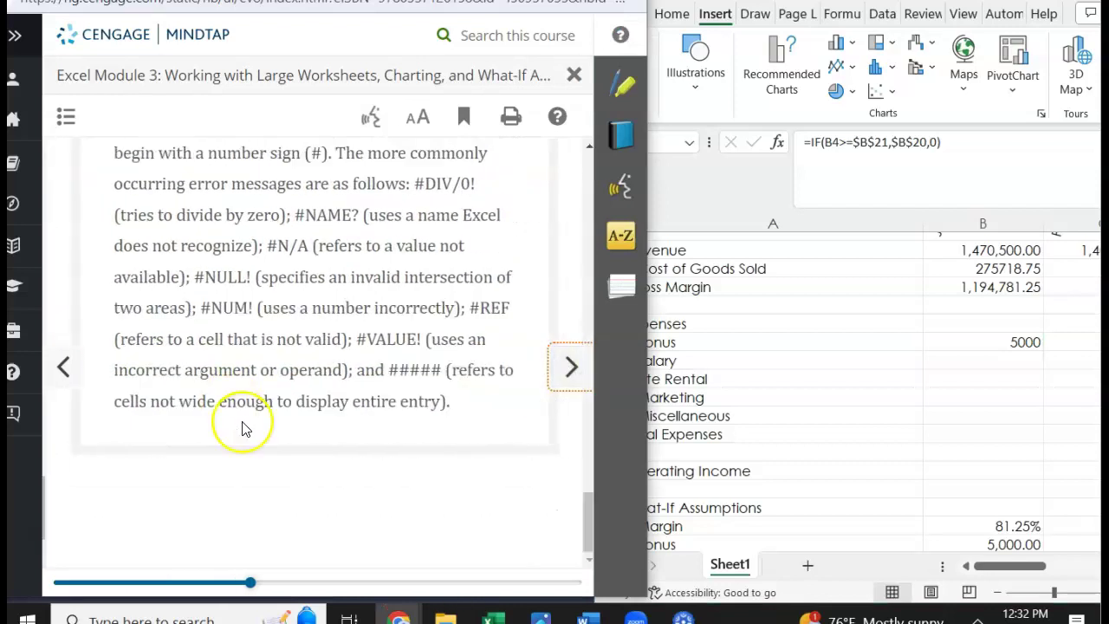
scroll(243, 421, "down", 5)
scroll(243, 427, "down", 3)
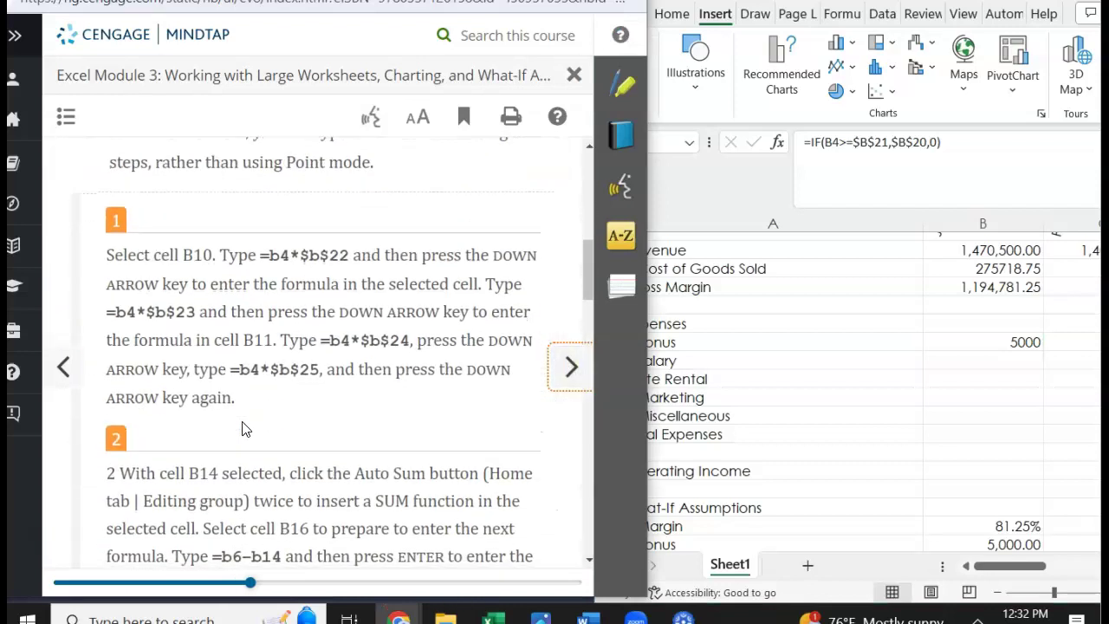
- Enter the January salary formula =b4*$b$22 in cell B10
left_click(973, 362)
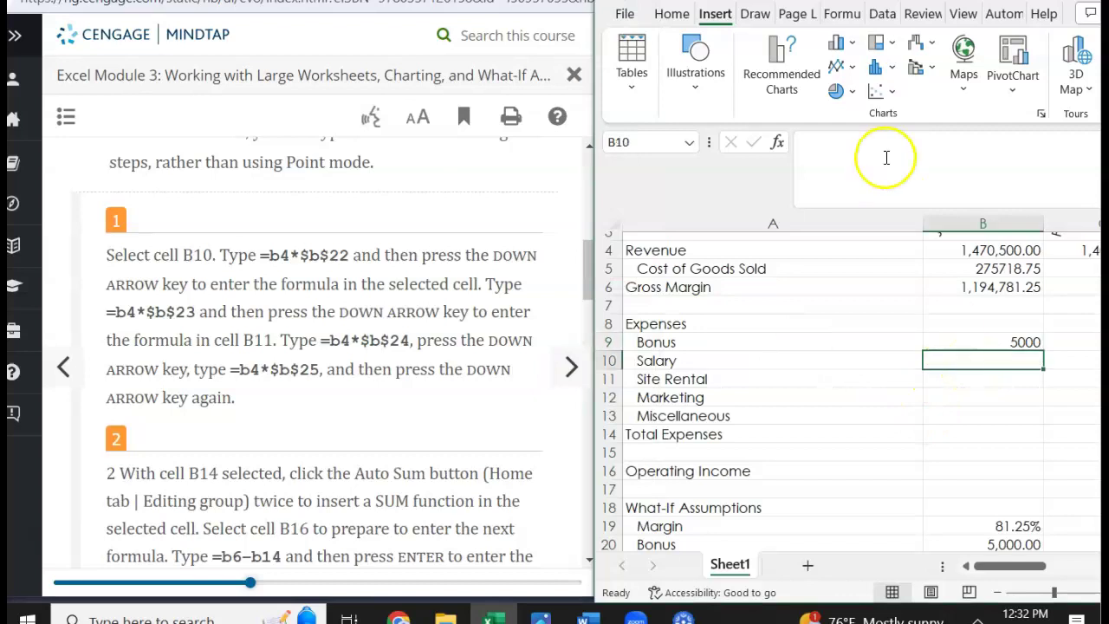
left_click(775, 143)
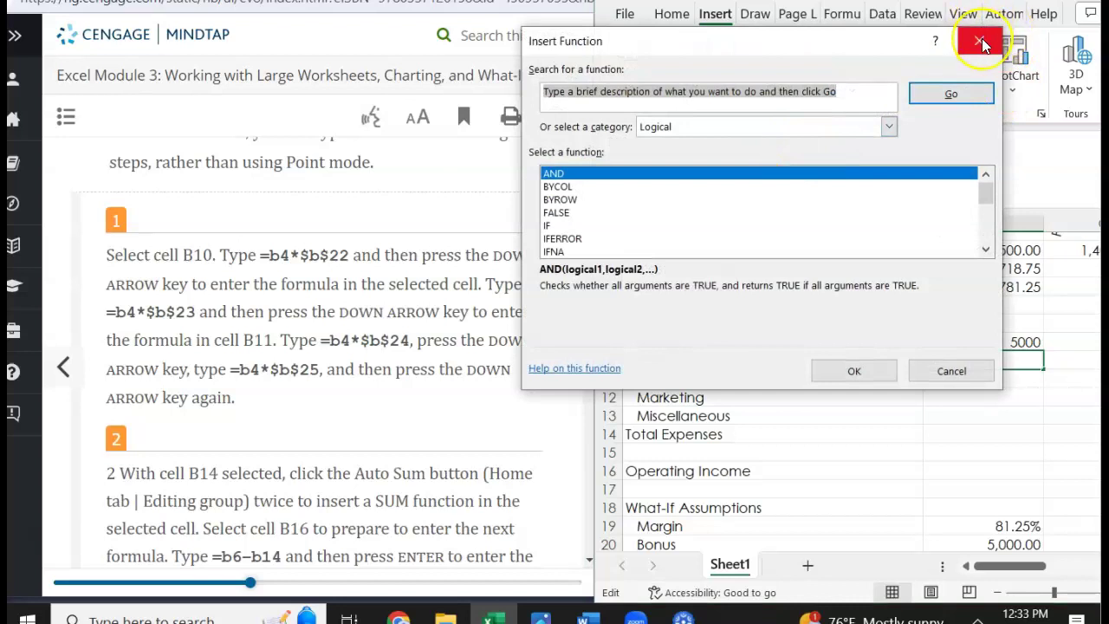
left_click(980, 41)
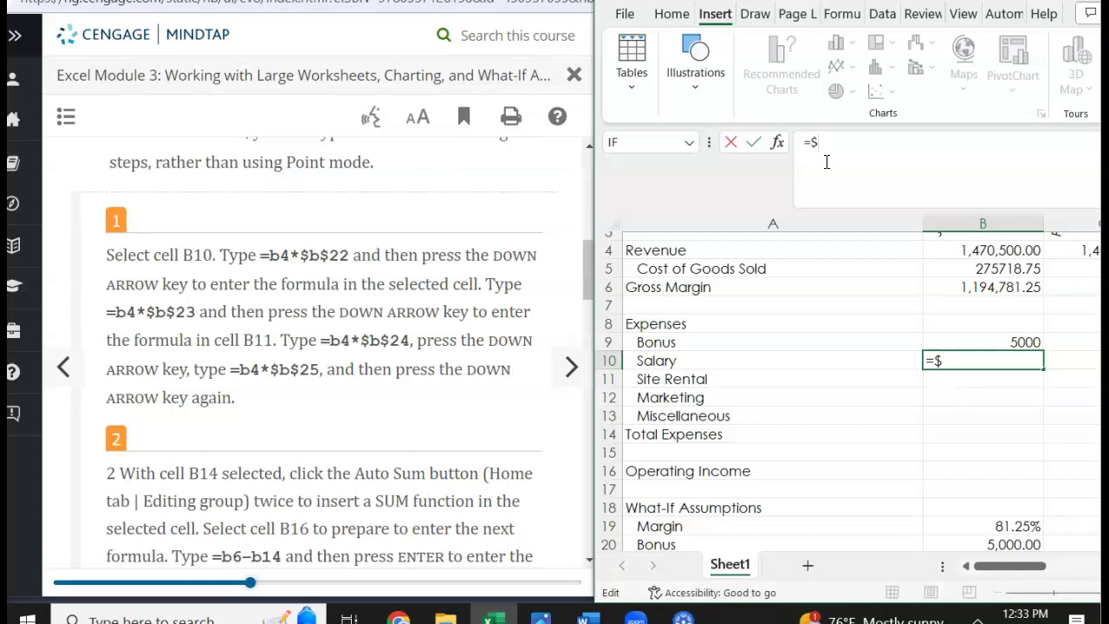
type("b4*")
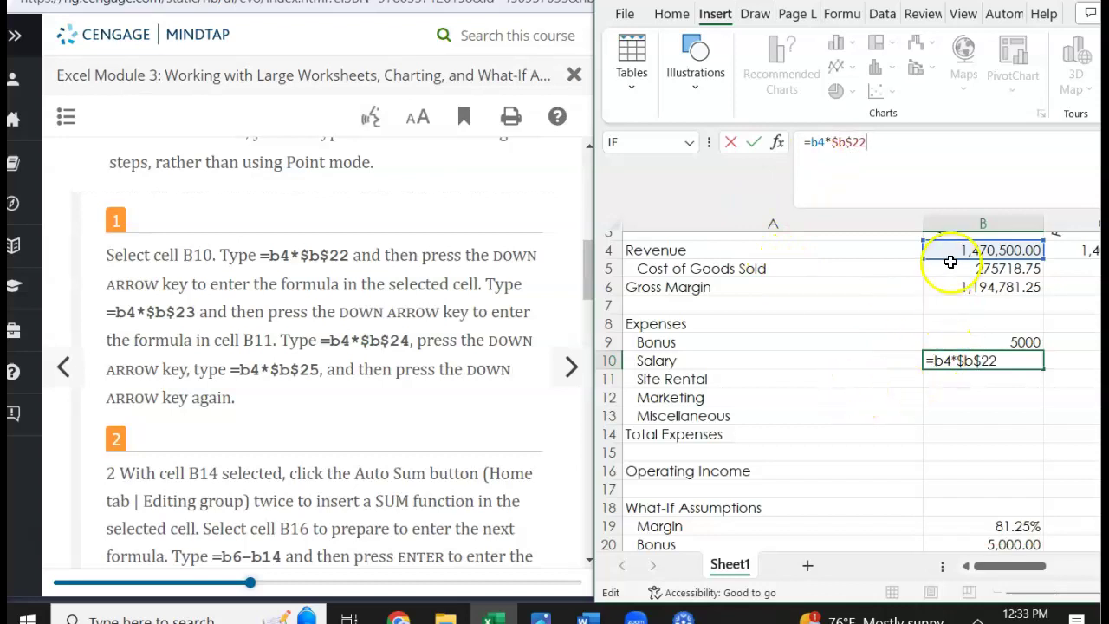
scroll(819, 511, "down", 1)
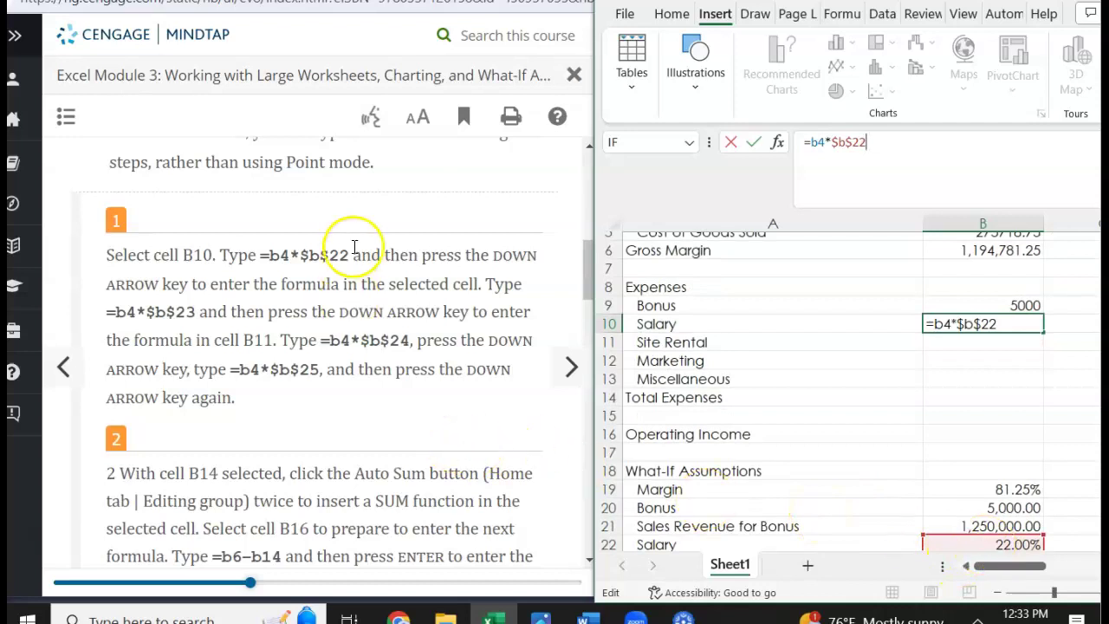
scroll(329, 316, "up", 1)
scroll(330, 317, "up", 1)
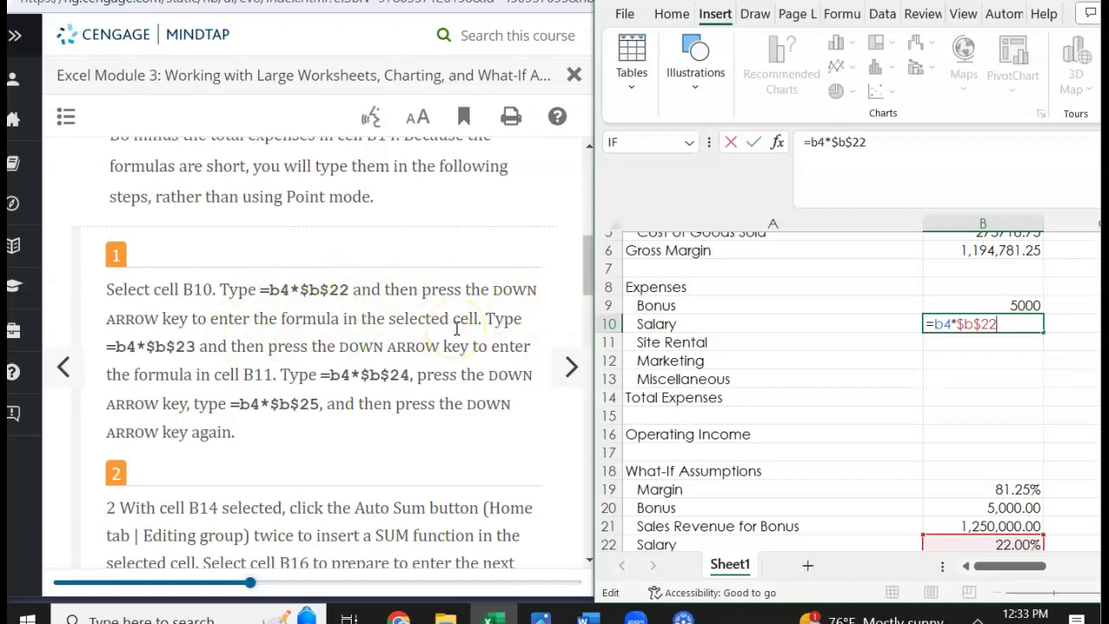
key("Down")
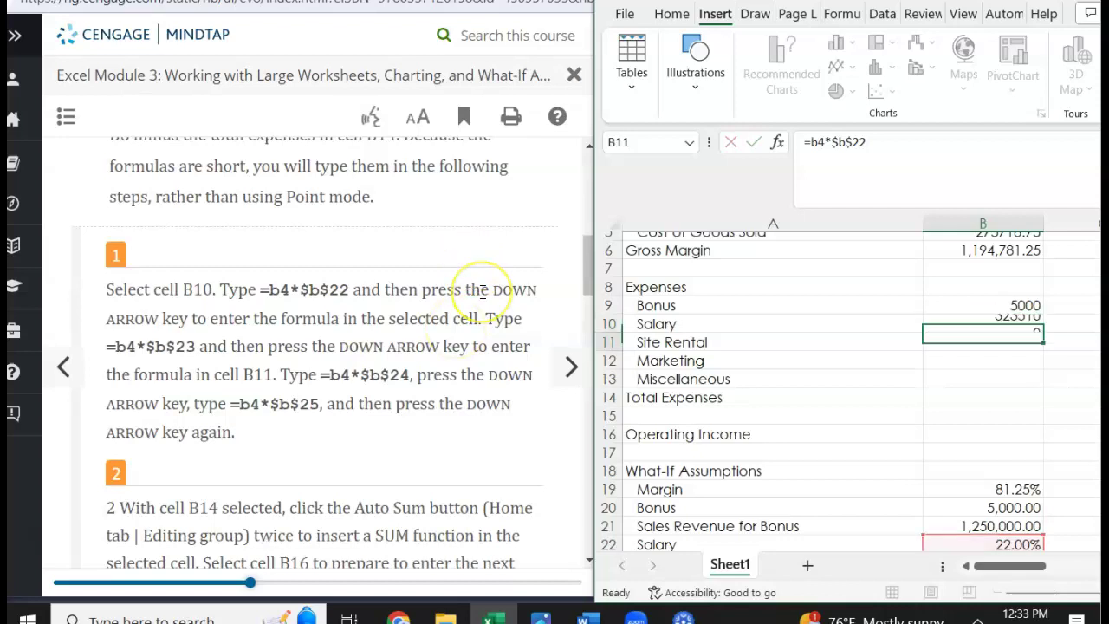
- Examine the January column formulas in the enlarged Figure 3–31, then return to the instructions in step 1
scroll(302, 400, "down", 10)
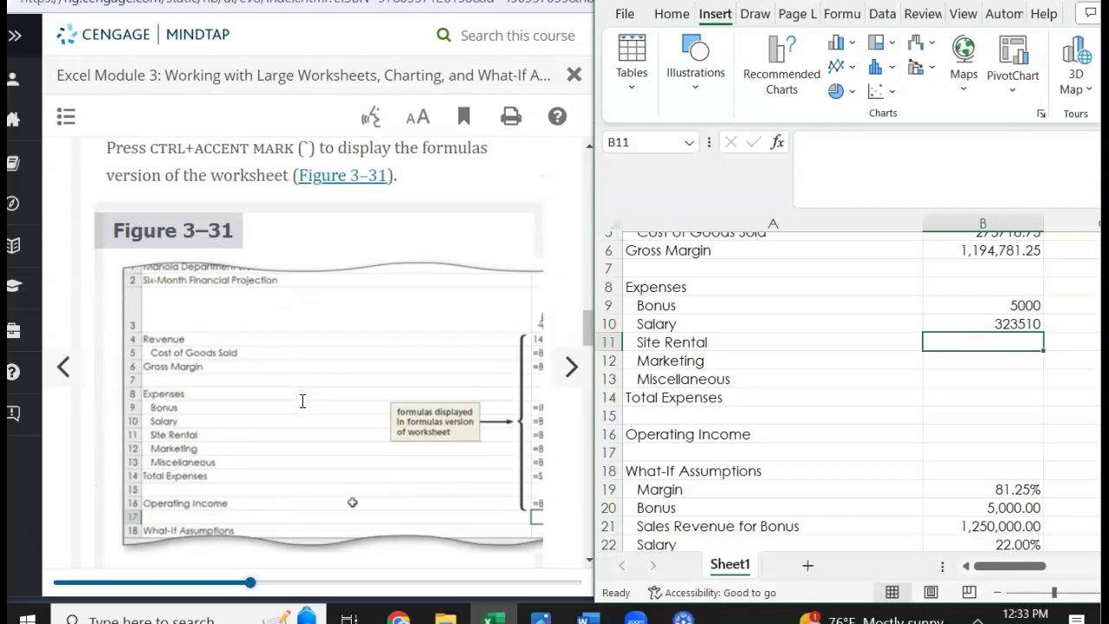
left_click(302, 402)
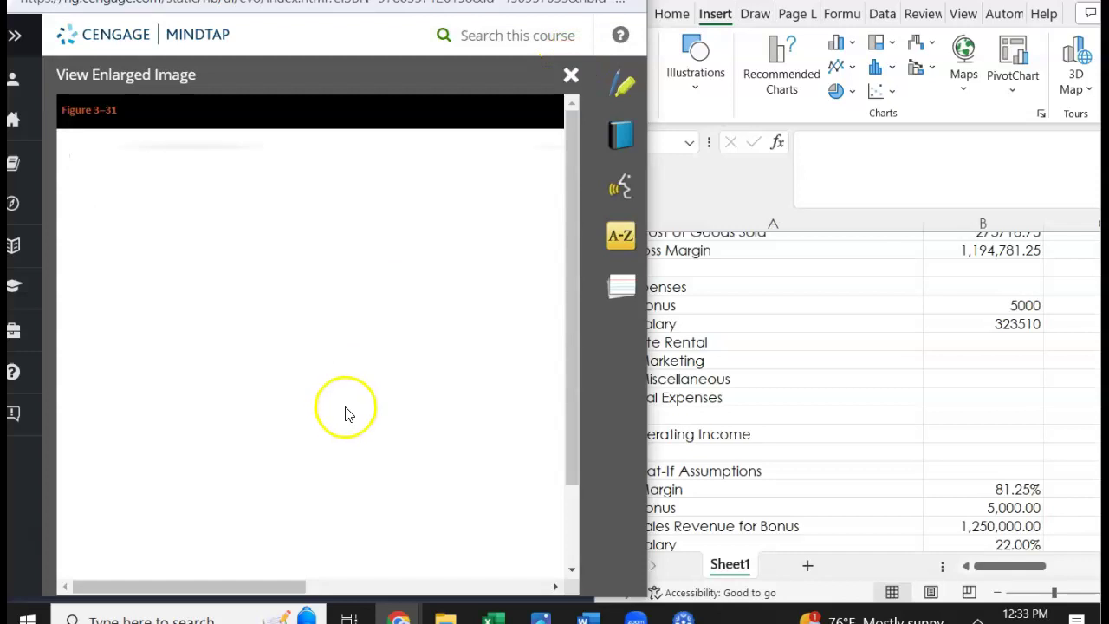
left_click_drag(483, 573, 81, 474)
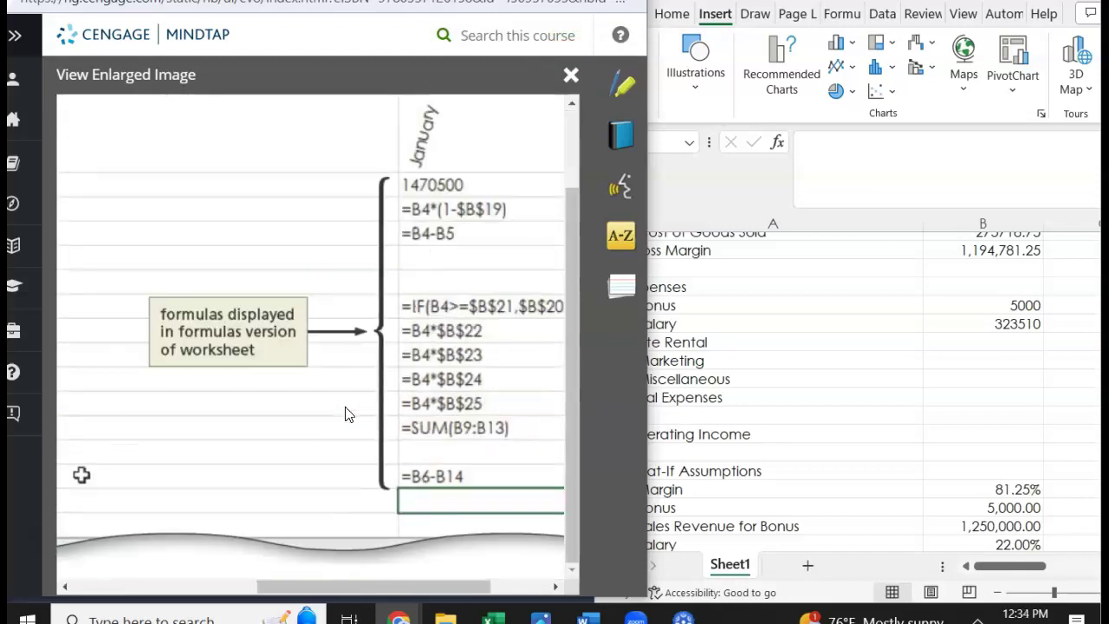
left_click_drag(80, 475, 61, 495)
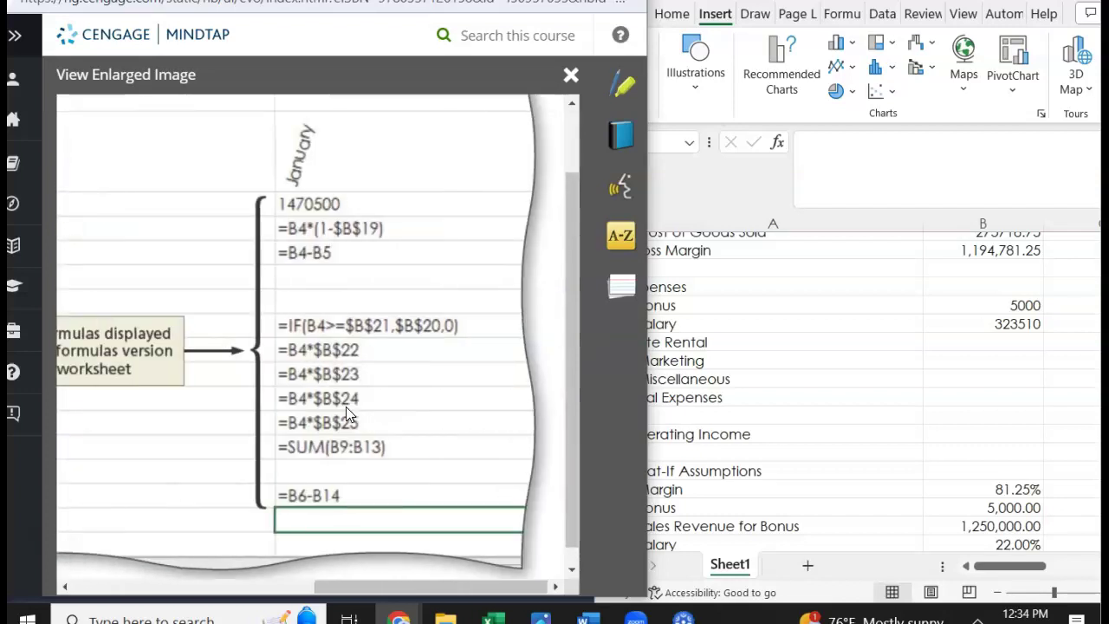
left_click(567, 77)
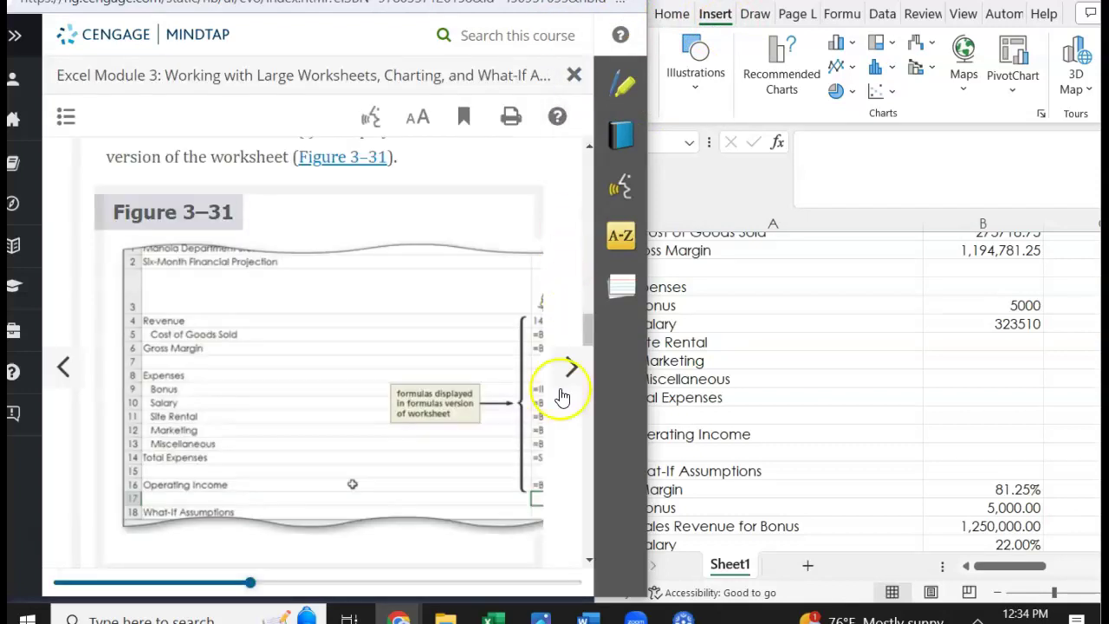
scroll(285, 410, "up", 5)
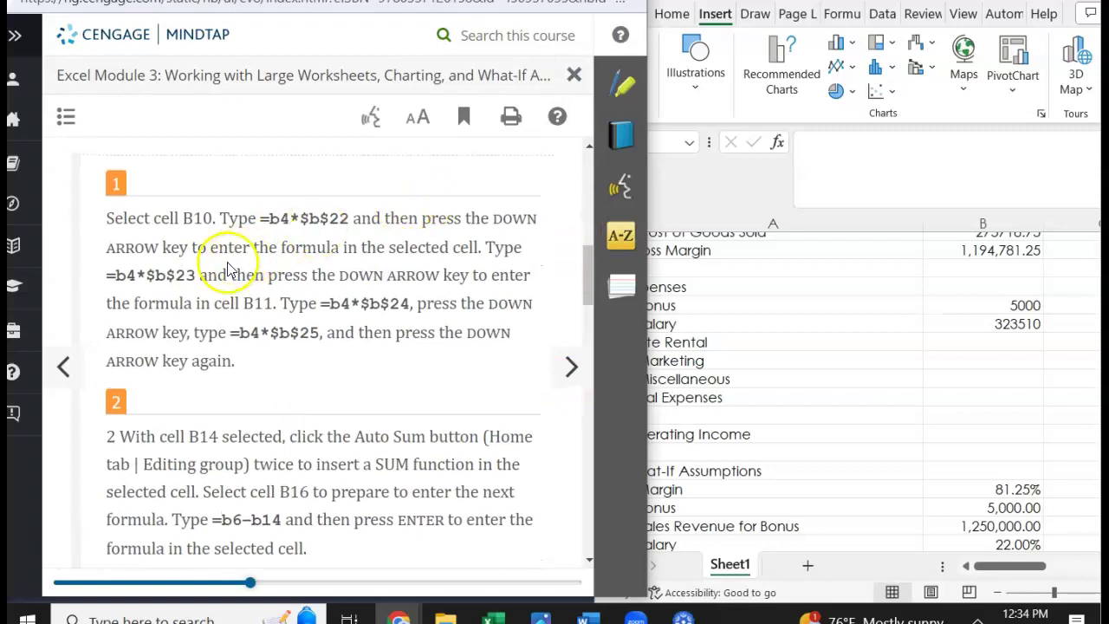
- Enter January's site rental formula =b4*$b$23 in cell B11 and marketing formula =b4*$b$24 in cell B12
left_click(951, 342)
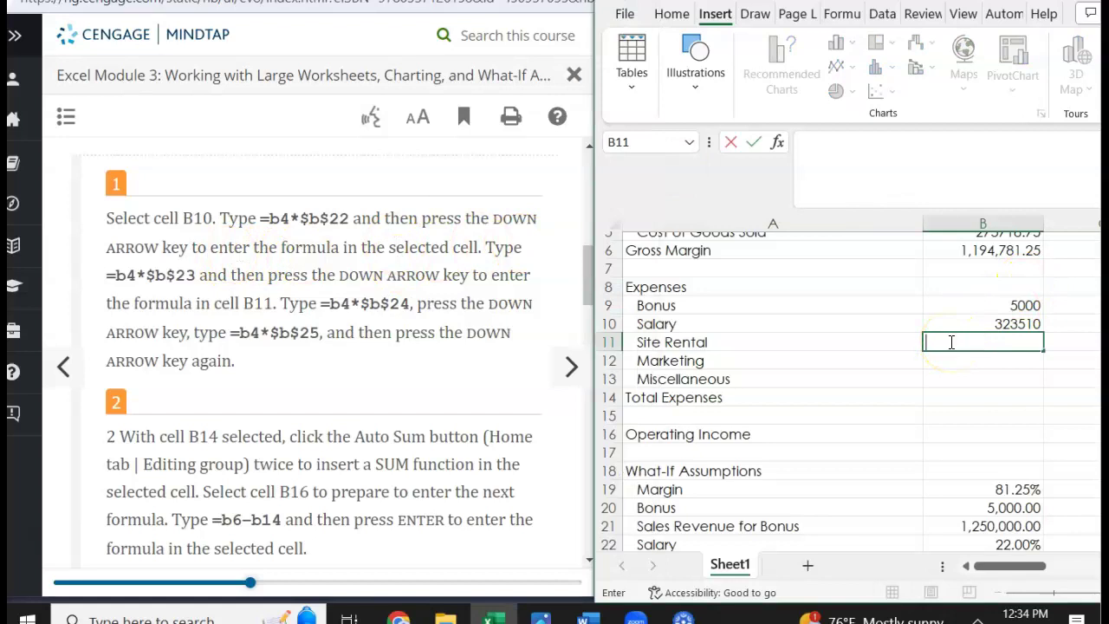
type("=b4")
type("*$b$23")
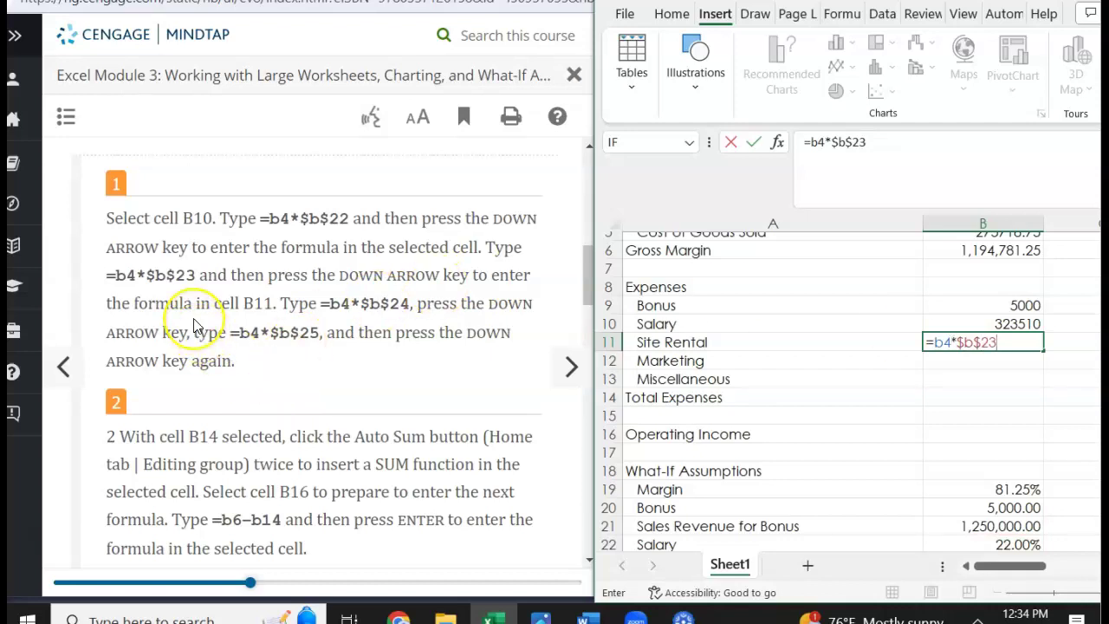
key("Down")
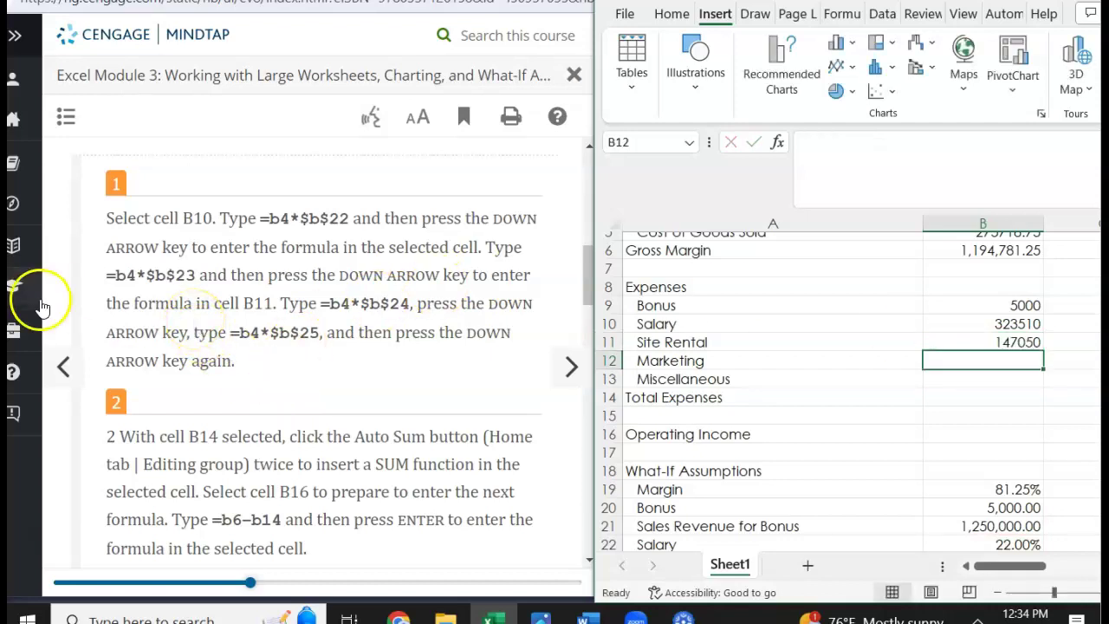
type("=b4*$b$24")
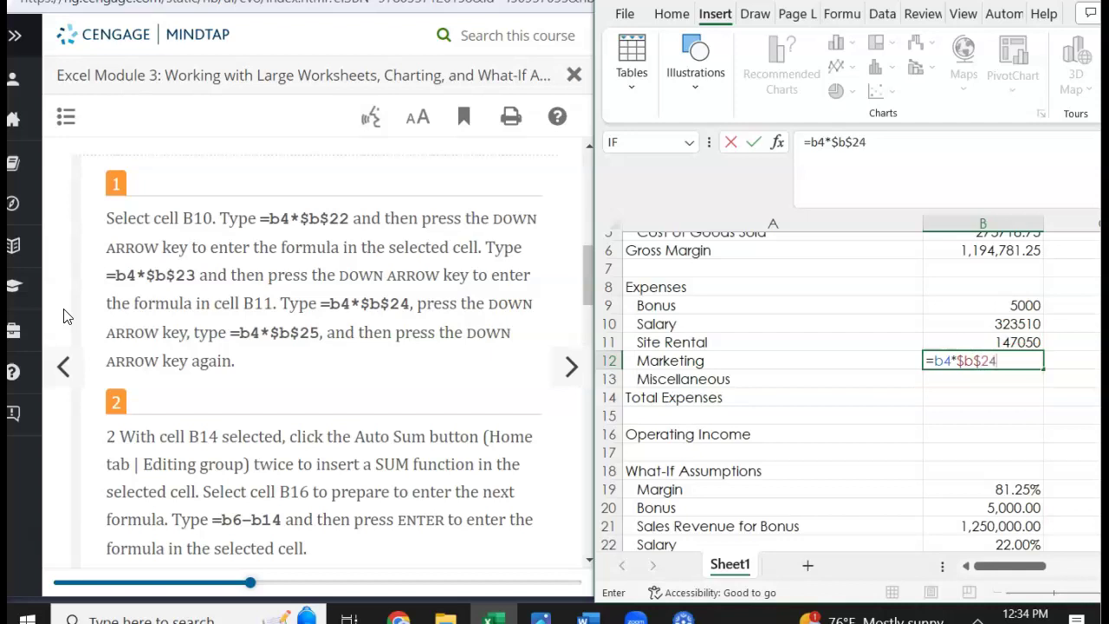
key("Down")
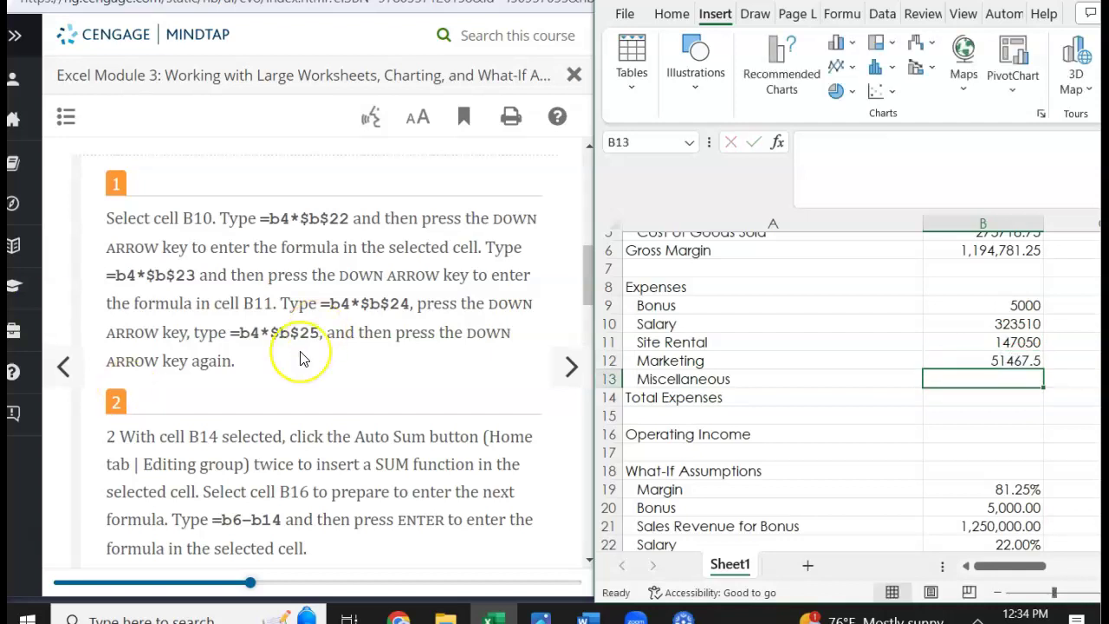
- Enter January's miscellaneous formula =b4*$b$25 in cell B13 and total the expenses with AutoSum in cell B14
type("=b4*$b$25")
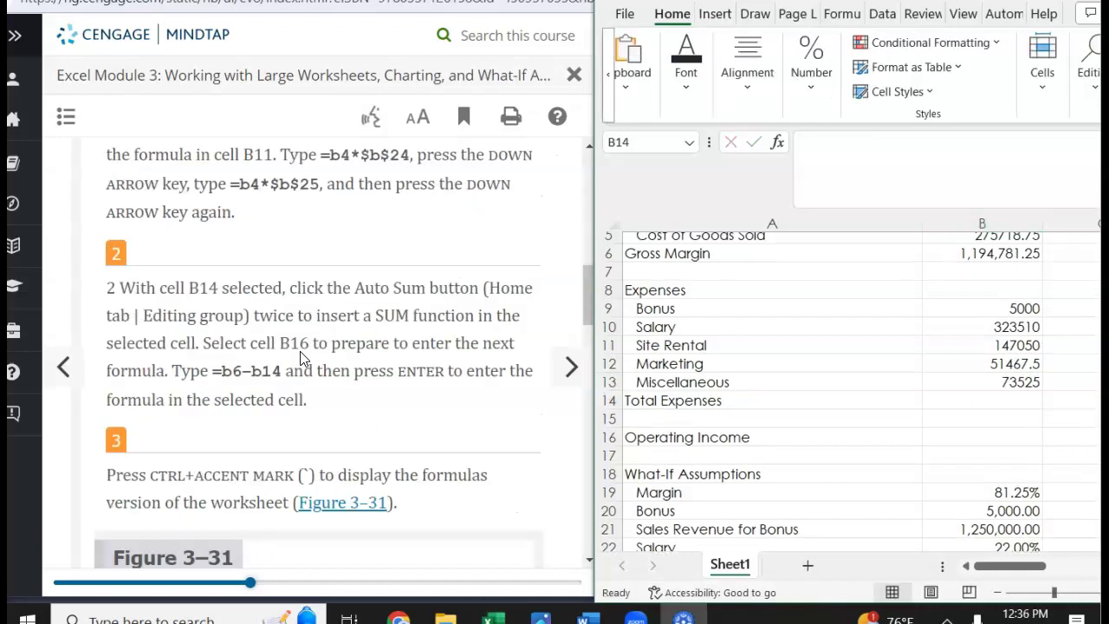
scroll(302, 364, "down", 2)
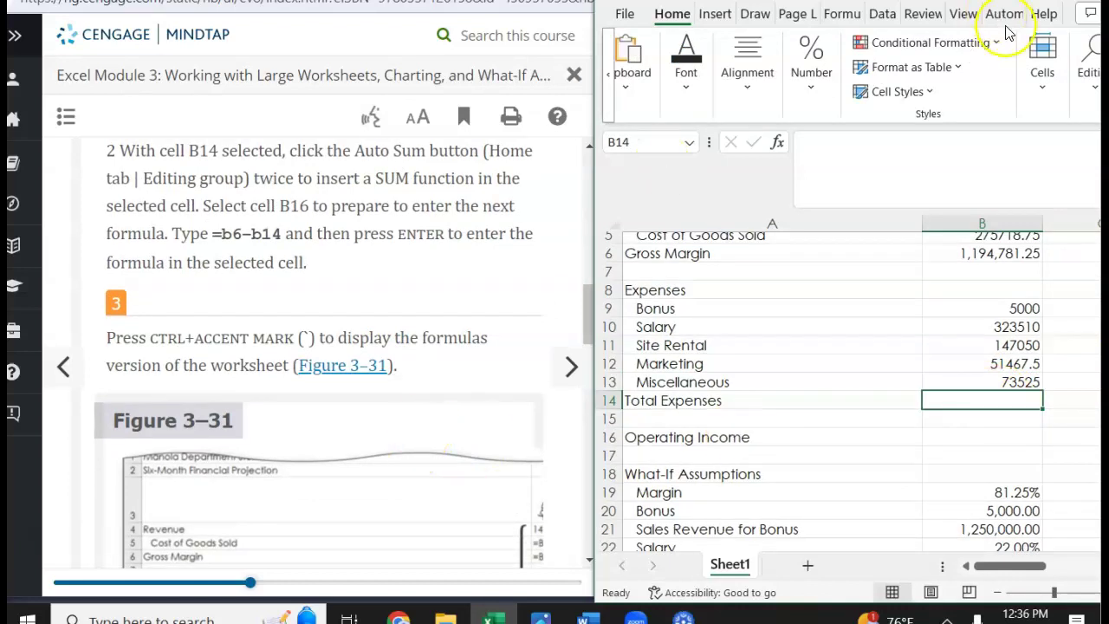
left_click(1085, 91)
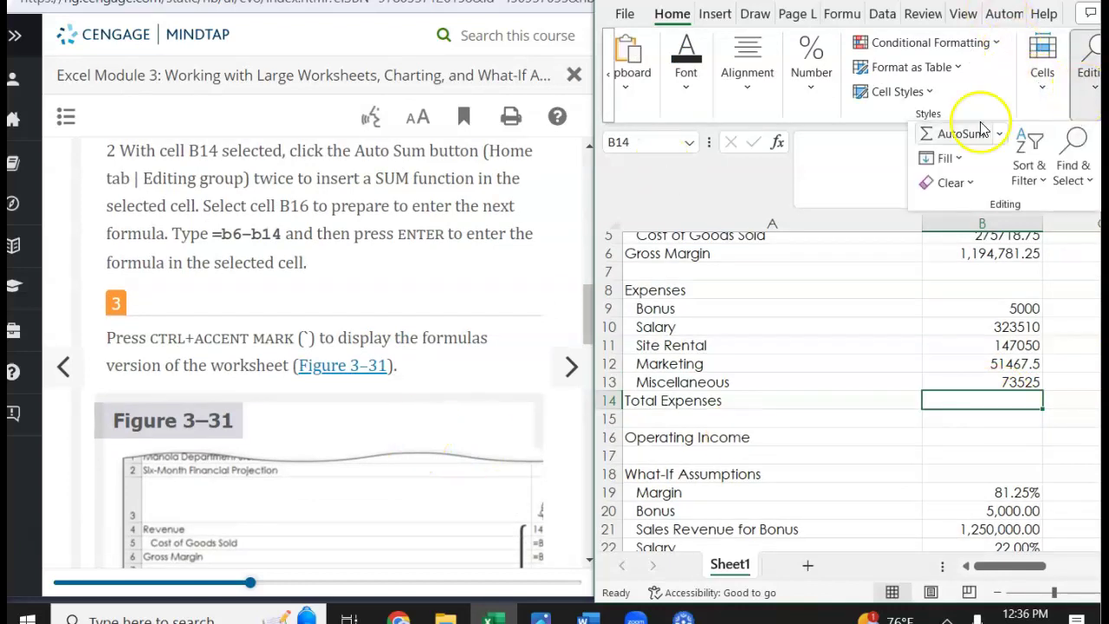
left_click(933, 108)
key("Return")
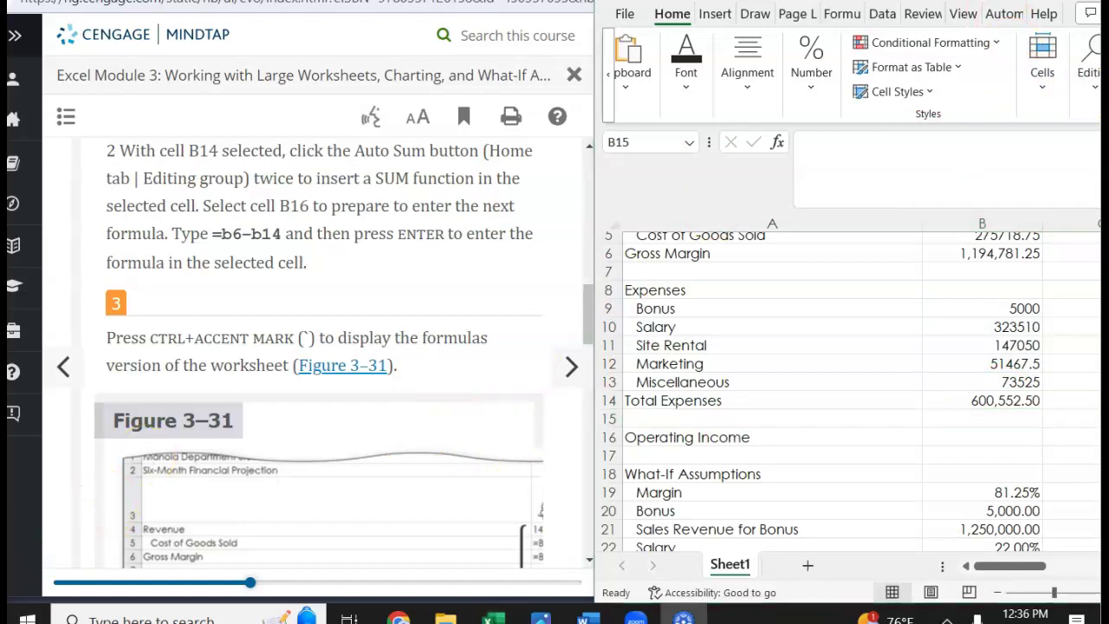
- Enter January's operating income formula =B6-B14 in cell B16
scroll(111, 507, "up", 1)
left_click(944, 444)
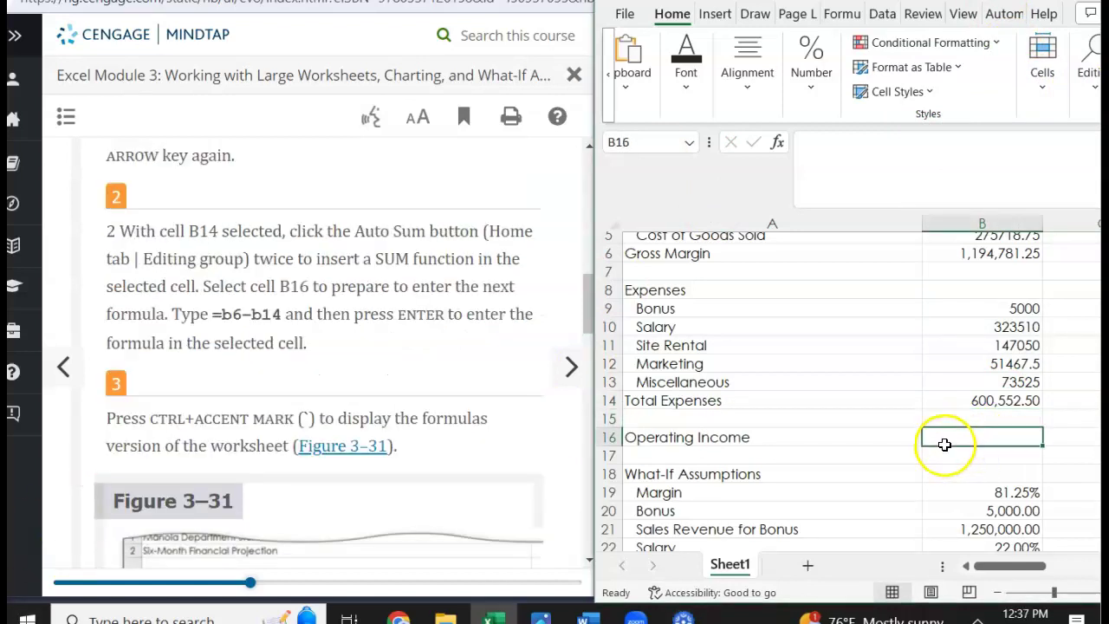
type("=")
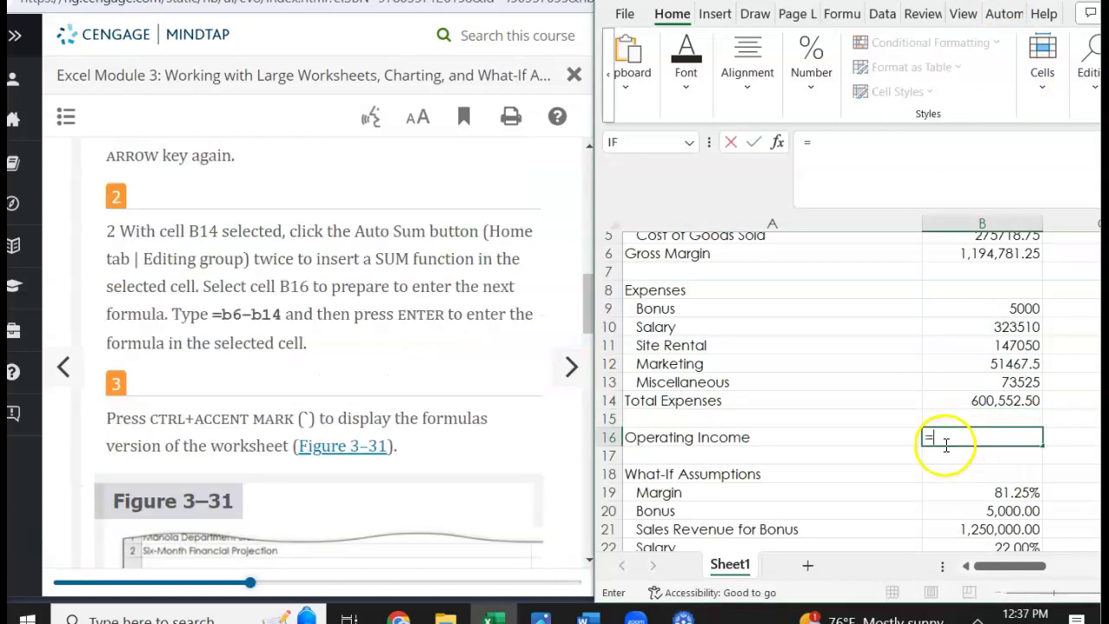
left_click(972, 254)
type("-")
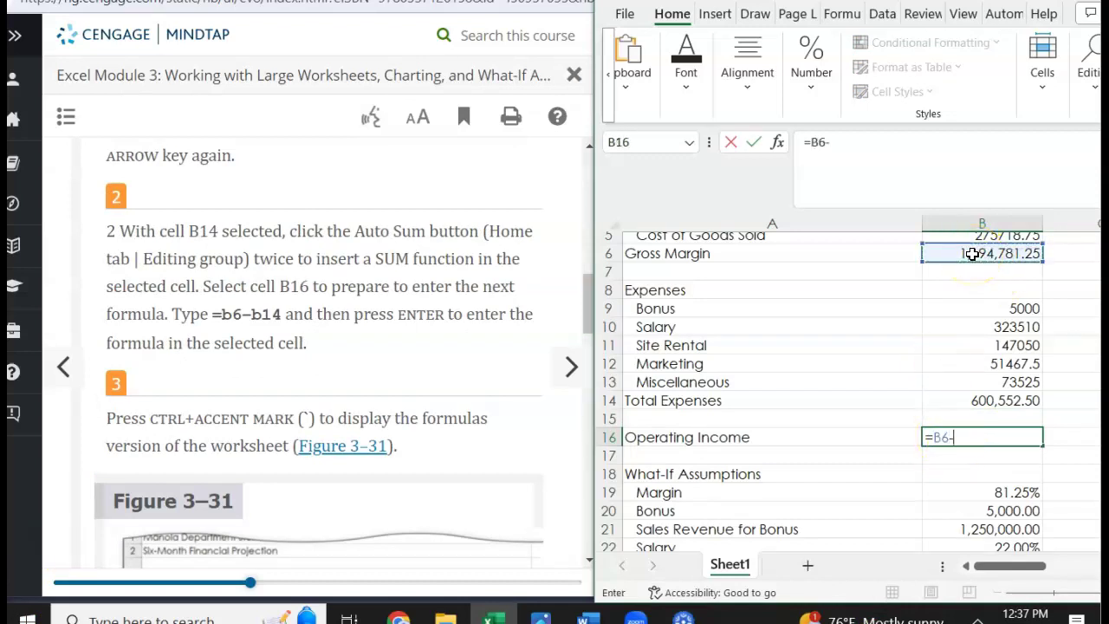
left_click(994, 399)
key("Return")
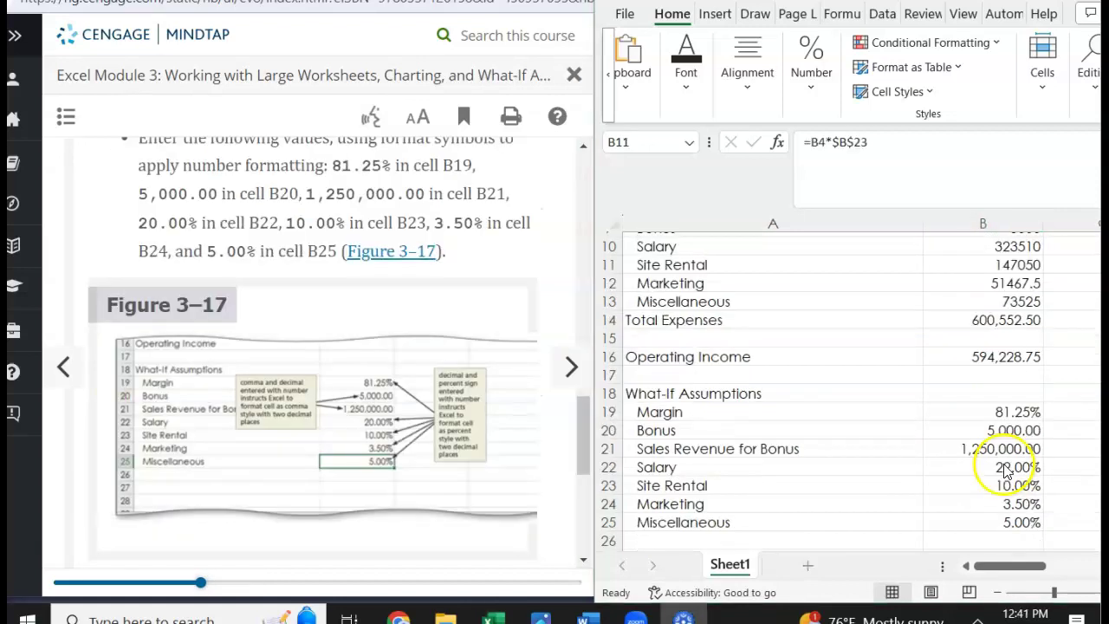
- Correct the Salary what-if assumption in cell B22 to 20%
left_click(1005, 467)
type("20%")
key("Return")
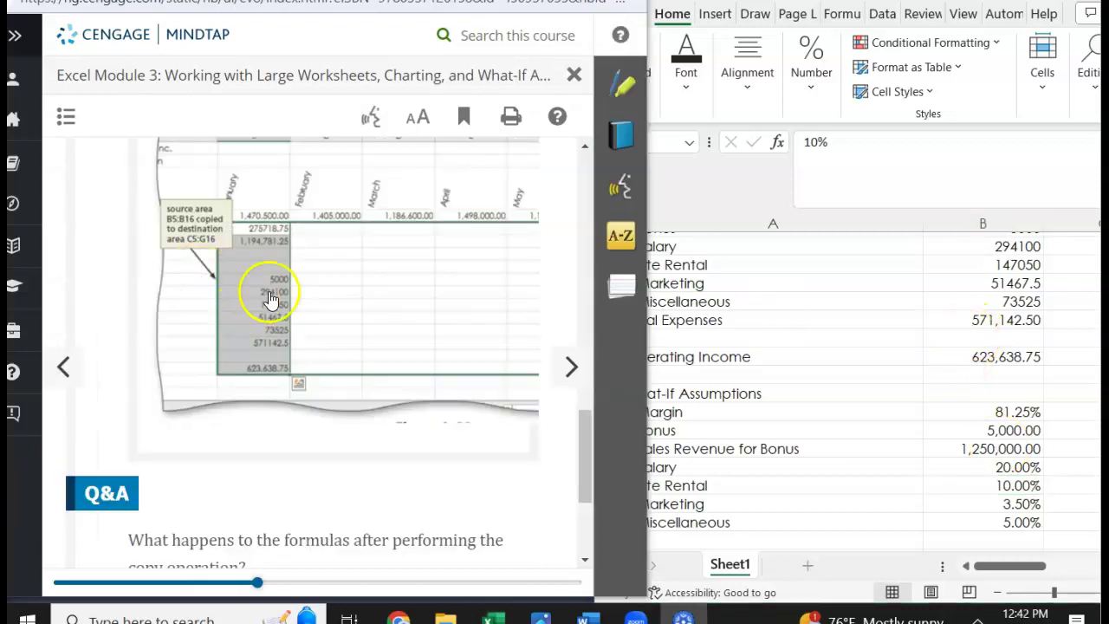
- Compare the January values with Figure 3–33 in the textbook, then advance to the next page
scroll(251, 178, "up", 3)
scroll(251, 177, "down", 2)
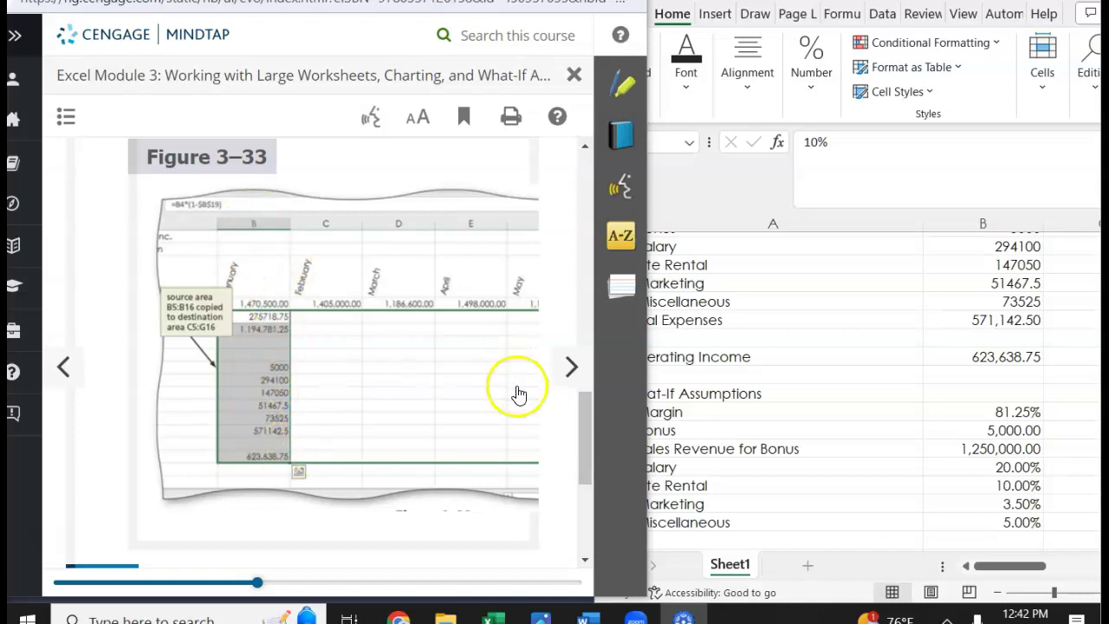
left_click(570, 369)
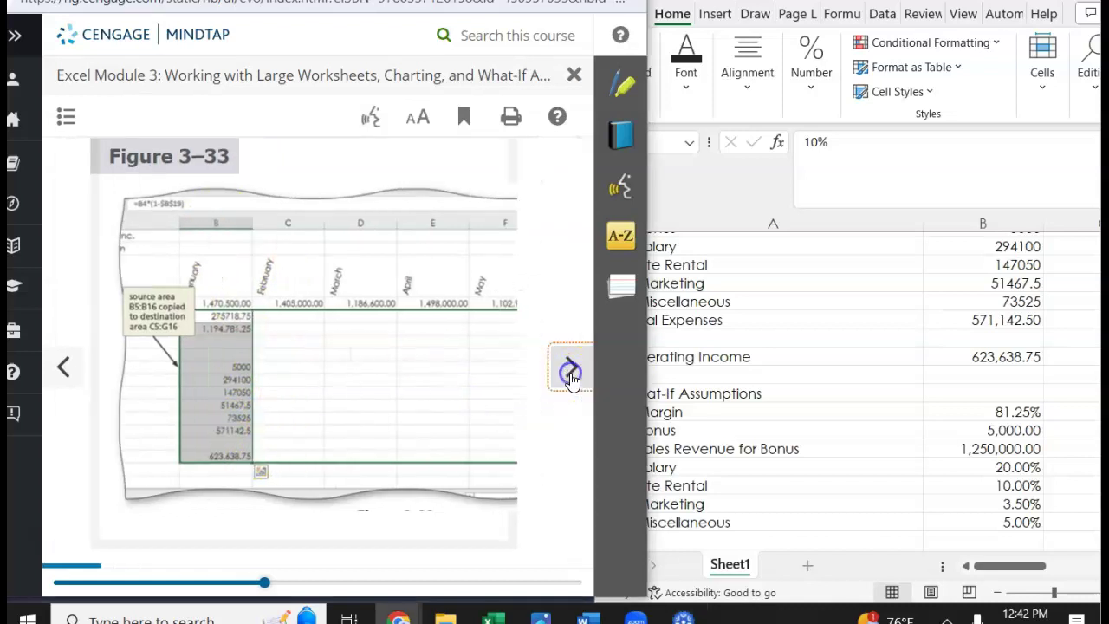